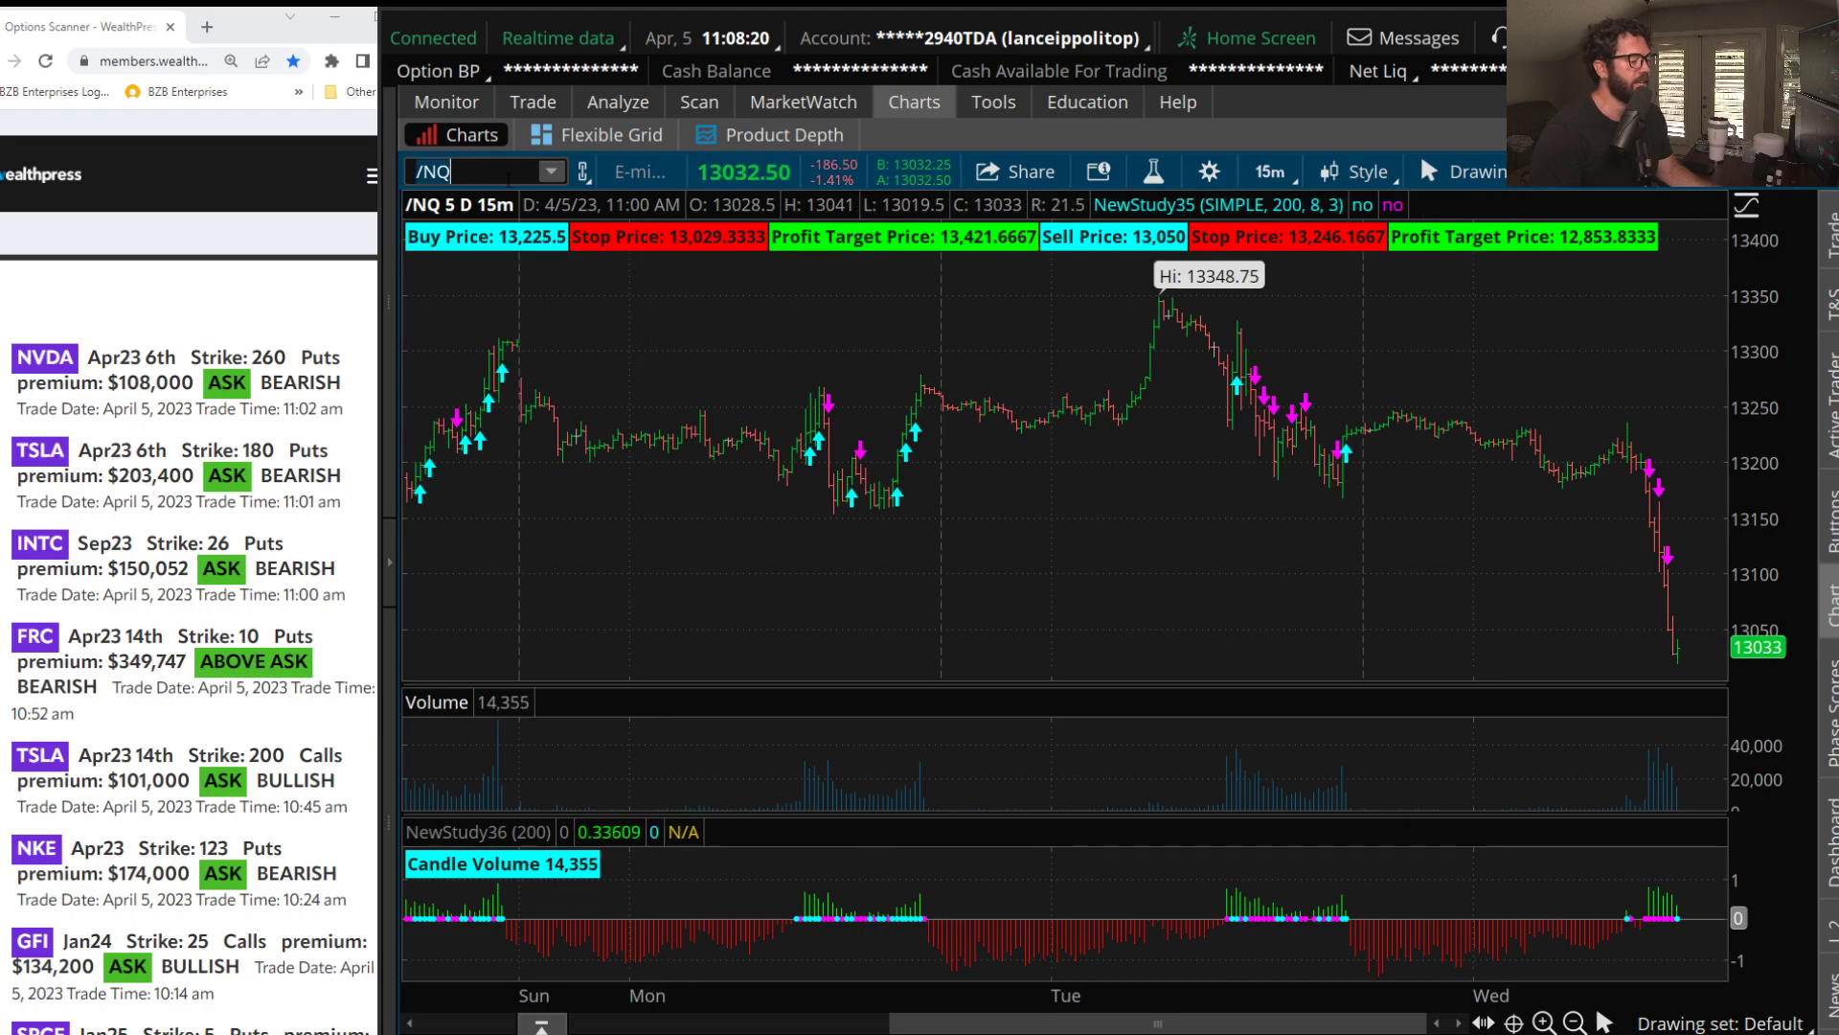
Replace /NQ with QQQ on the chart and set it to 1 Y : D bars.
{"action": "type", "text": "QQQ"}
{"action": "key", "text": "Return"}
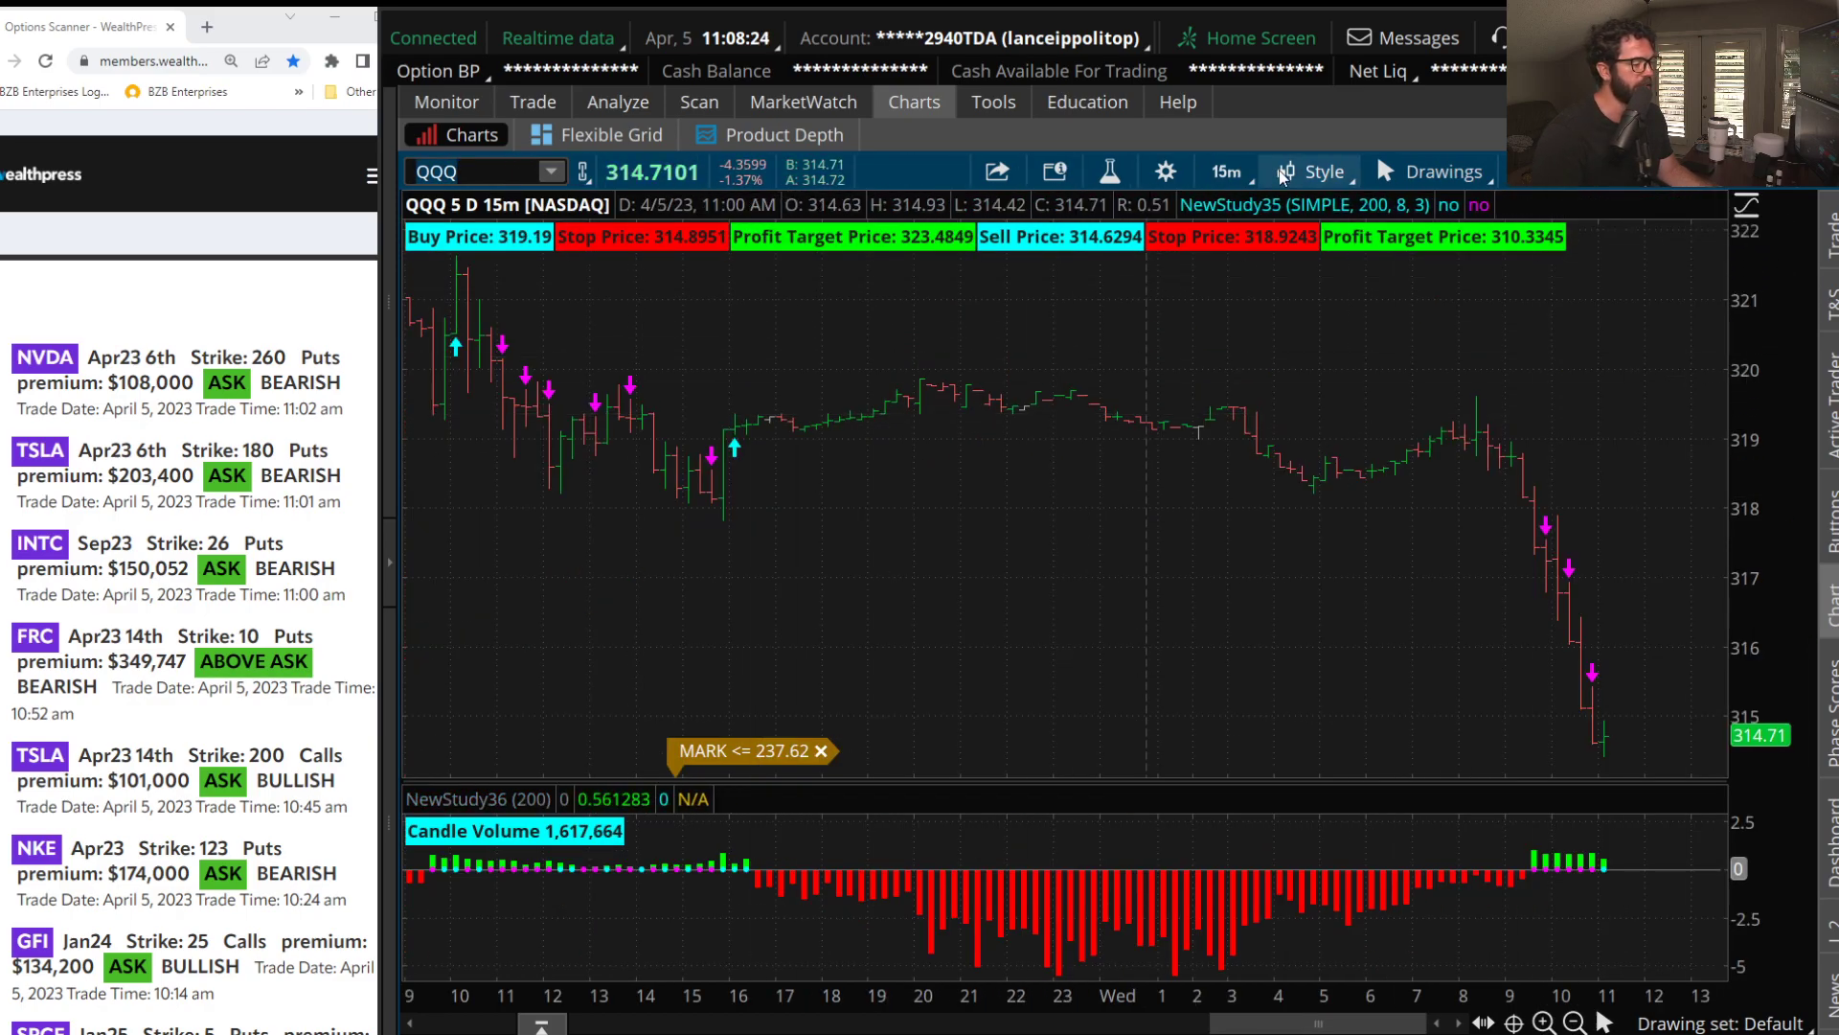
{"action": "left_click", "coordinate": [1228, 172]}
{"action": "left_click", "coordinate": [1101, 557]}
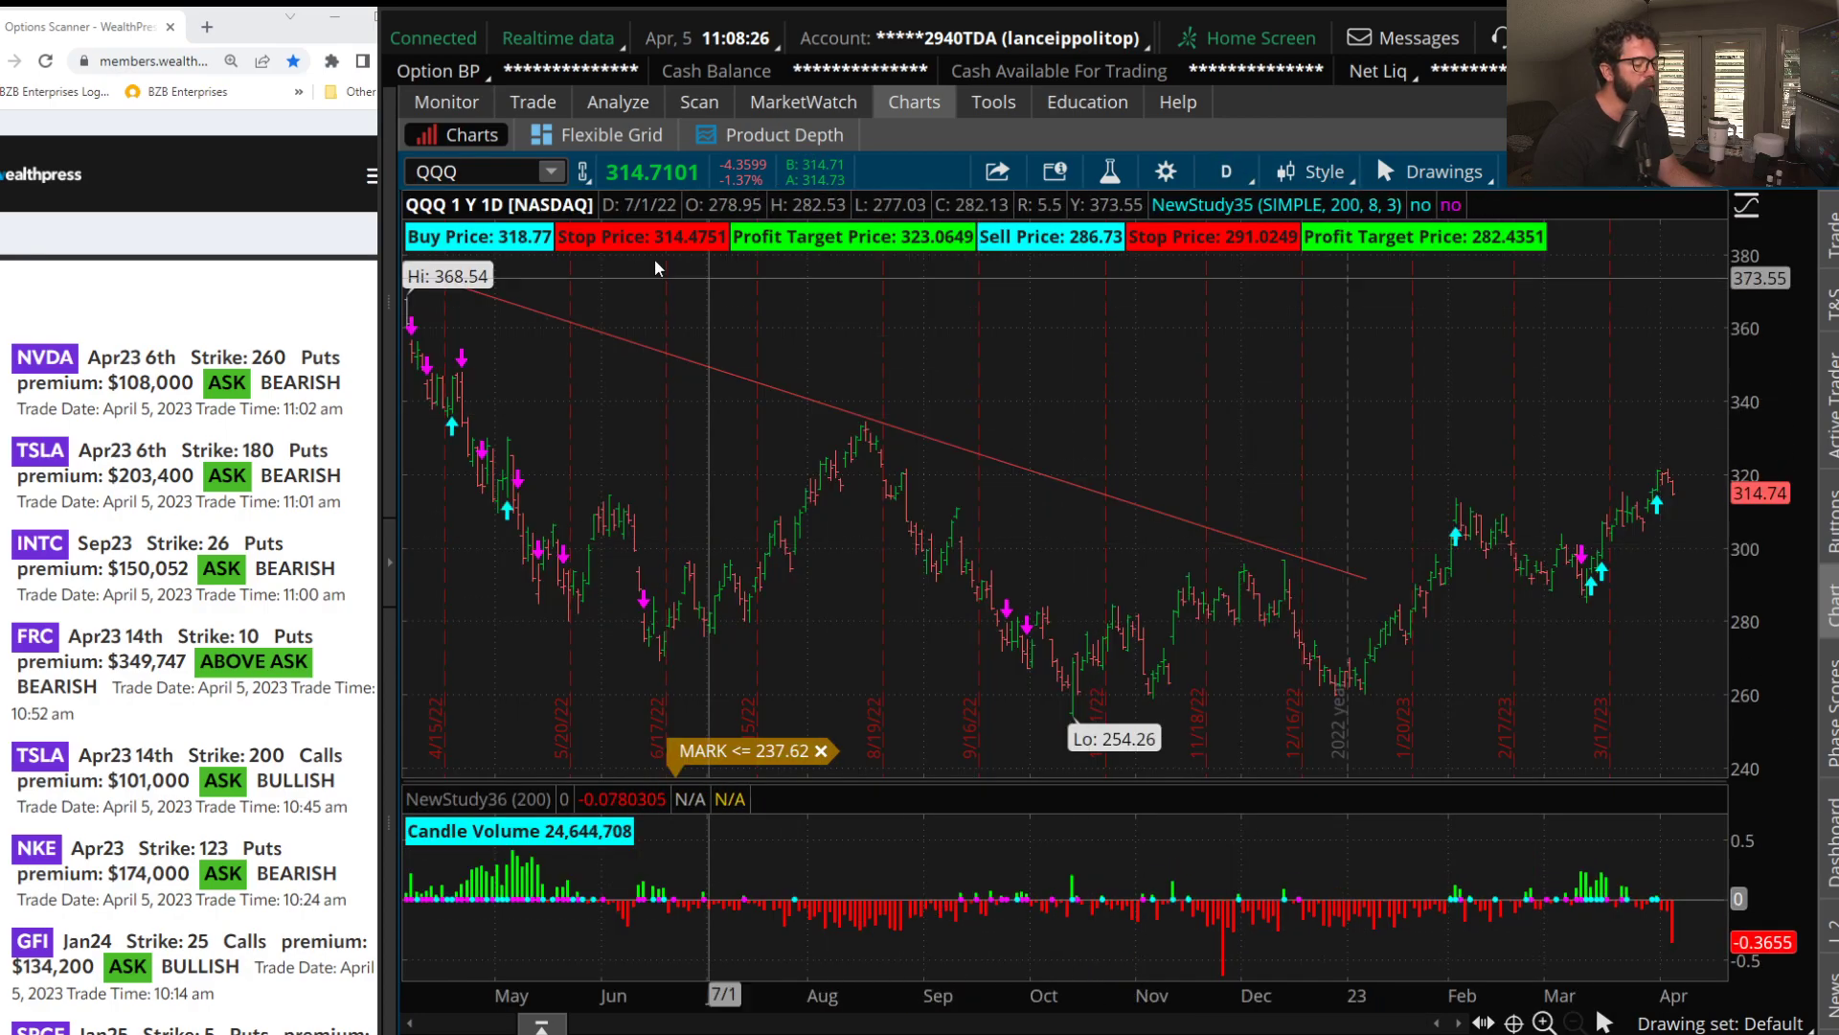
Replace QQQ with IWM in the chart's symbol box.
{"action": "left_click", "coordinate": [482, 169]}
{"action": "left_click", "coordinate": [482, 169]}
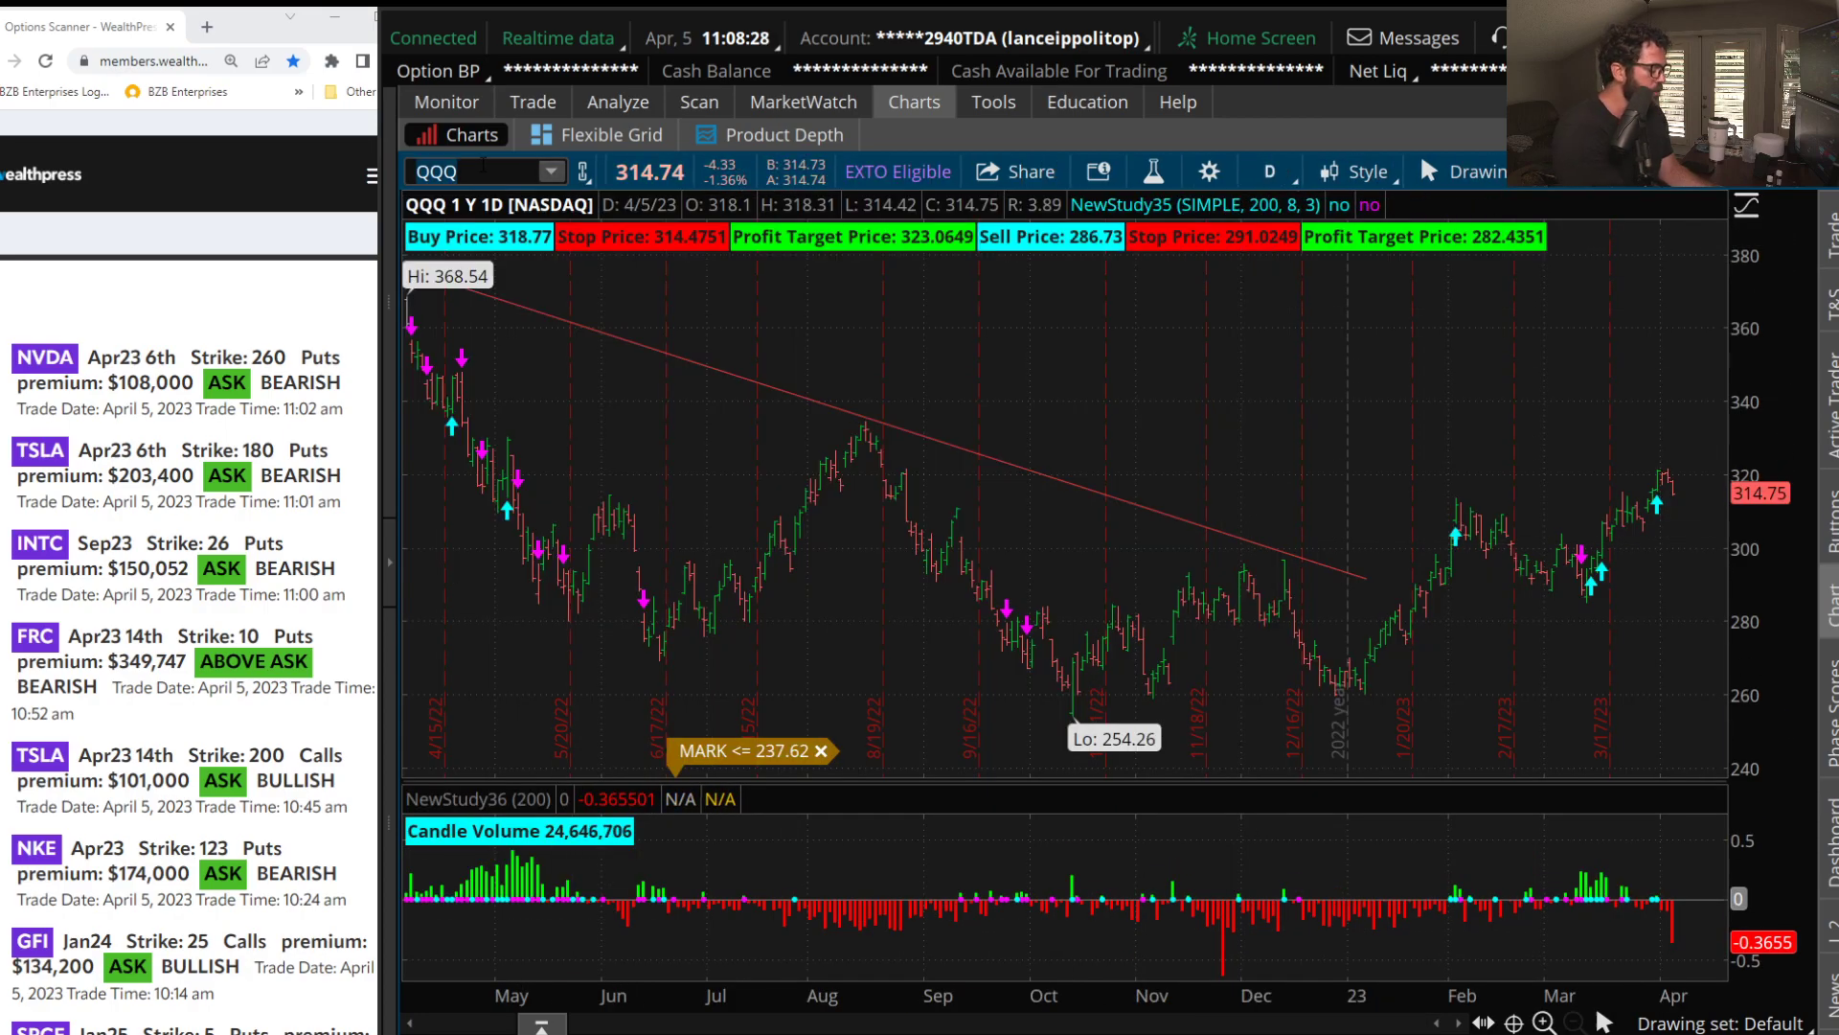
{"action": "type", "text": "IWM"}
{"action": "key", "text": "Return"}
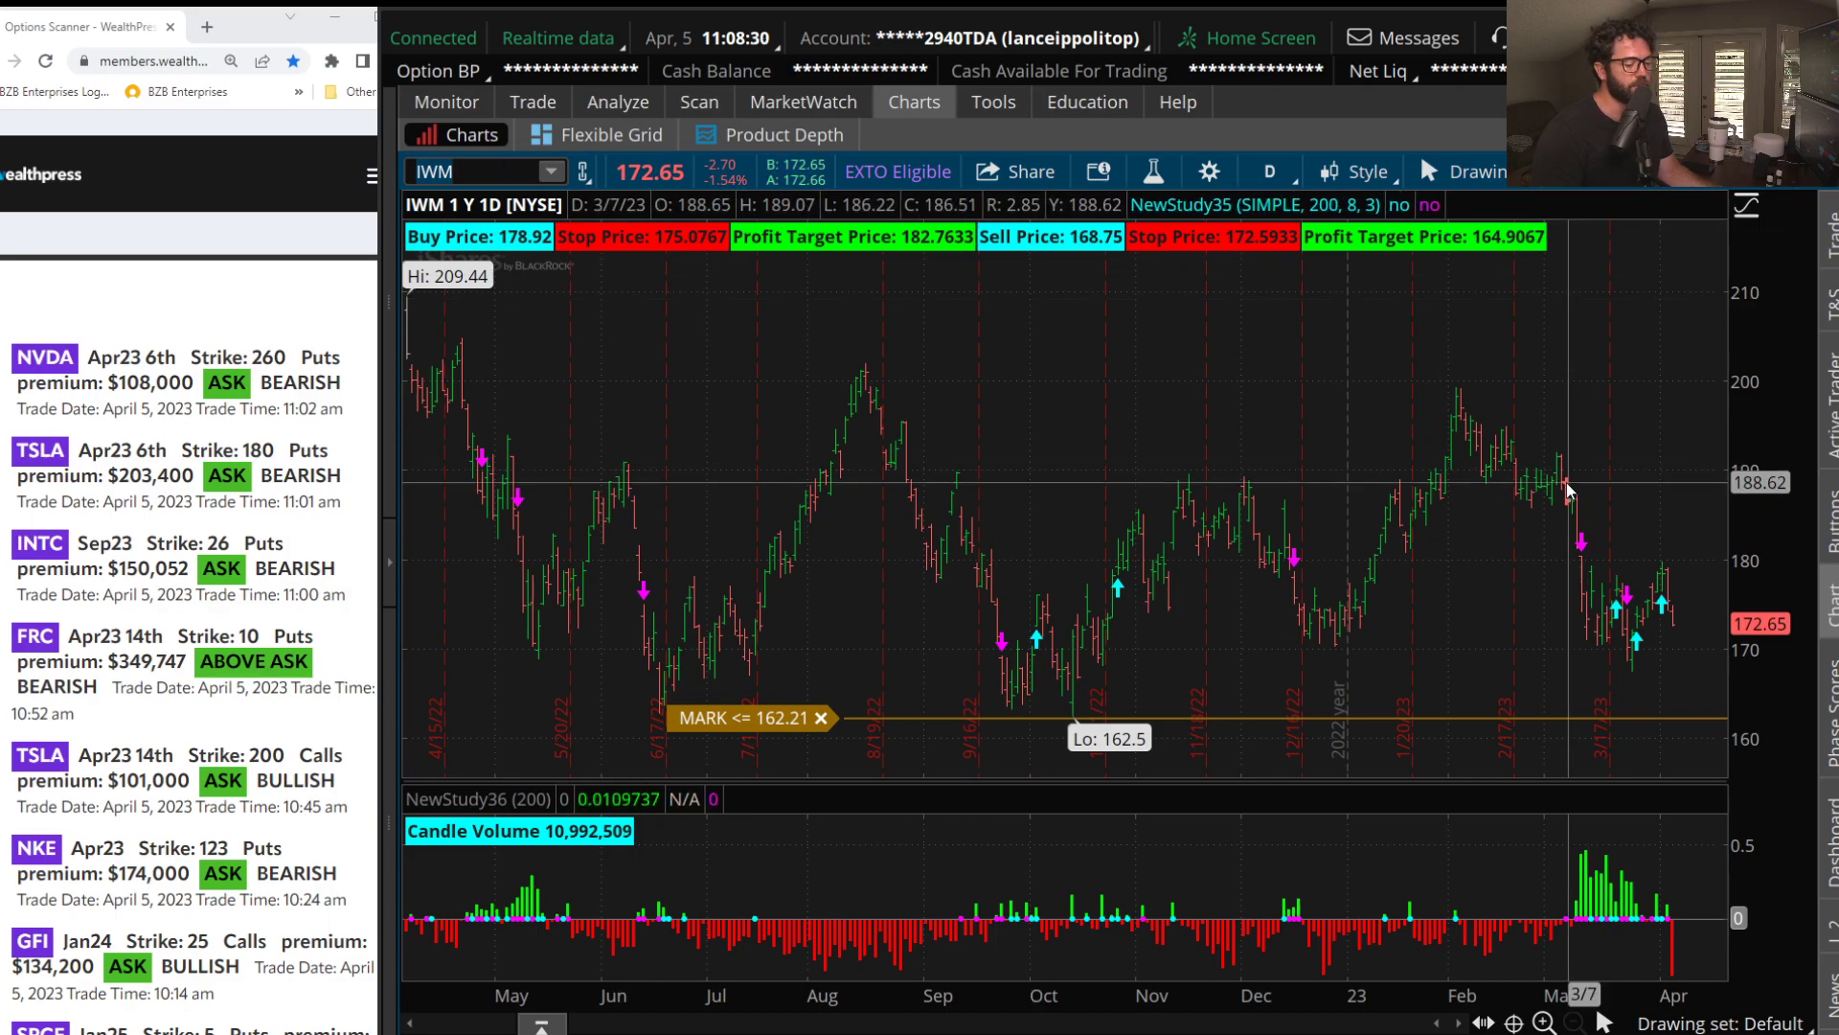
On the Trade page chart, load IWM and then KRE.
{"action": "left_click", "coordinate": [533, 102]}
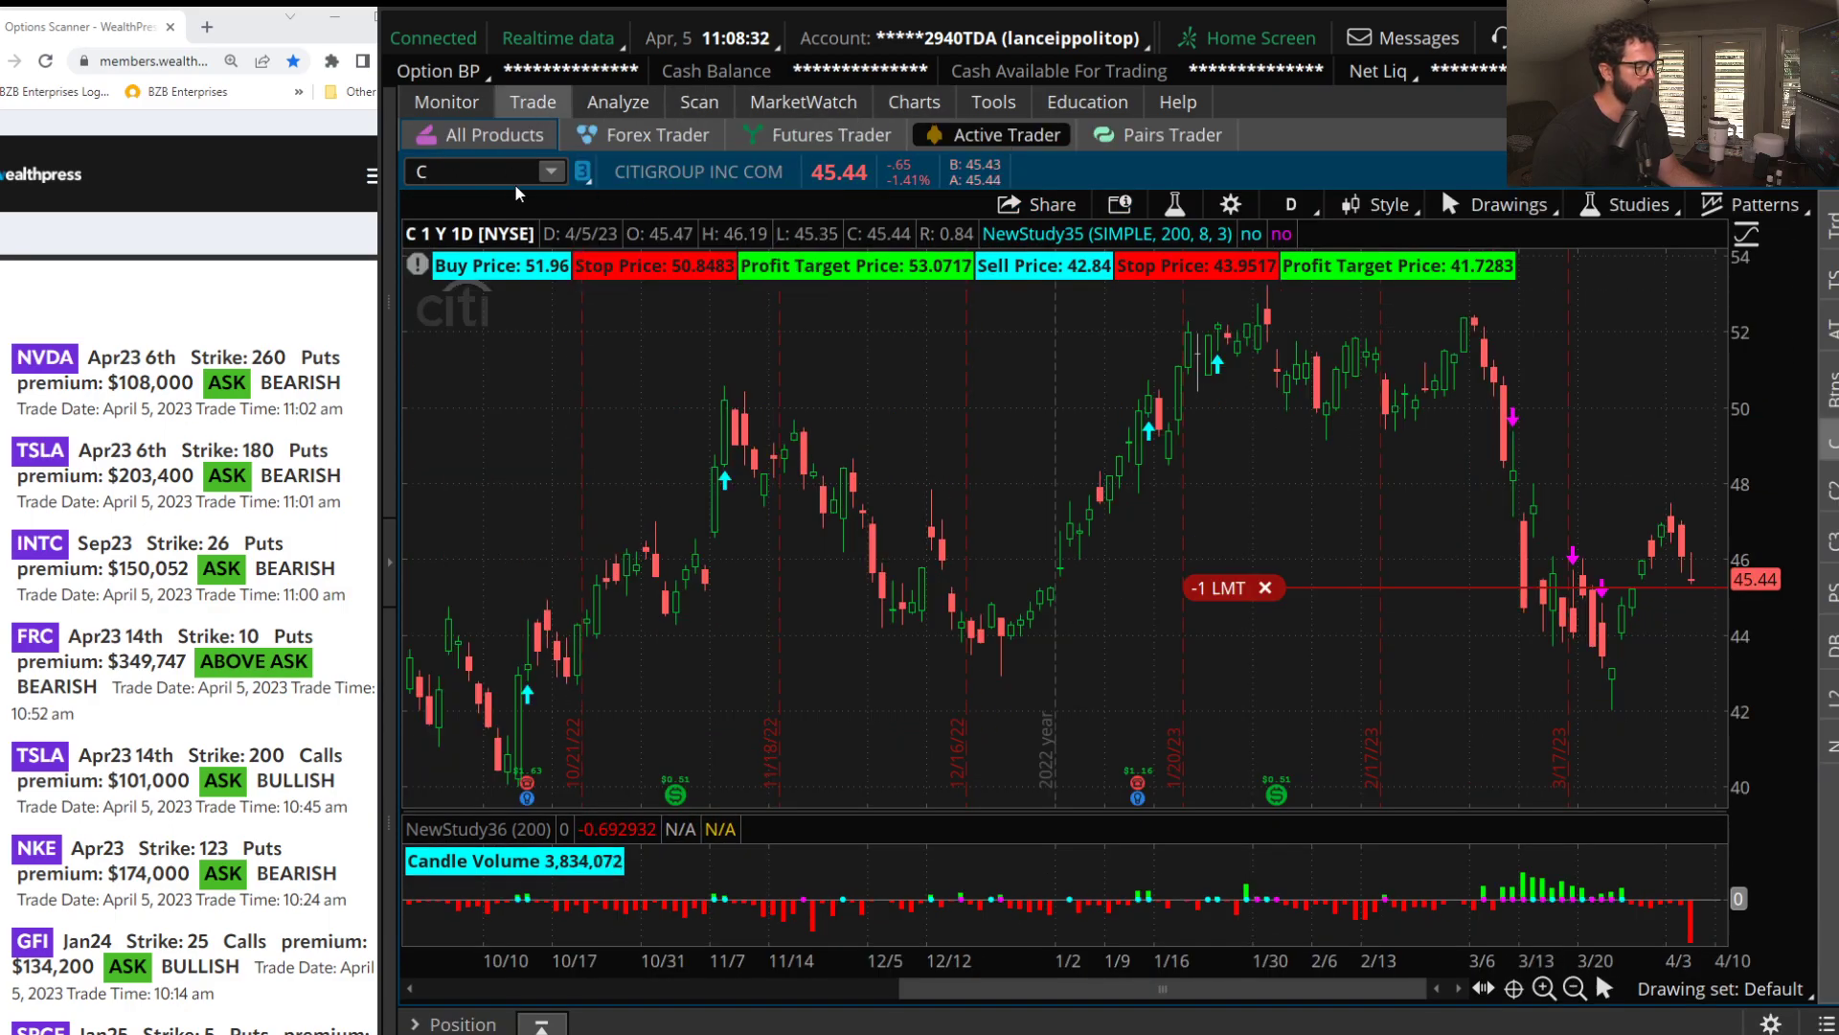
{"action": "left_click", "coordinate": [482, 171]}
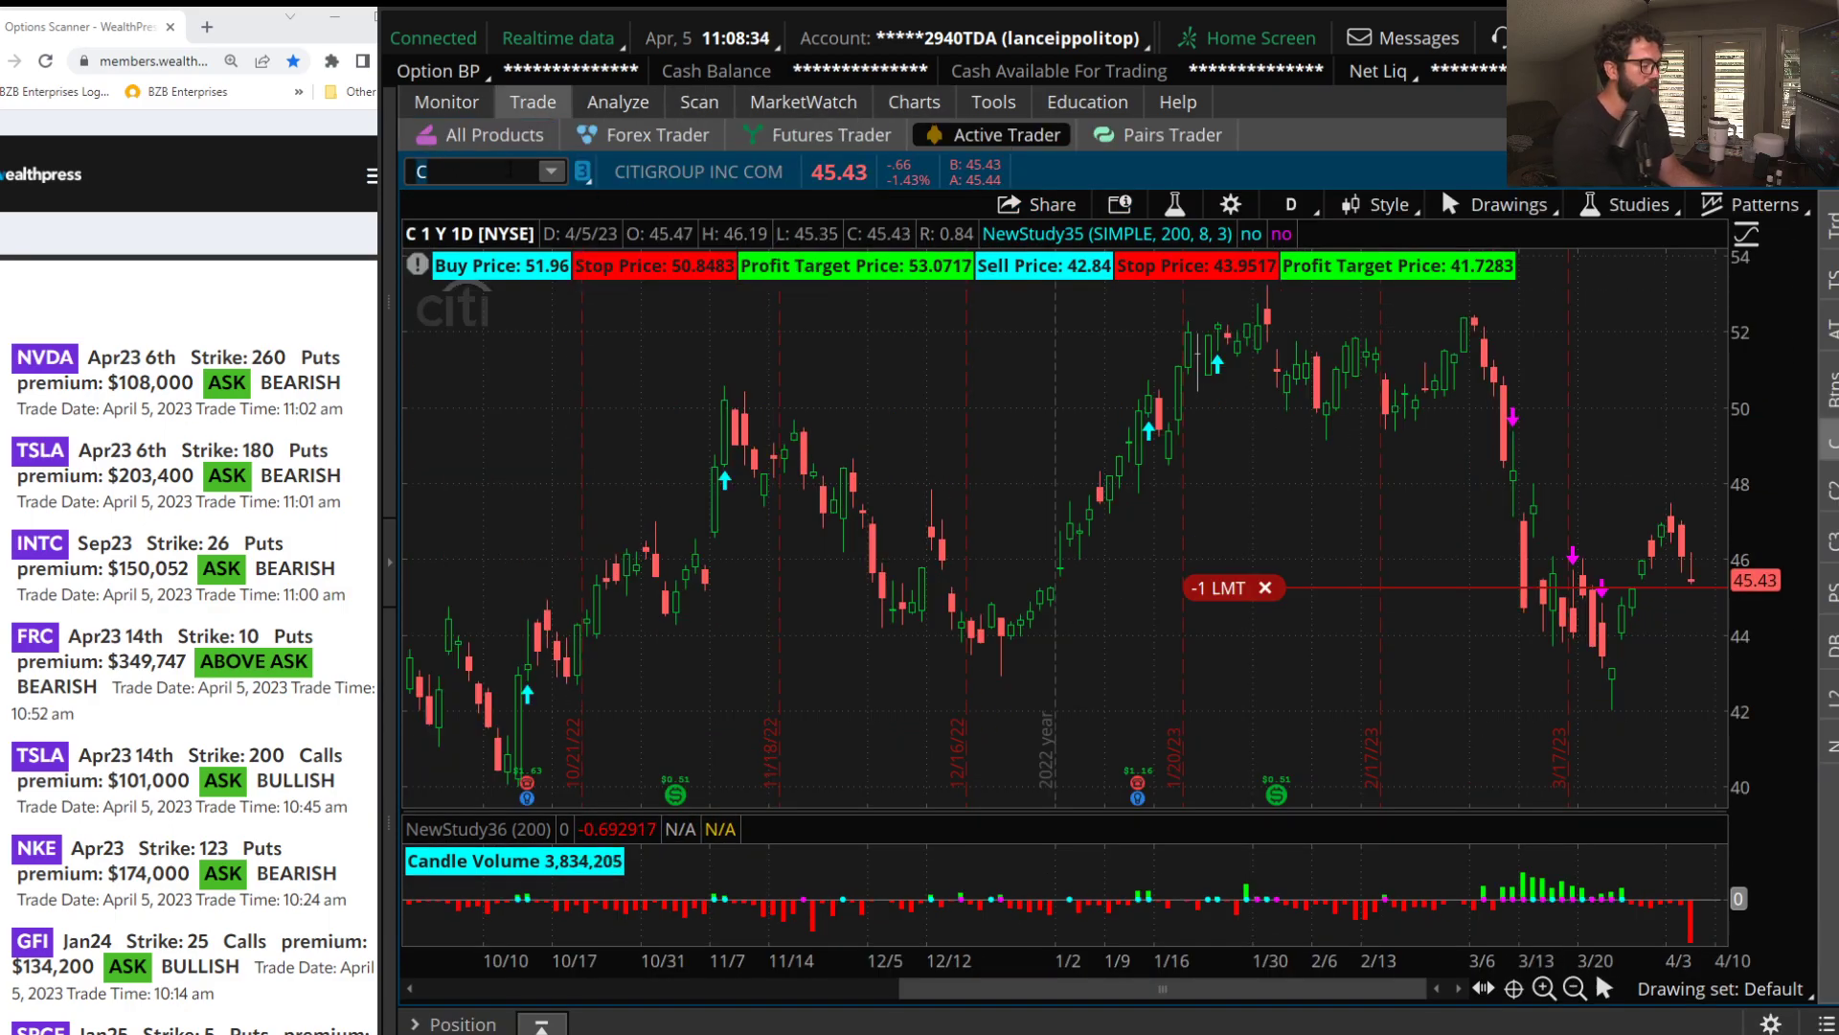
{"action": "type", "text": "IWM"}
{"action": "key", "text": "Return"}
{"action": "type", "text": "K"}
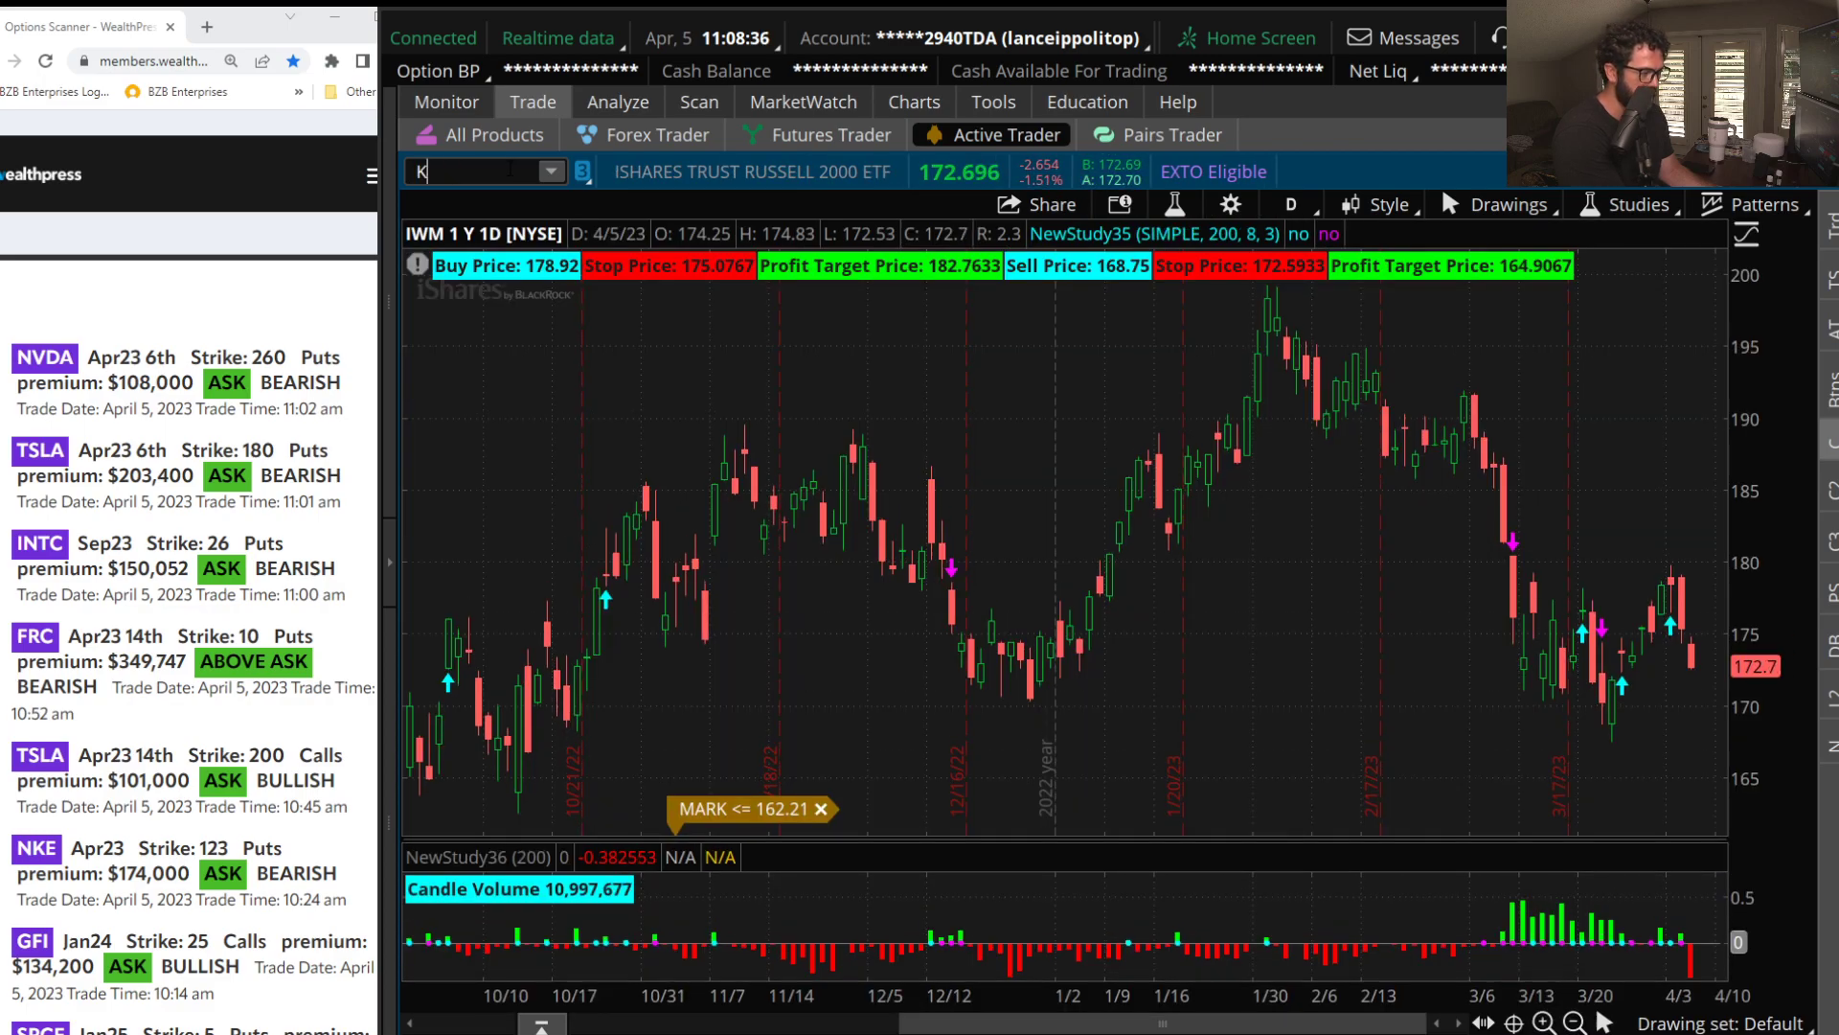
{"action": "type", "text": "RE"}
{"action": "key", "text": "Return"}
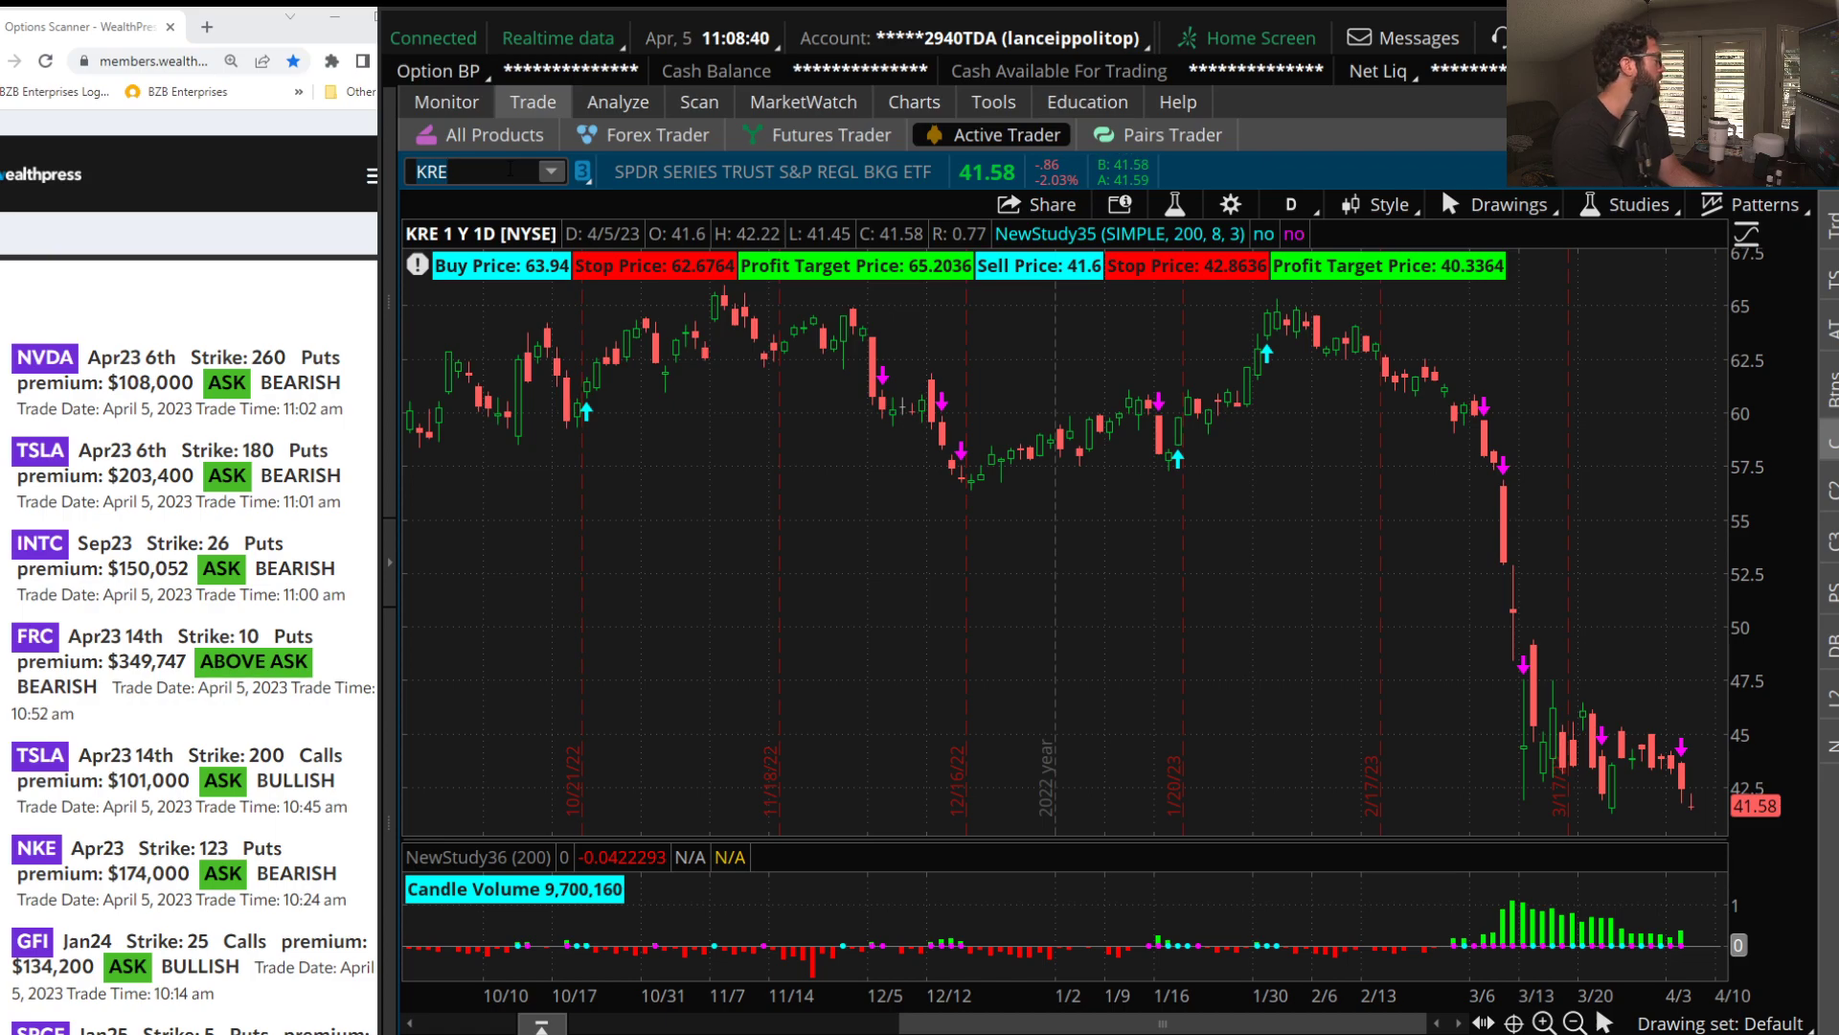
Step the trading chart through XLE and Citigroup (C), ending on Kroger (KR).
{"action": "type", "text": "XLE"}
{"action": "key", "text": "Return"}
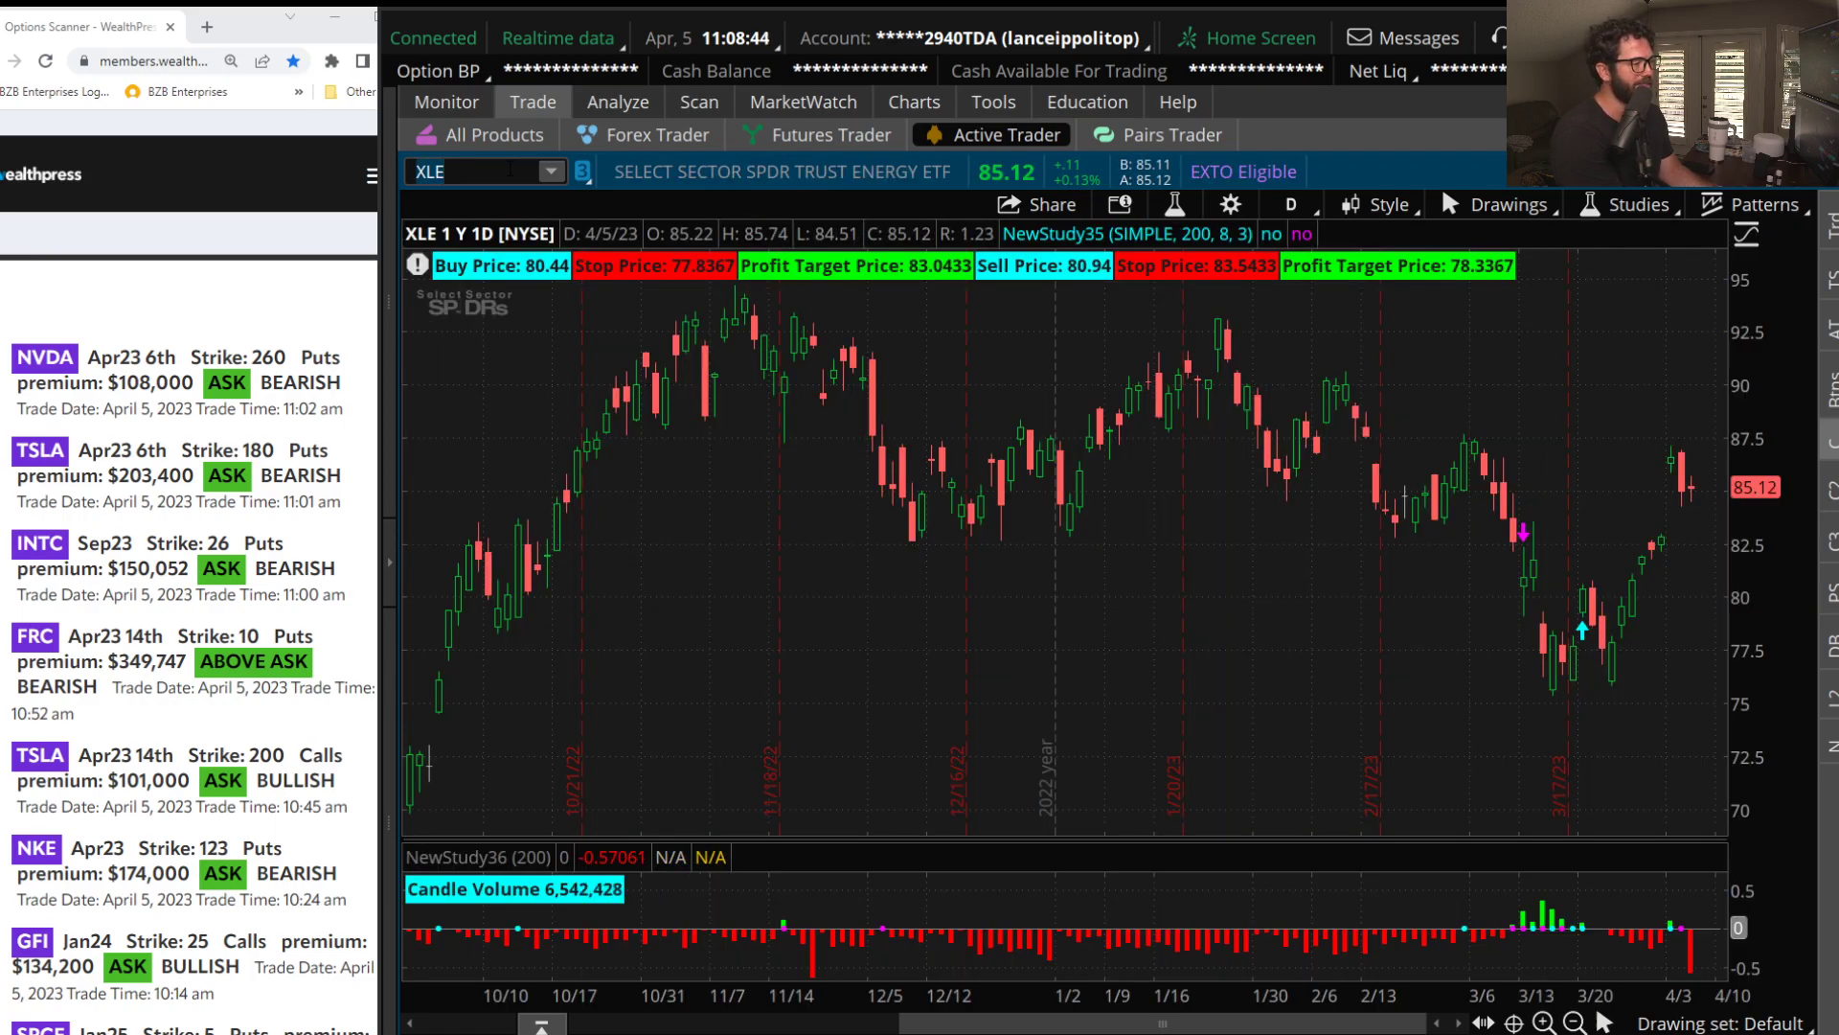
{"action": "type", "text": "C"}
{"action": "key", "text": "Return"}
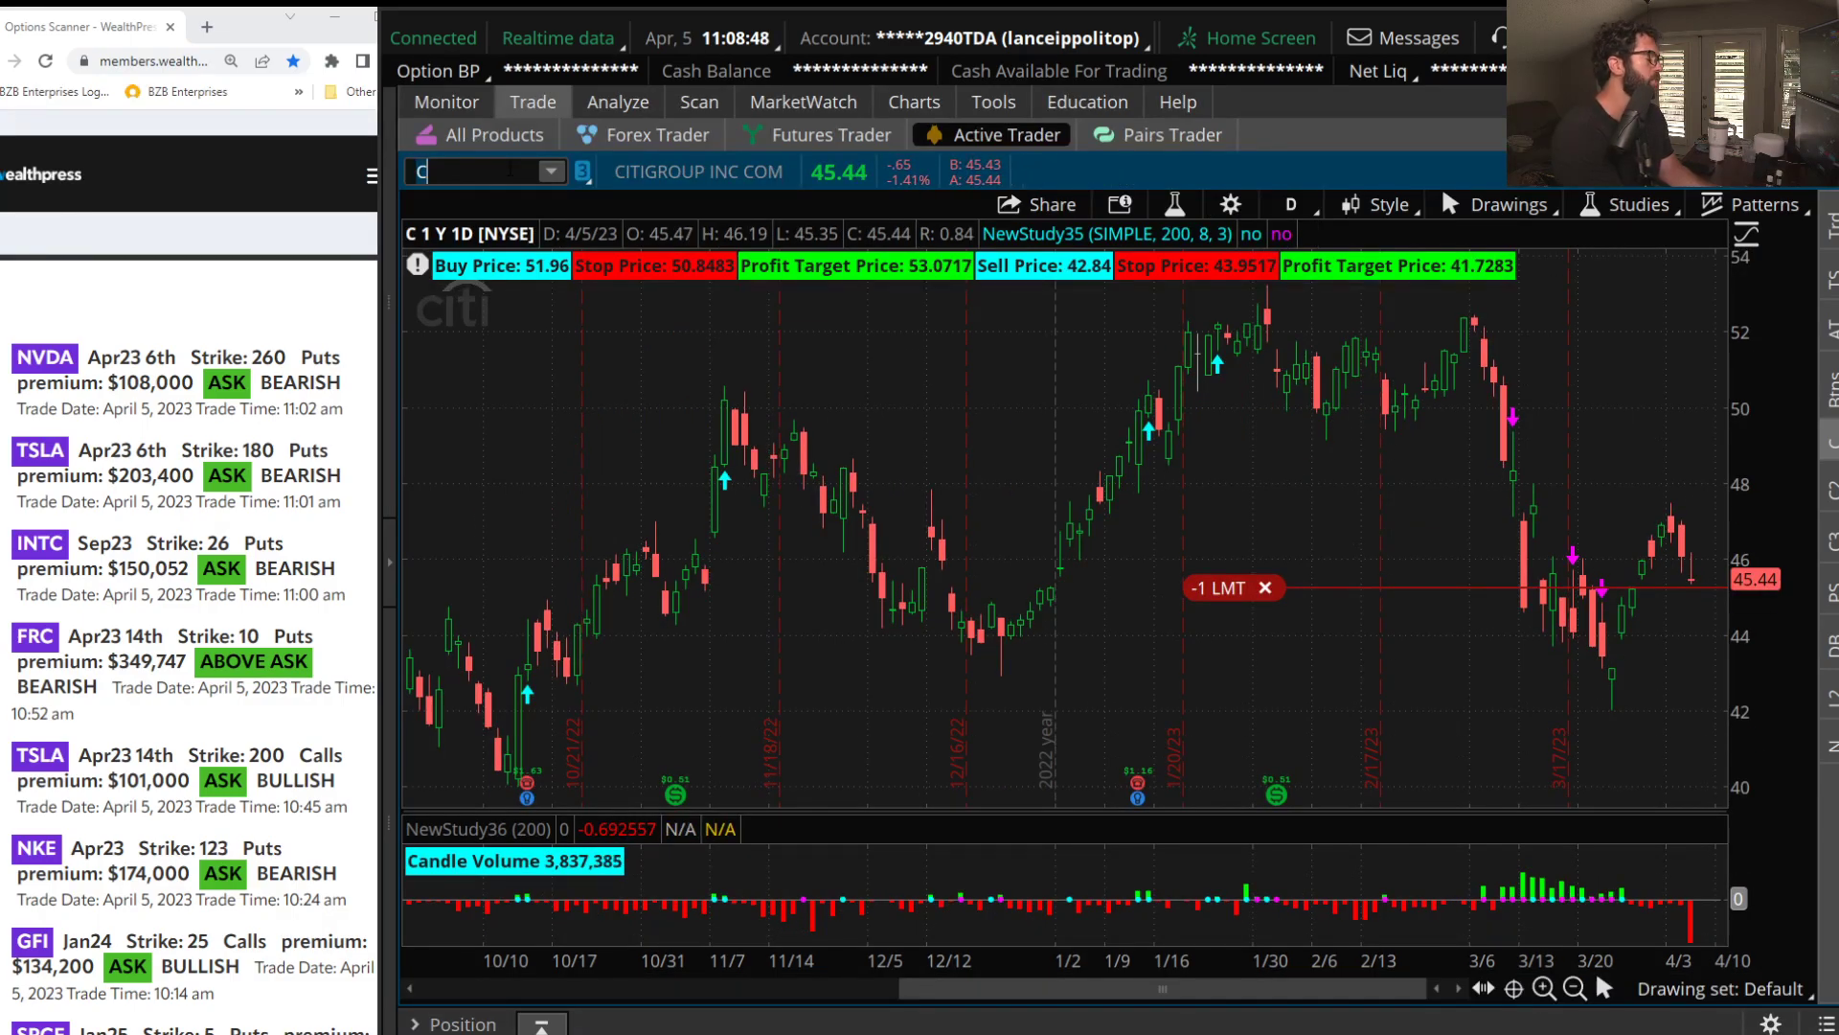
{"action": "type", "text": "KR"}
{"action": "key", "text": "Return"}
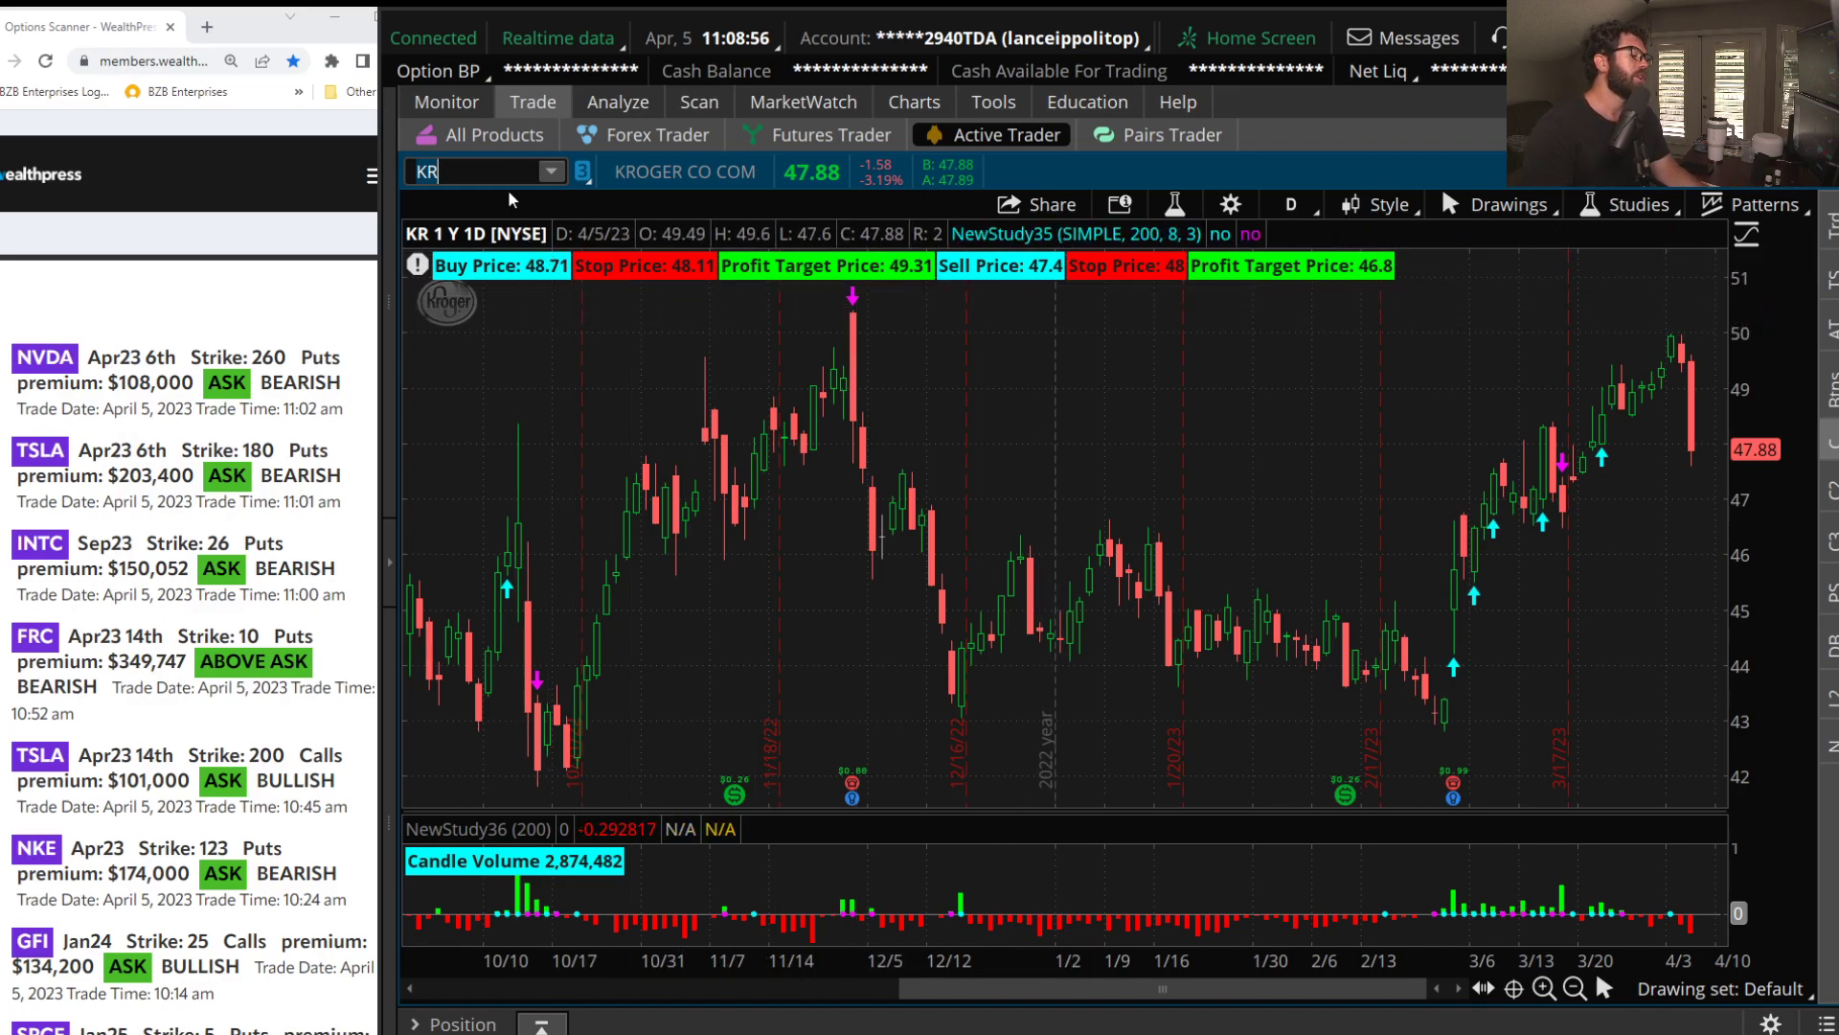
Open Monitor > Activity and Positions and scroll through the Position Statement's P/L totals.
{"action": "mouse_move", "coordinate": [482, 117]}
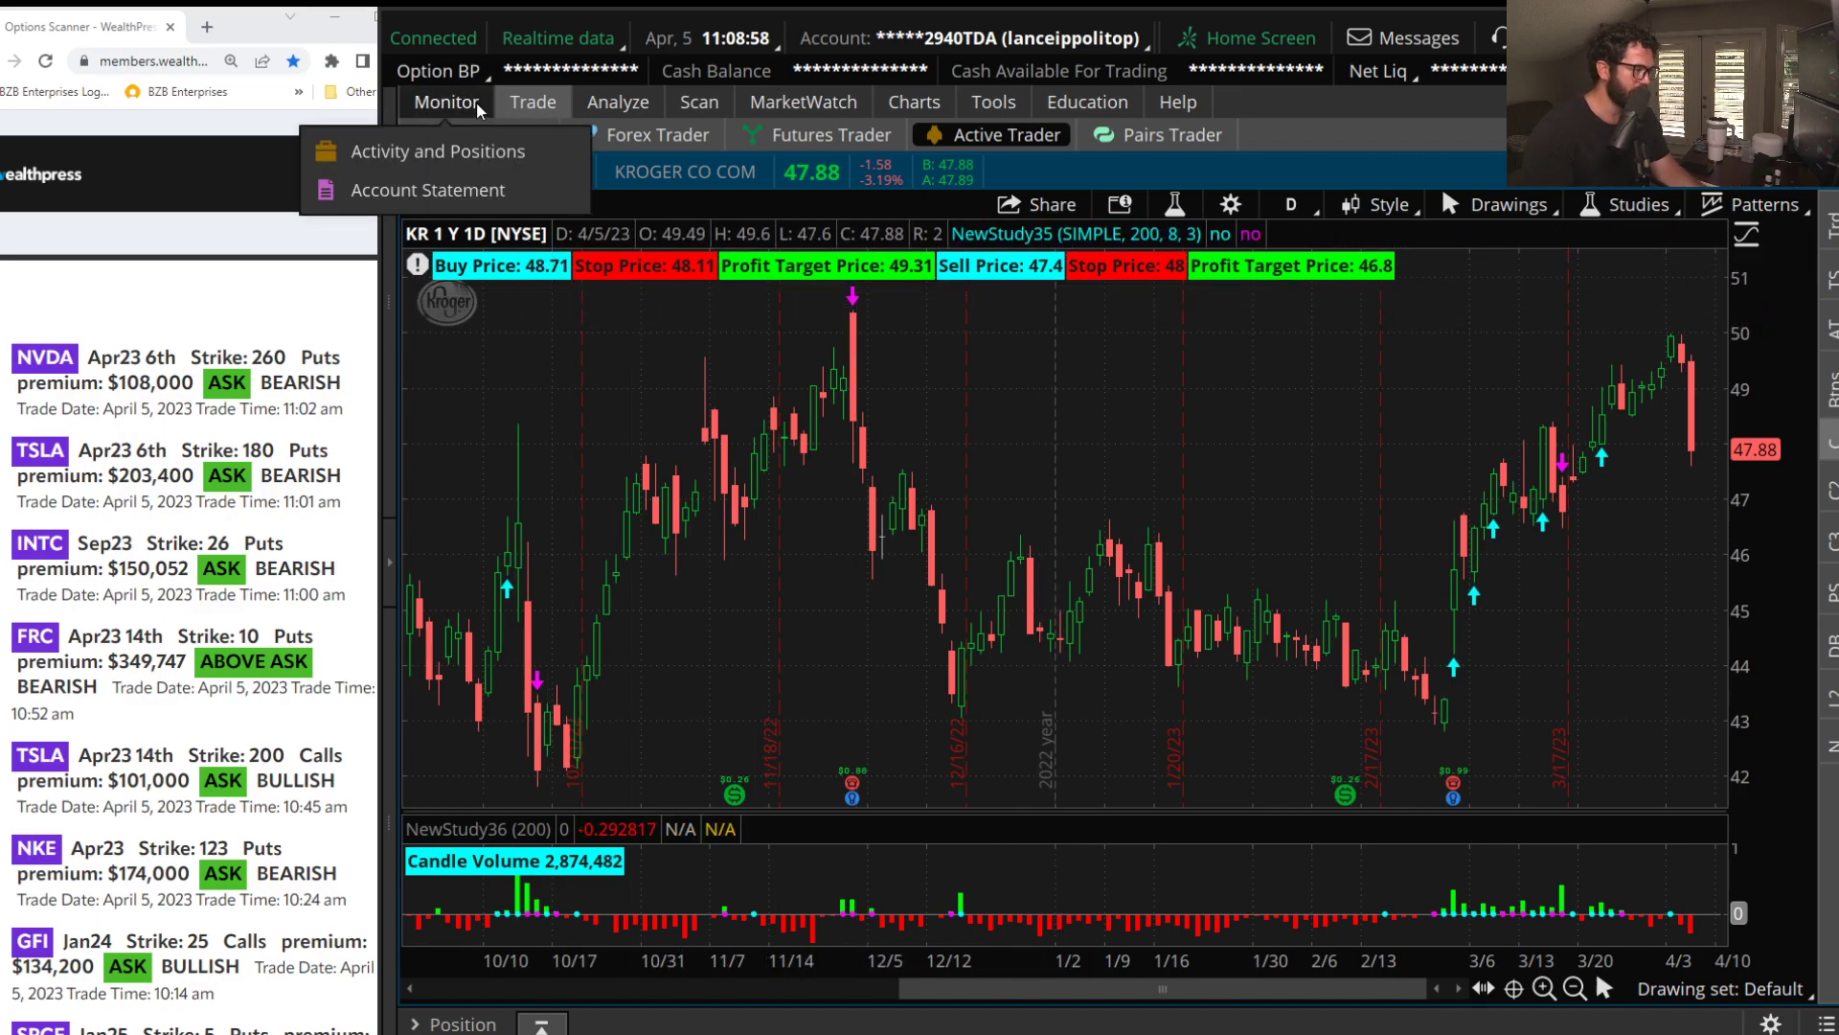
{"action": "left_click", "coordinate": [479, 107]}
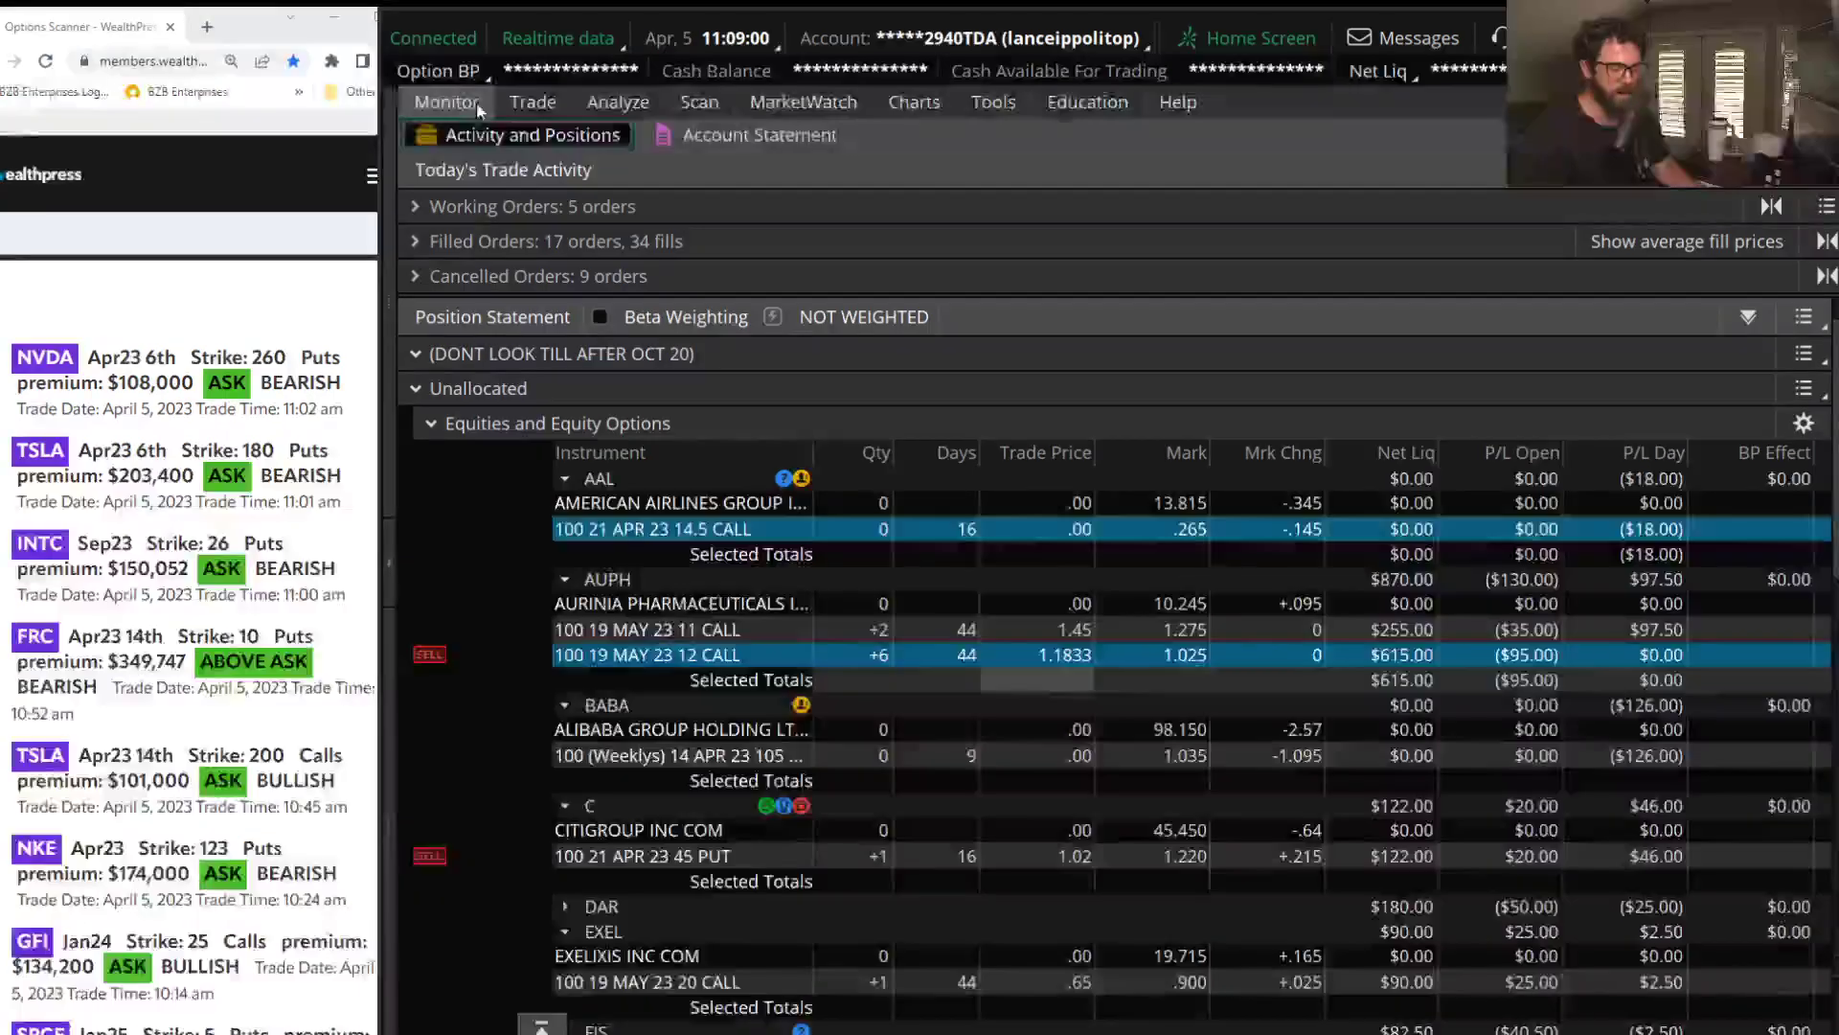
{"action": "scroll", "coordinate": [733, 613], "scroll_direction": "down", "scroll_amount": 5}
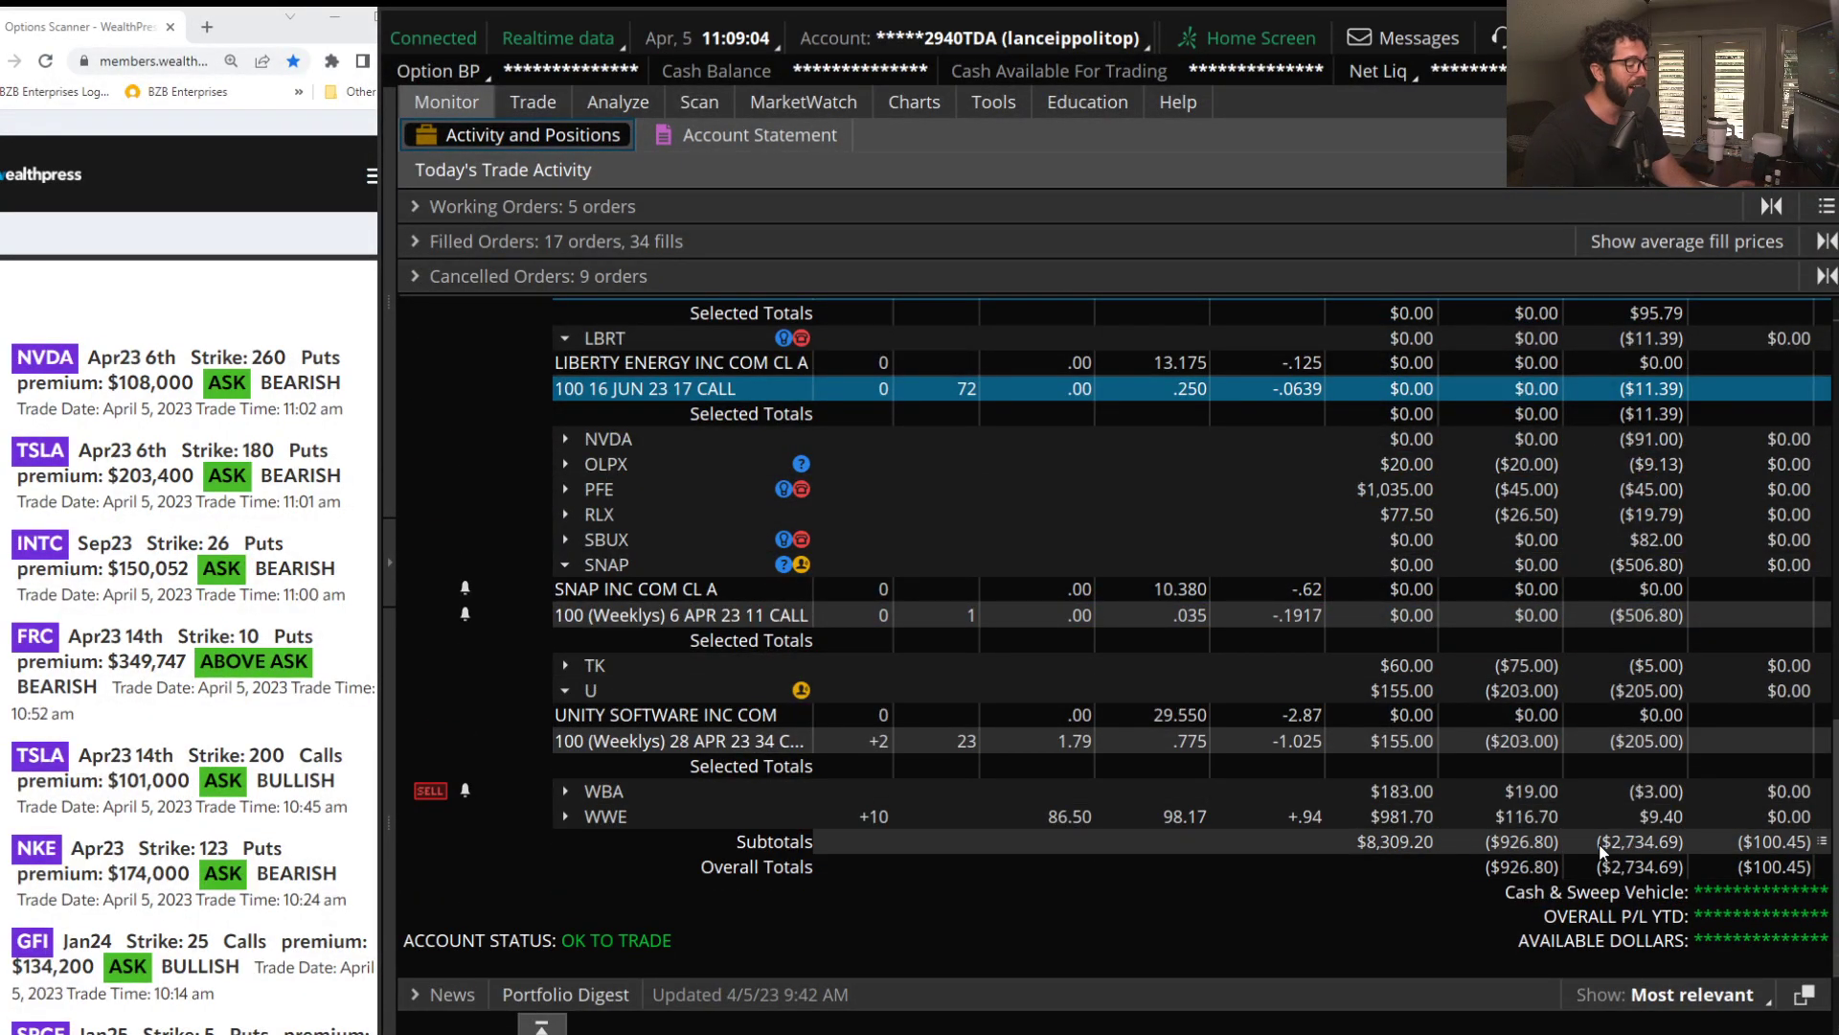
{"action": "mouse_move", "coordinate": [533, 106]}
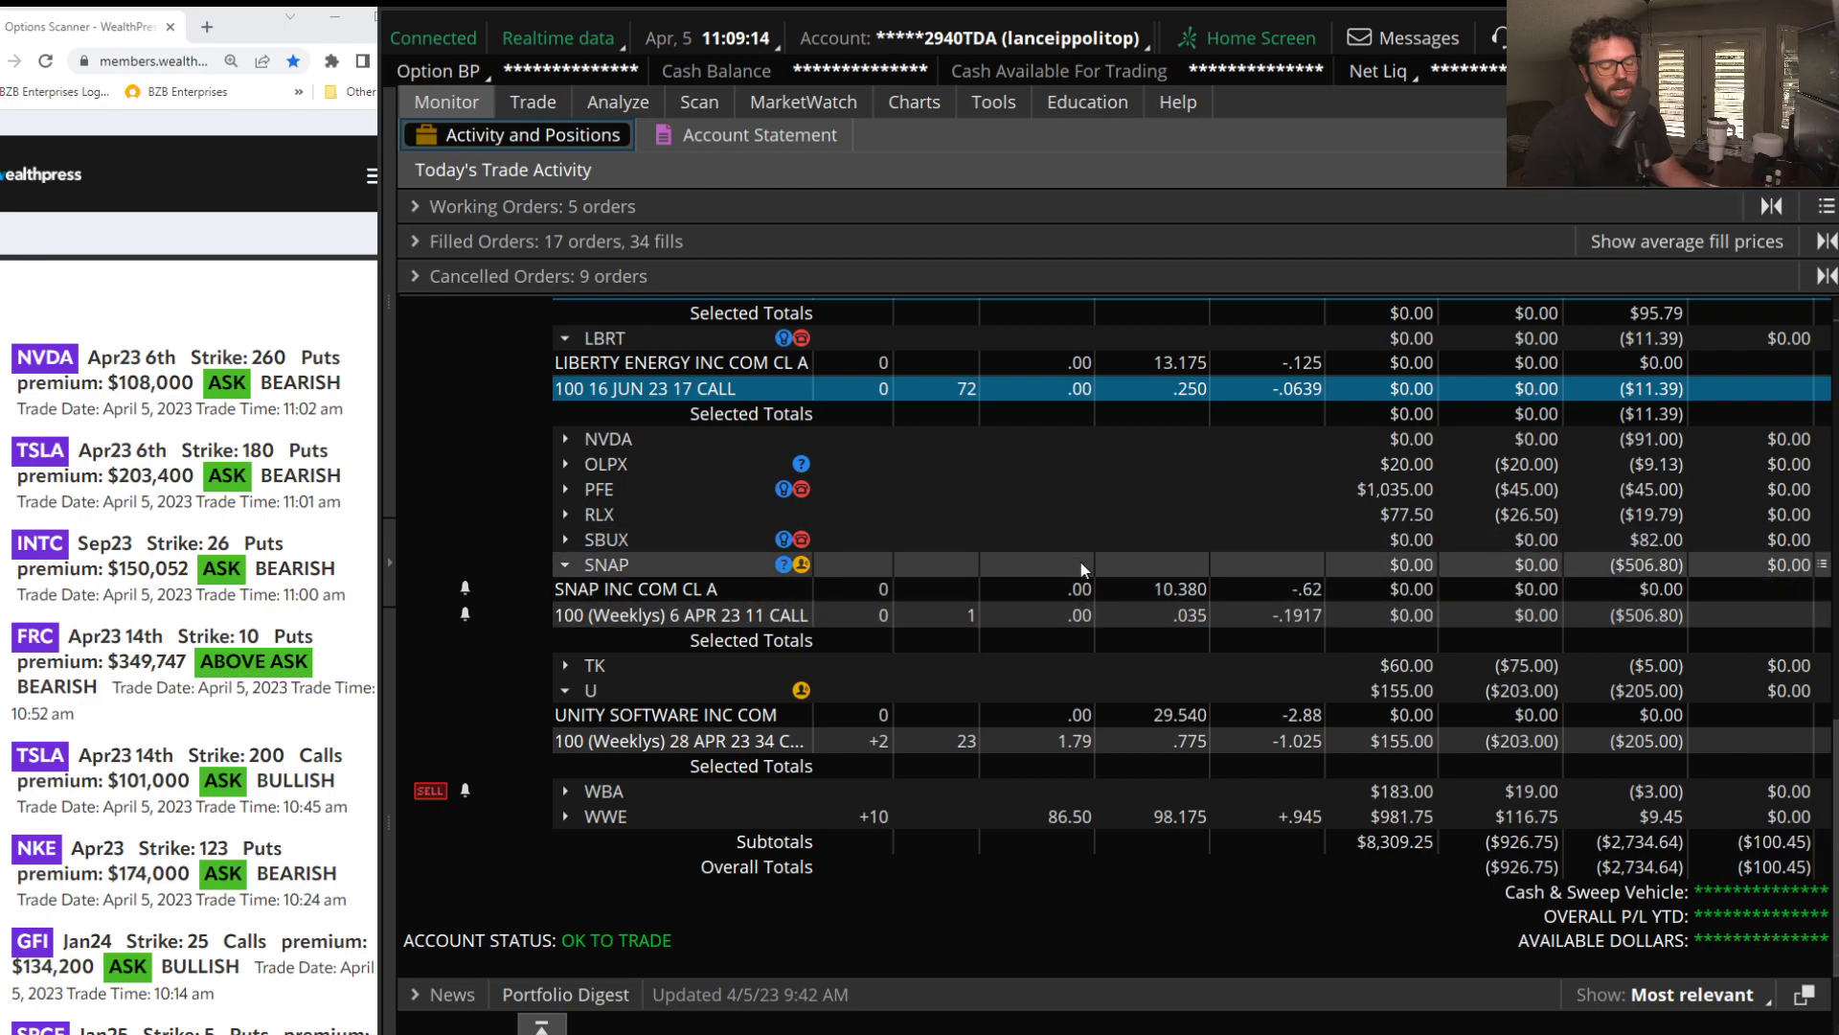
{"action": "scroll", "coordinate": [958, 553], "scroll_direction": "up", "scroll_amount": 3}
{"action": "scroll", "coordinate": [891, 538], "scroll_direction": "up", "scroll_amount": 6}
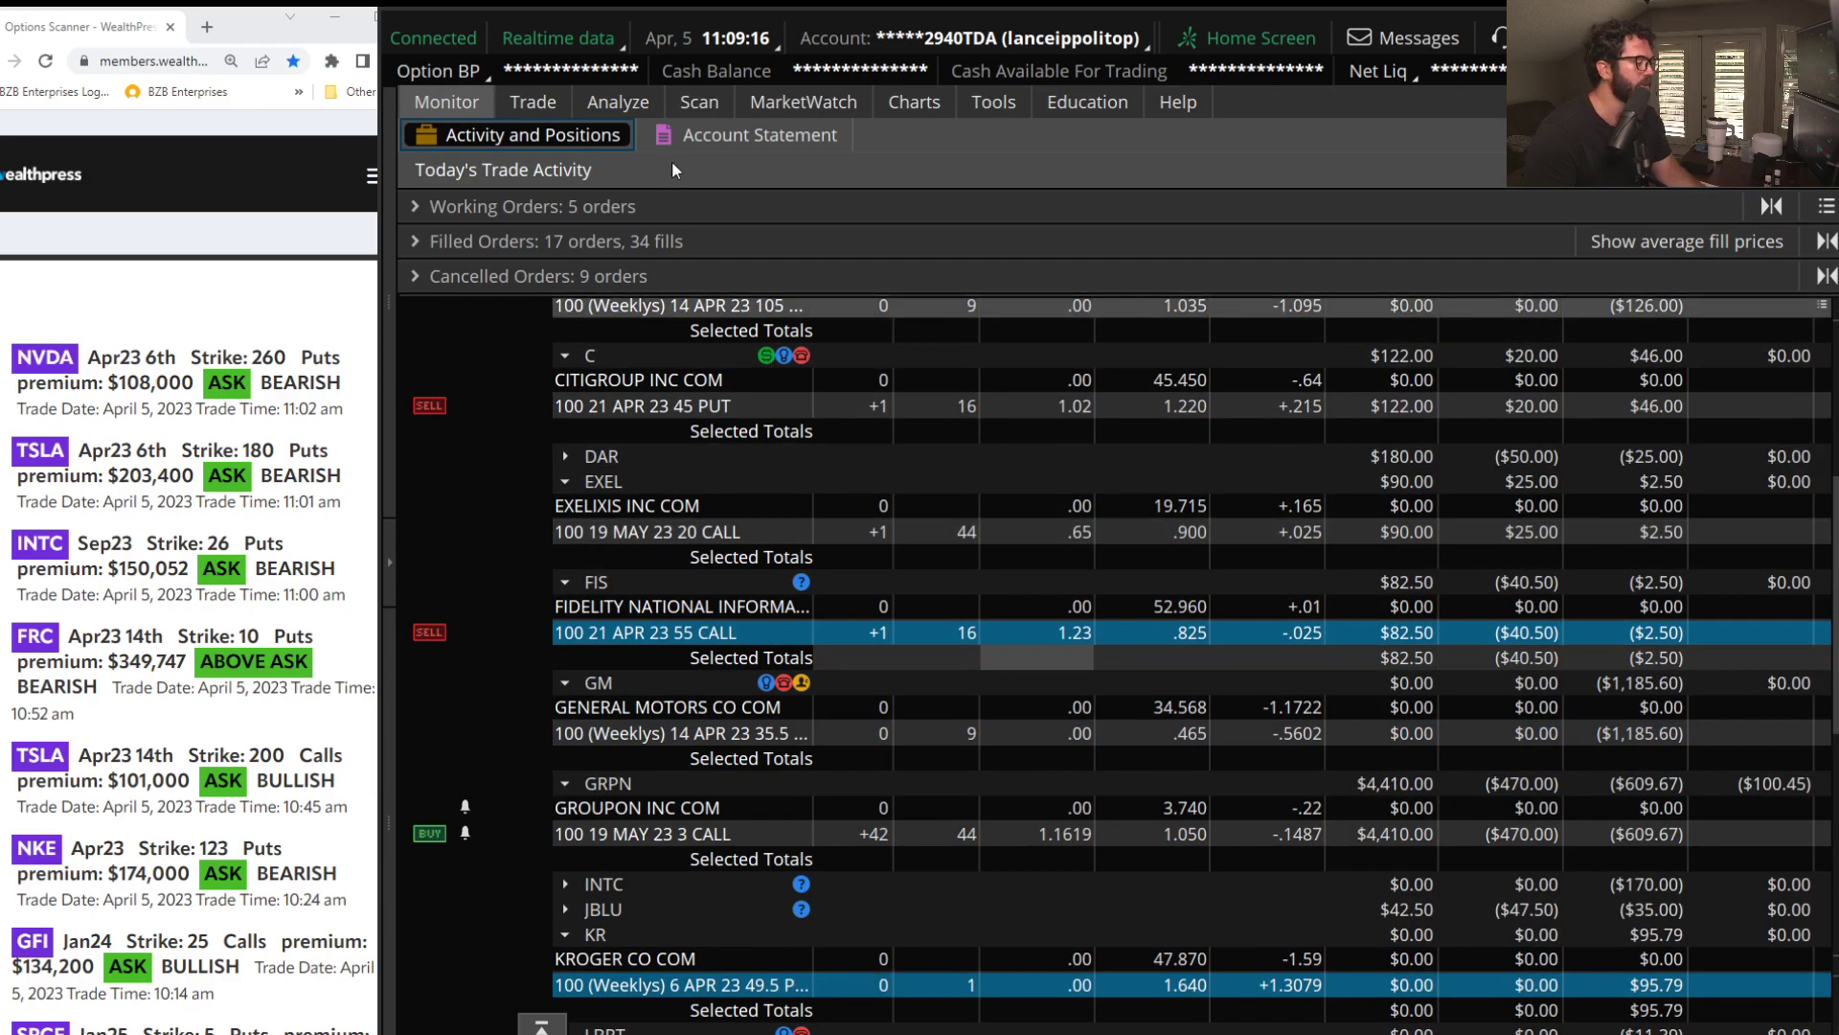
Back on the Trade page, load DIA and then NVDA on the chart.
{"action": "left_click", "coordinate": [522, 104]}
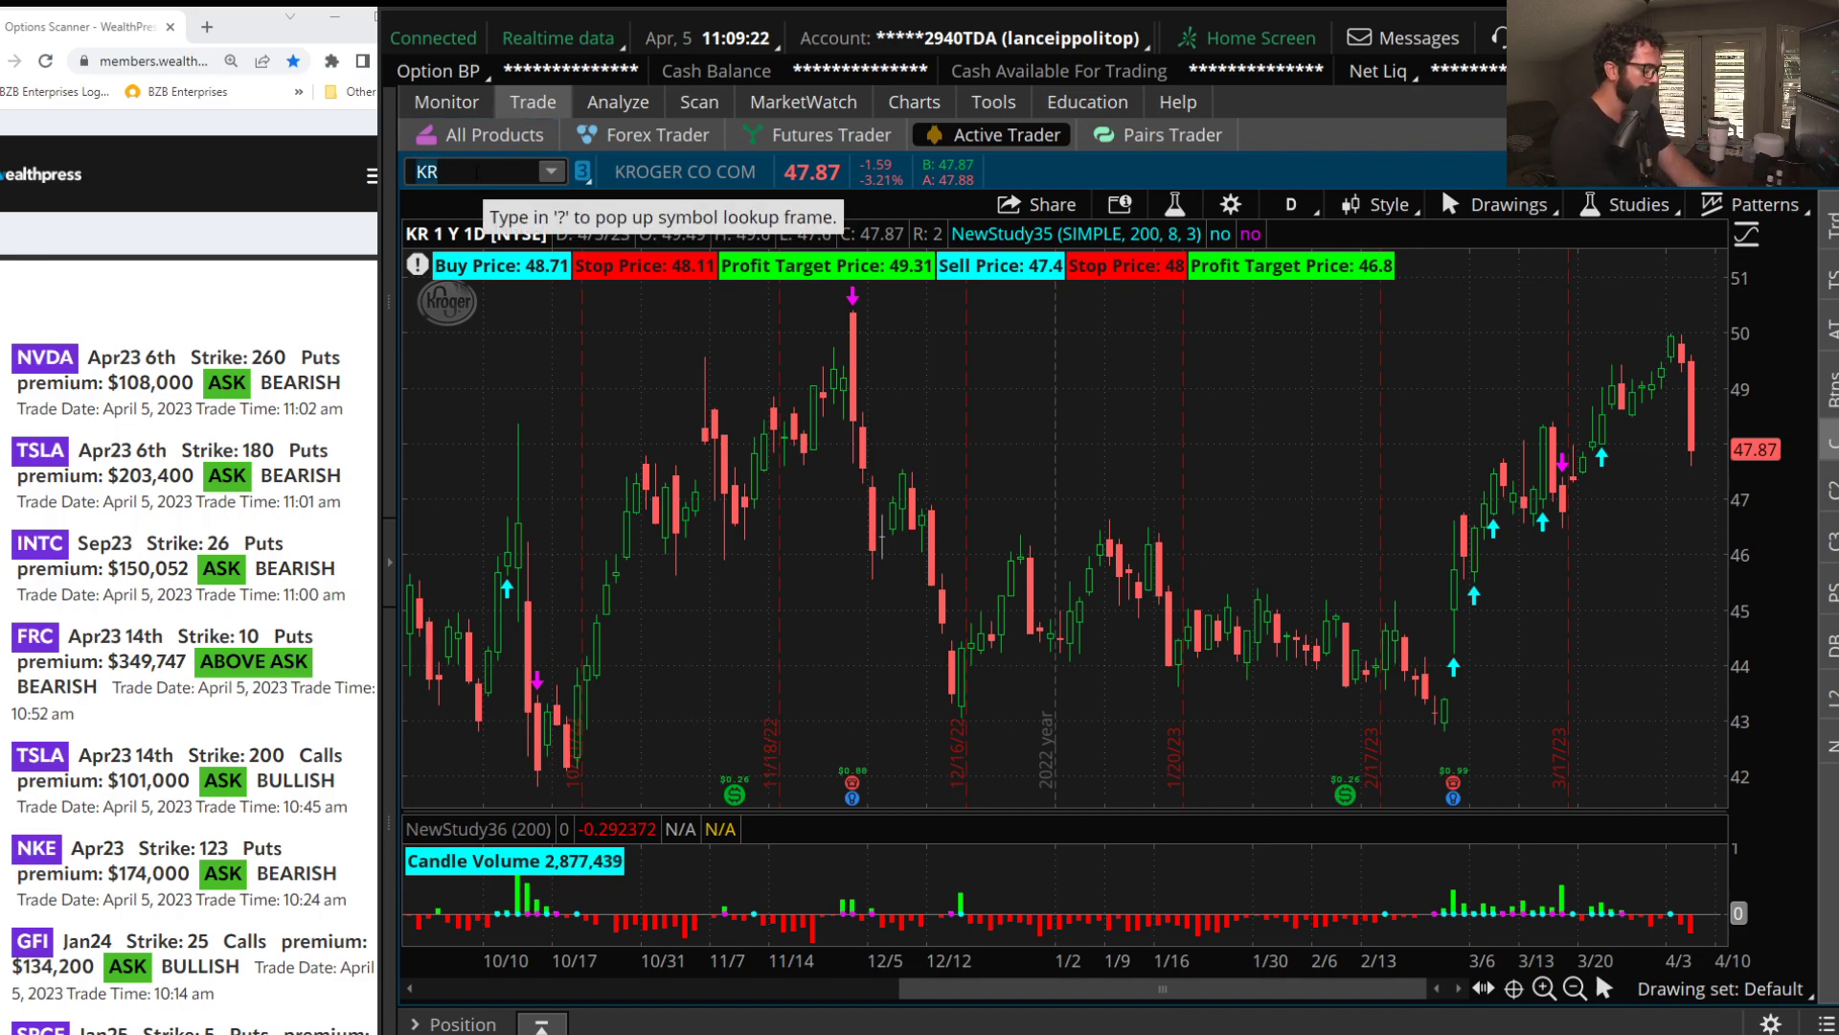
{"action": "key", "text": "Return"}
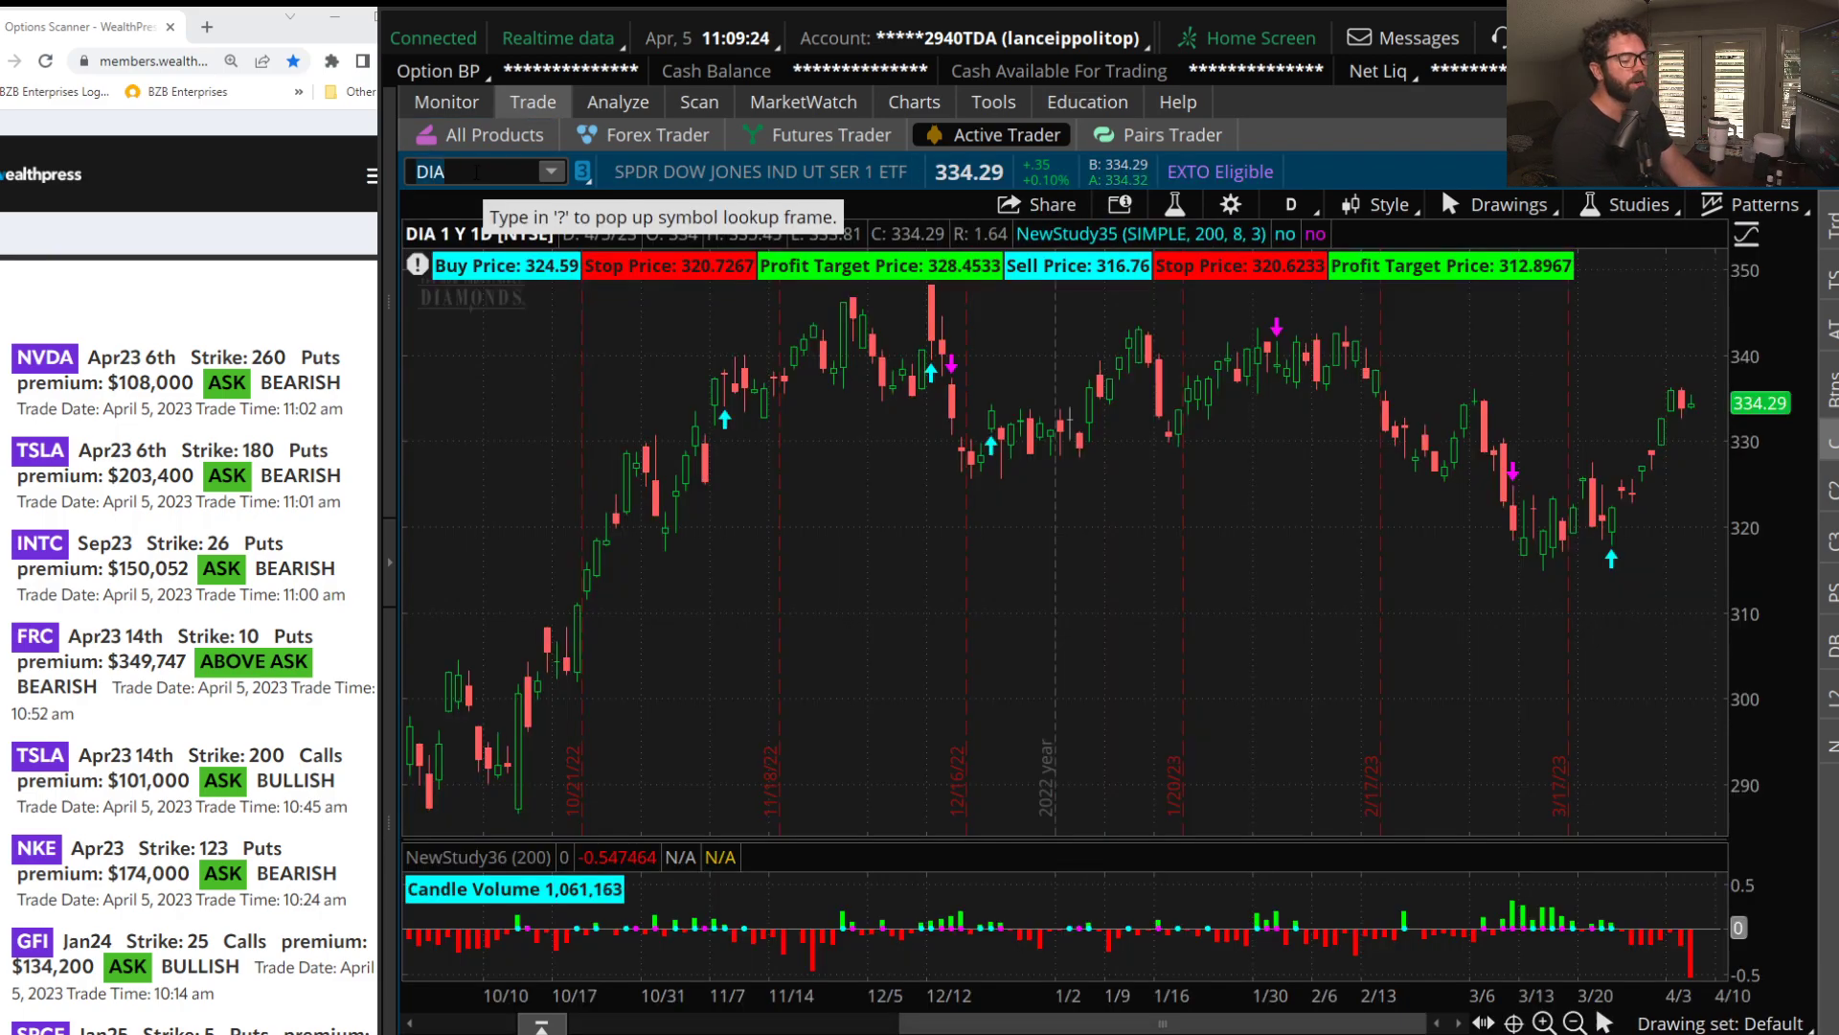
{"action": "type", "text": "NVDA"}
{"action": "key", "text": "Return"}
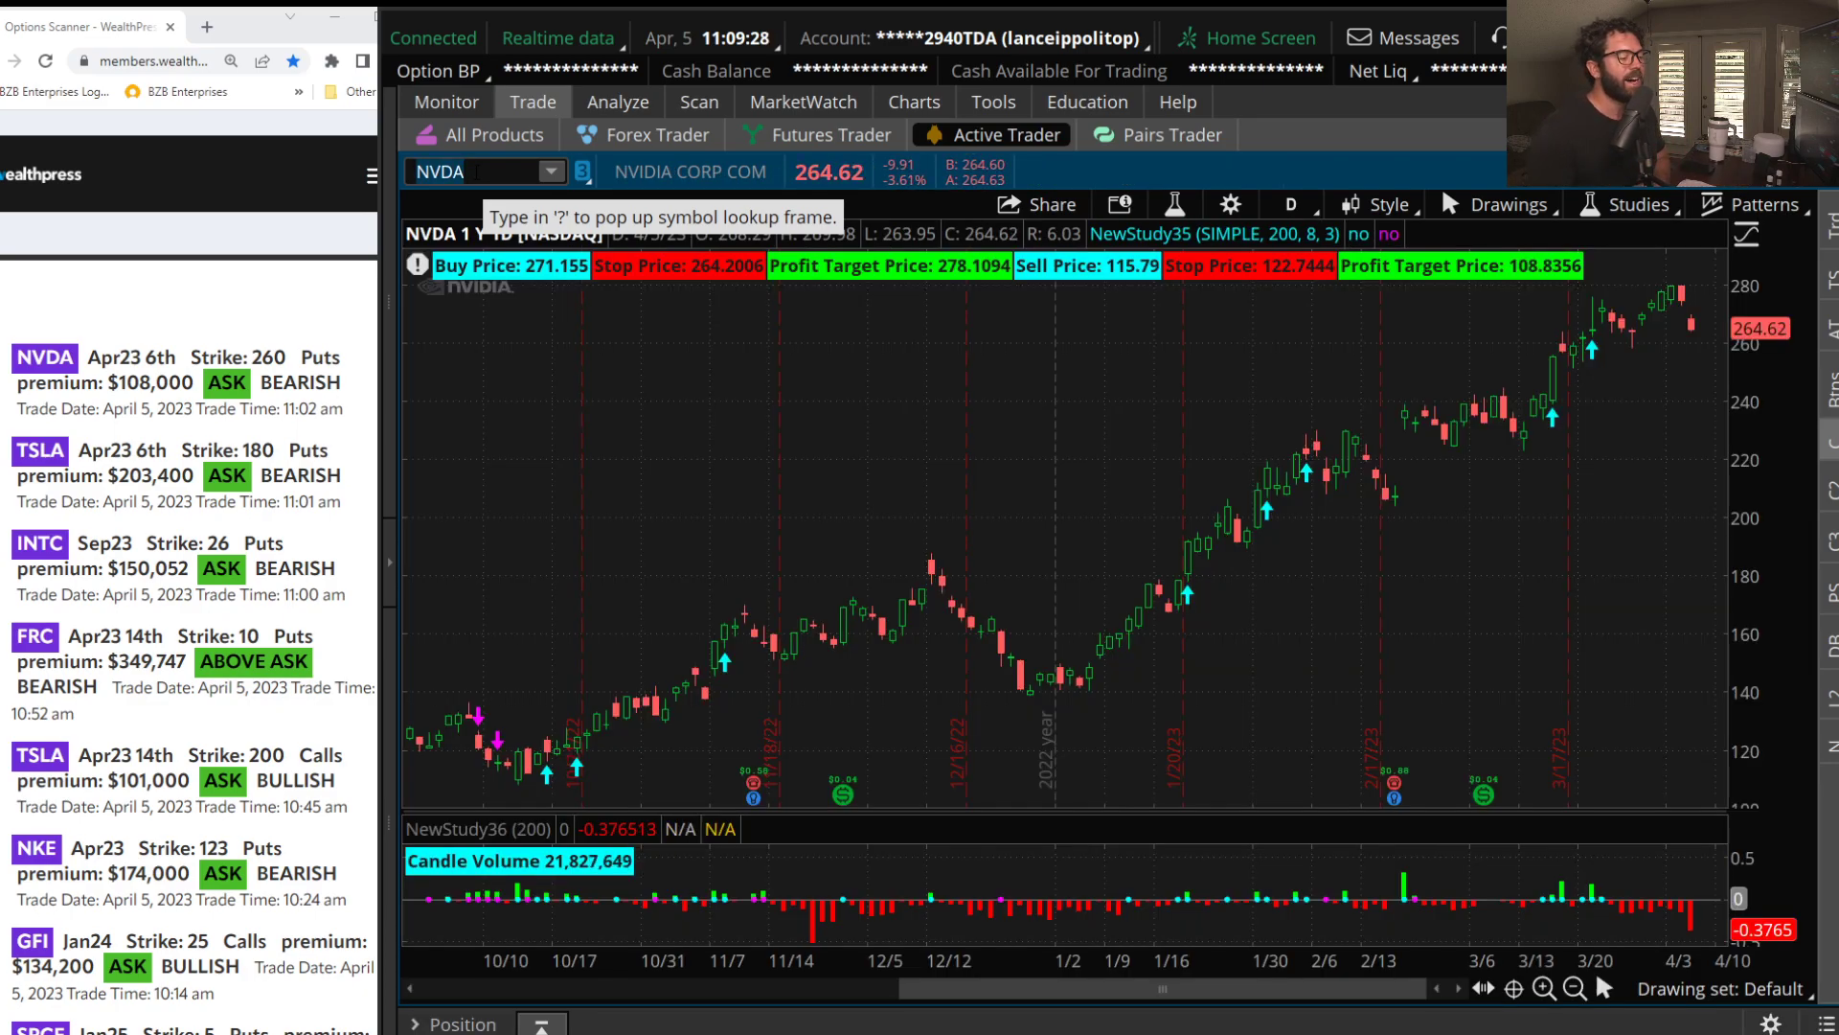
Switch NVDA to 5 D : 5m bars, then start entering SPCE as the next symbol.
{"action": "left_click", "coordinate": [1292, 210]}
{"action": "left_click", "coordinate": [1204, 410]}
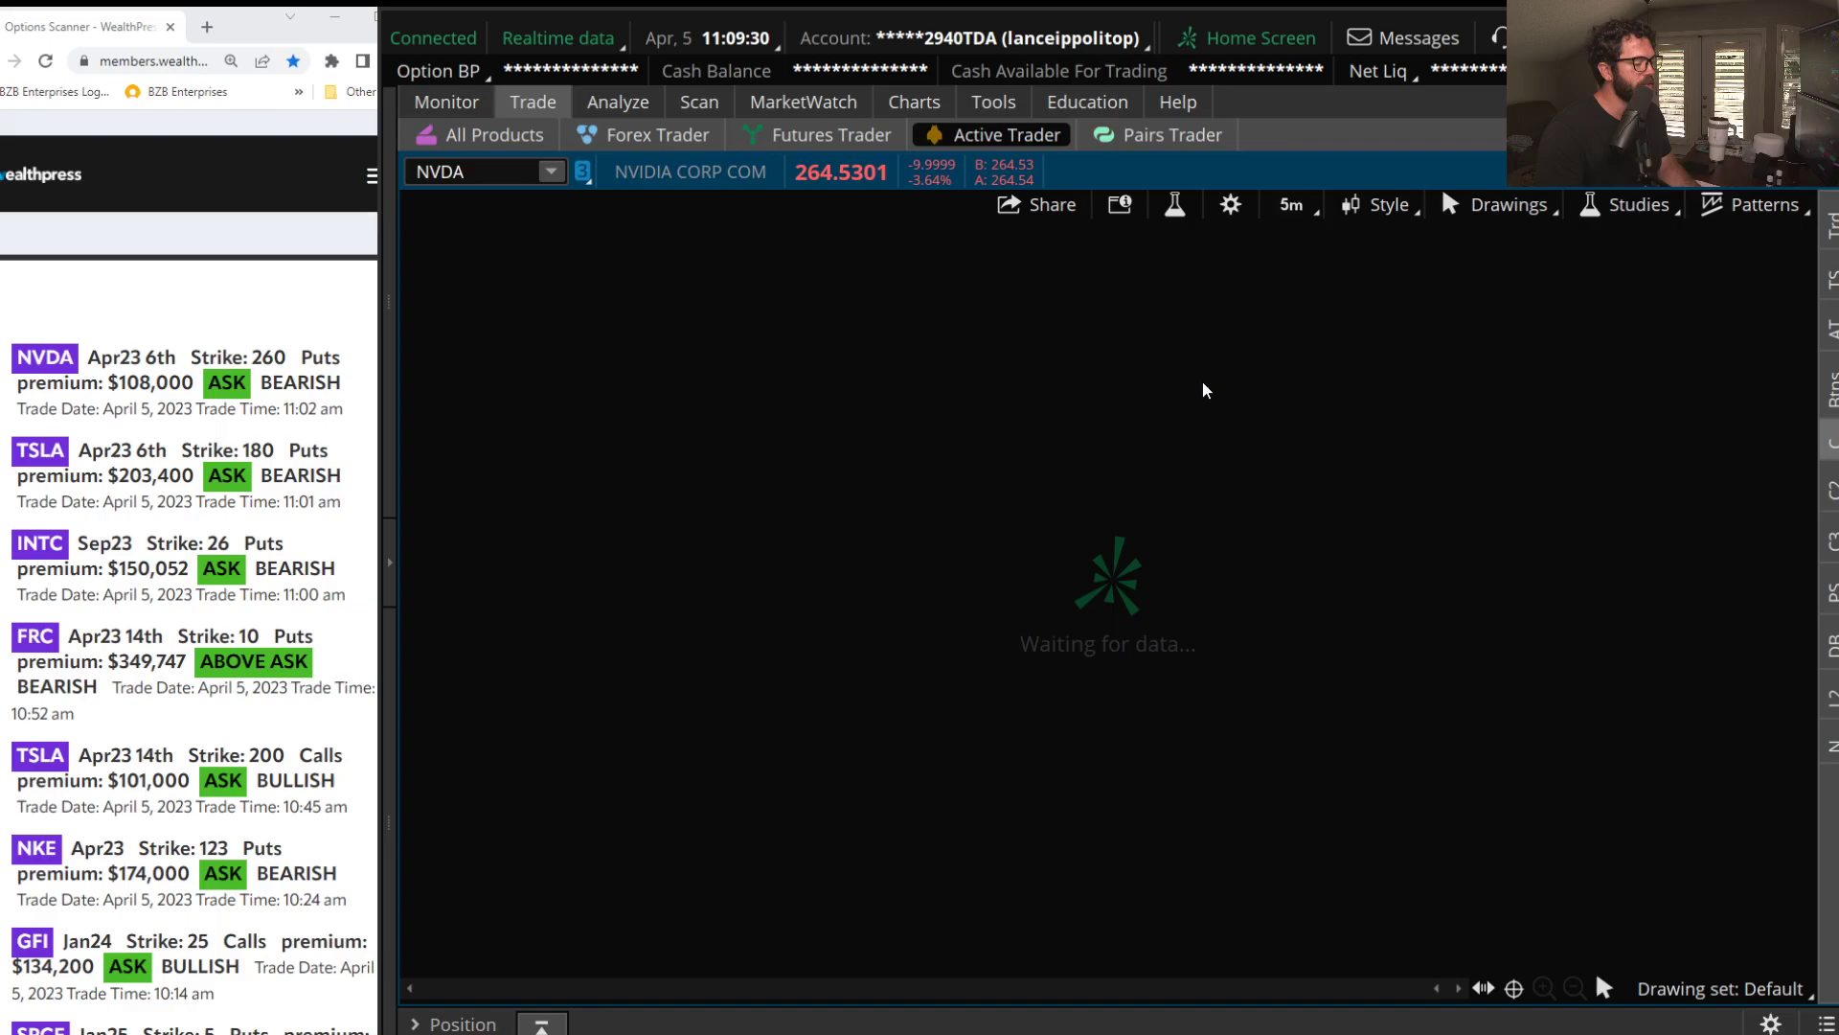
{"action": "scroll", "coordinate": [1354, 386], "scroll_direction": "up", "scroll_amount": 3}
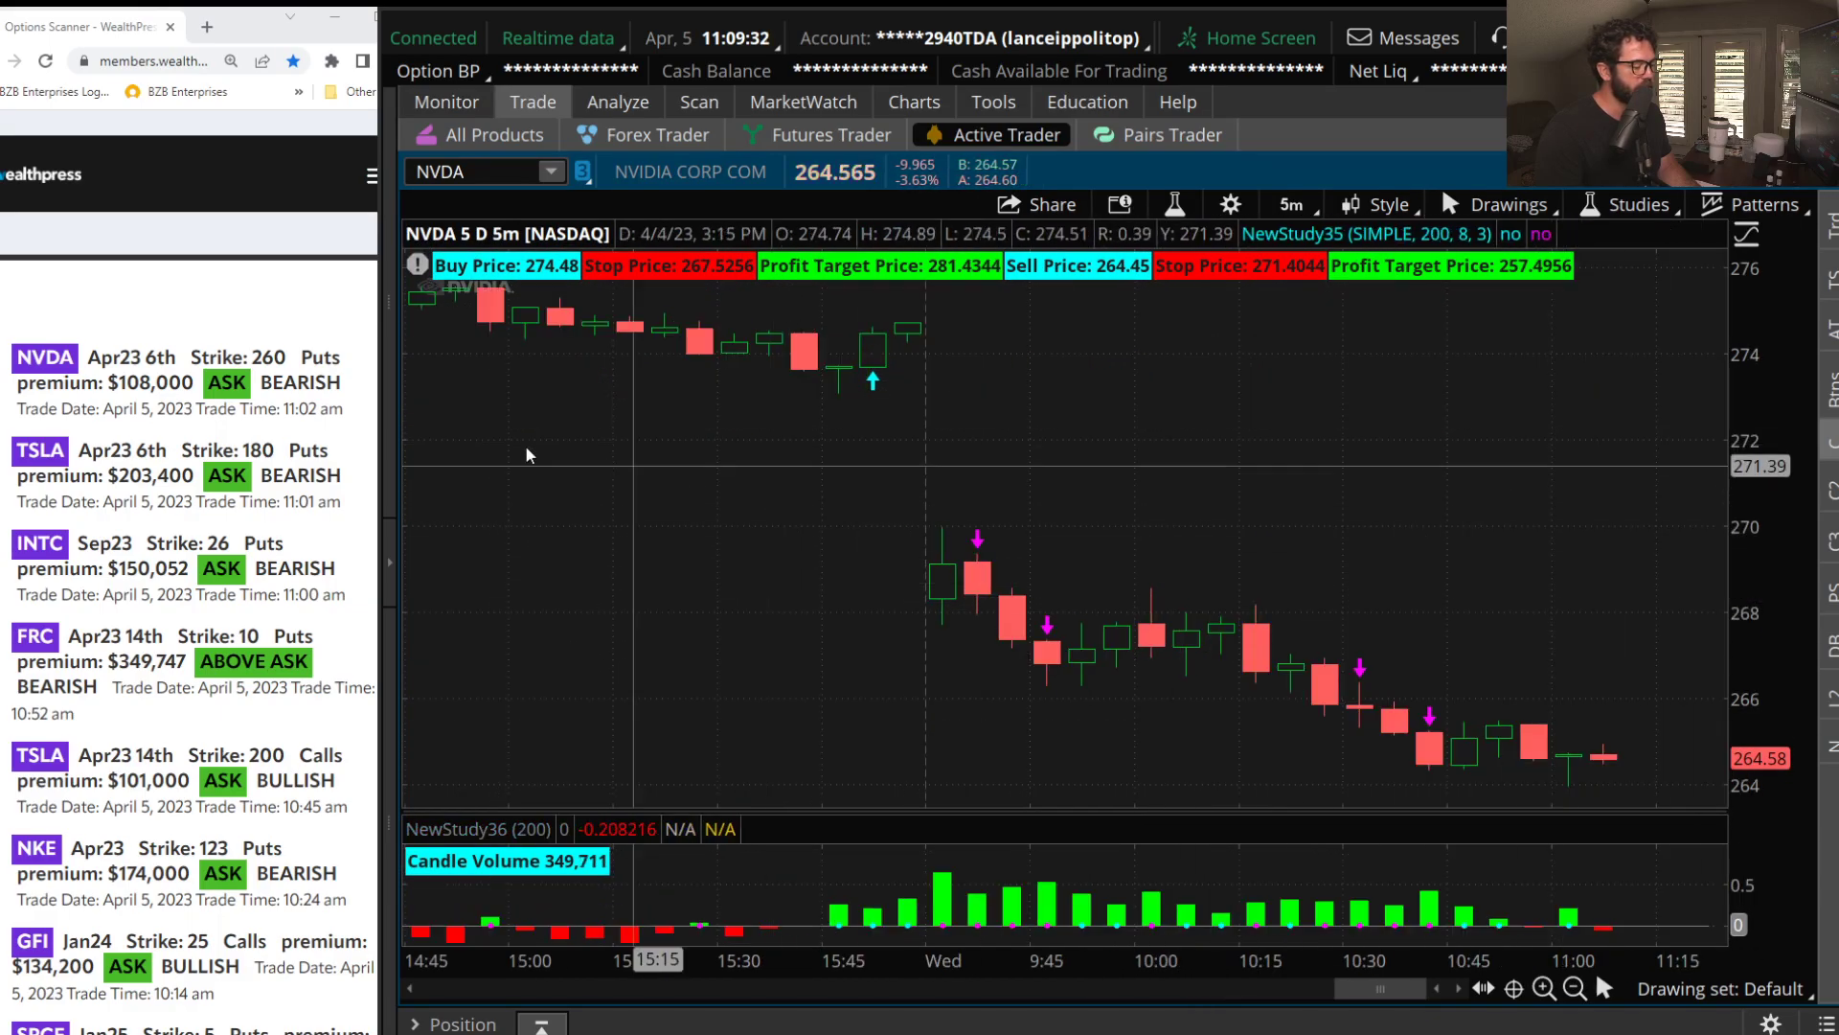
{"action": "scroll", "coordinate": [204, 390], "scroll_direction": "down", "scroll_amount": 4}
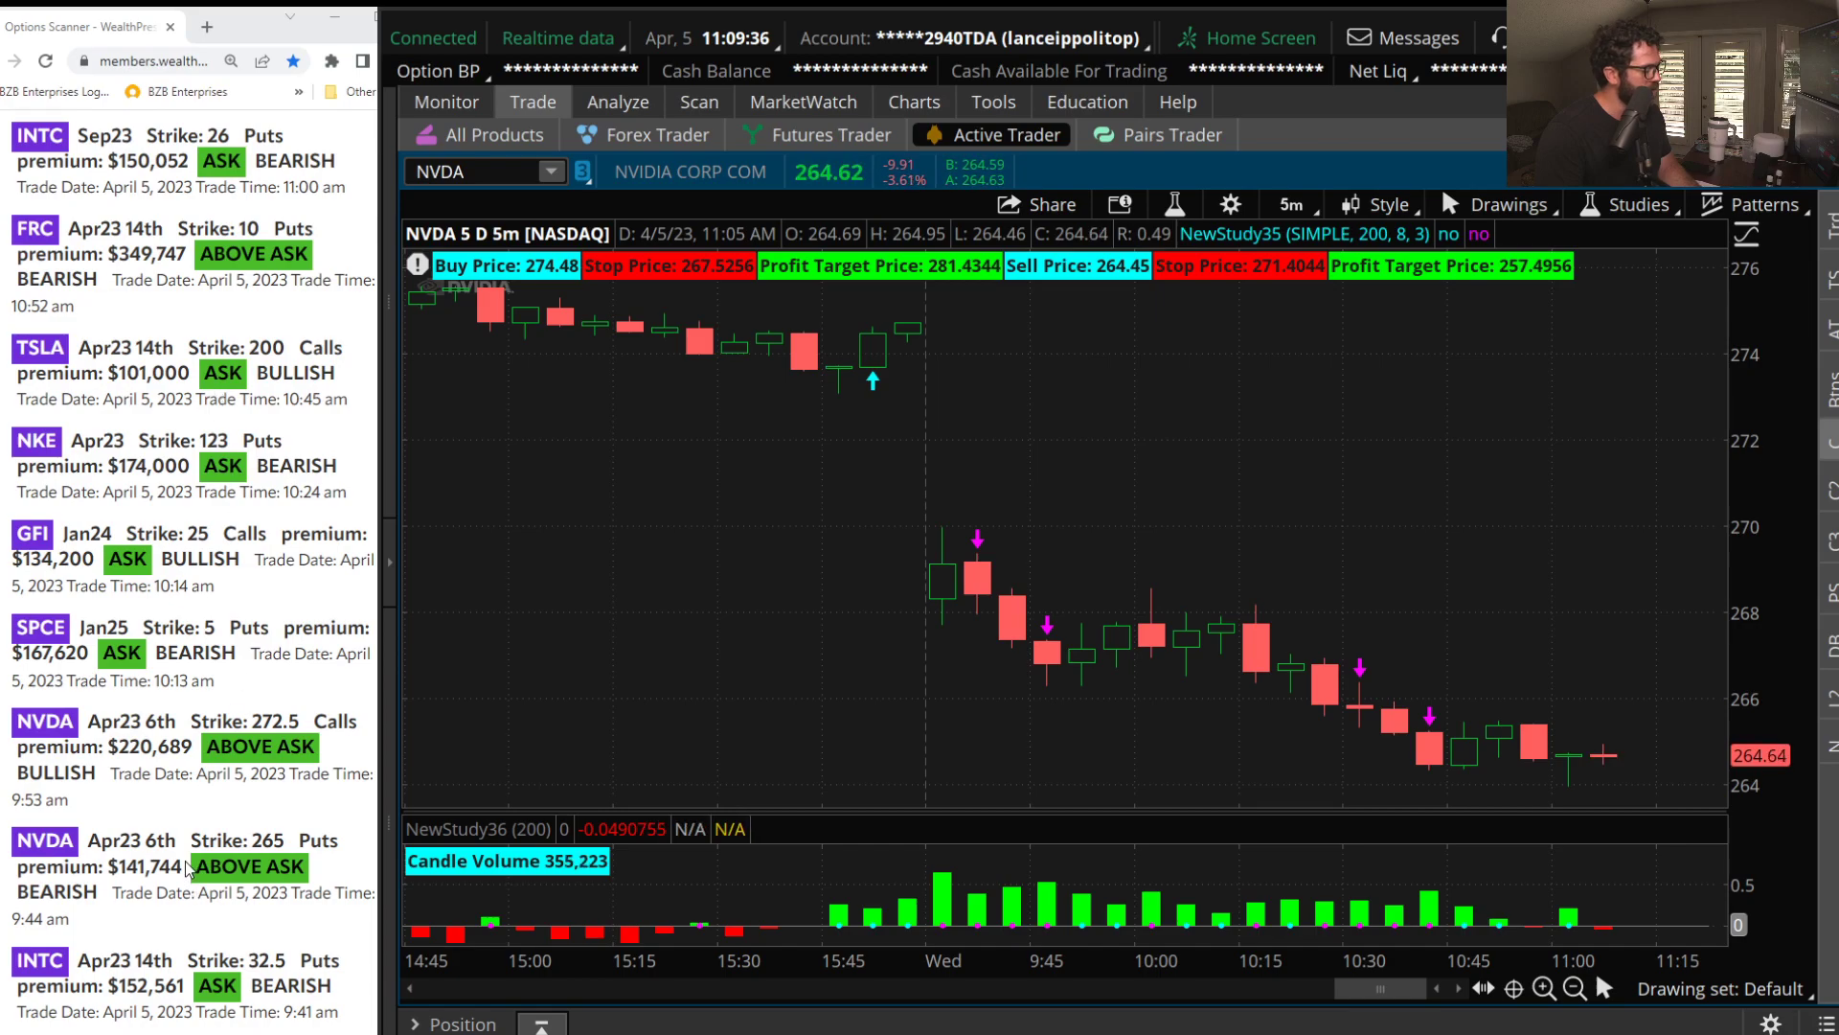
{"action": "scroll", "coordinate": [241, 697], "scroll_direction": "down", "scroll_amount": 4}
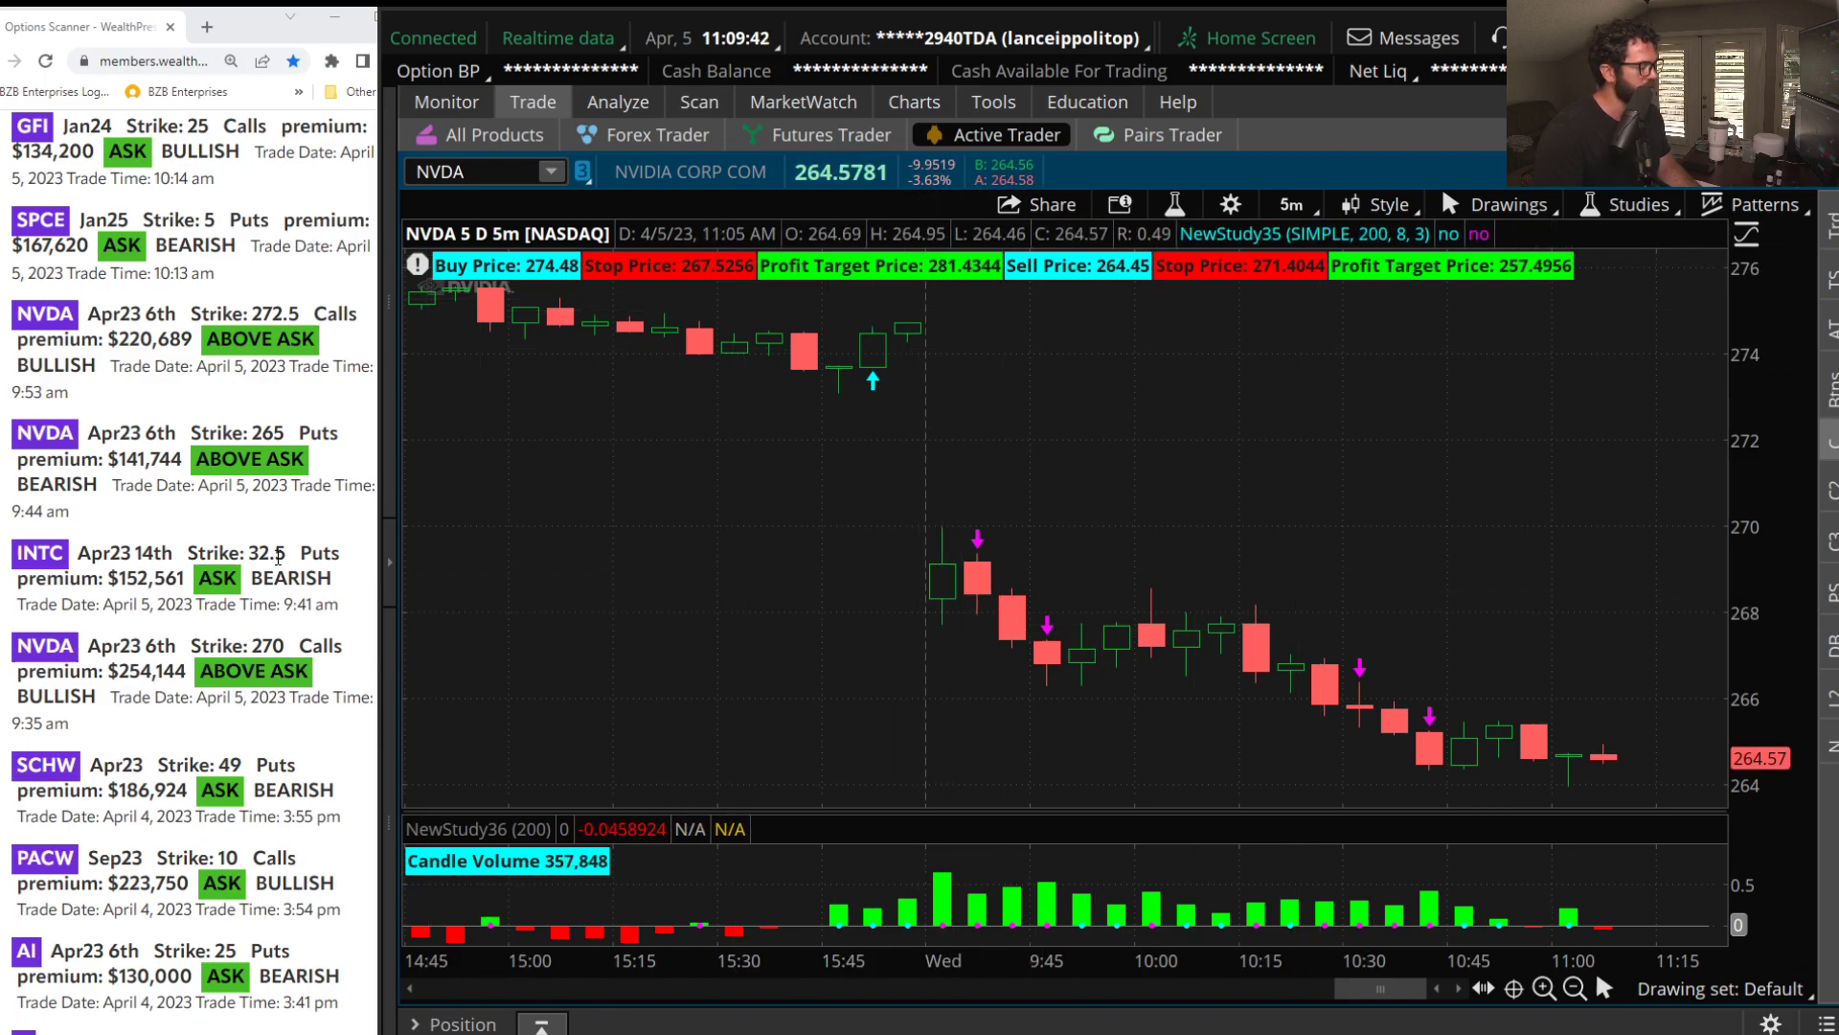
{"action": "left_click", "coordinate": [478, 177]}
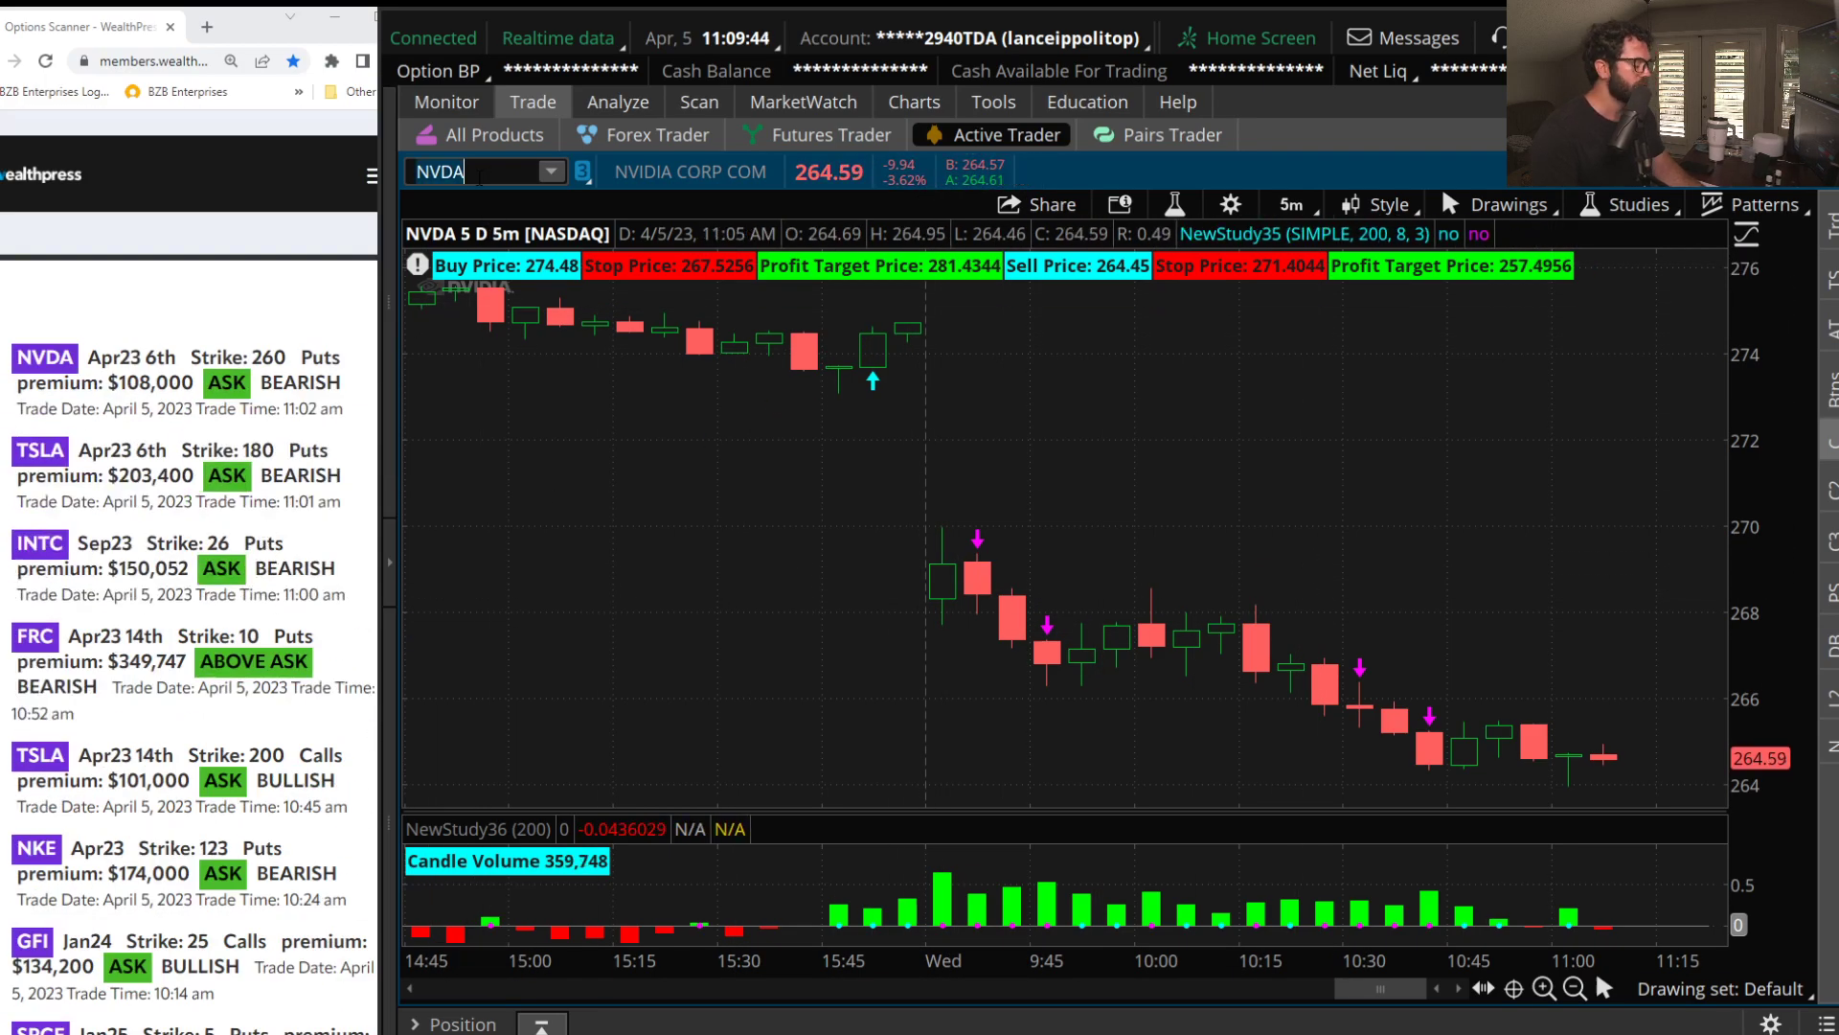
{"action": "type", "text": "SPC"}
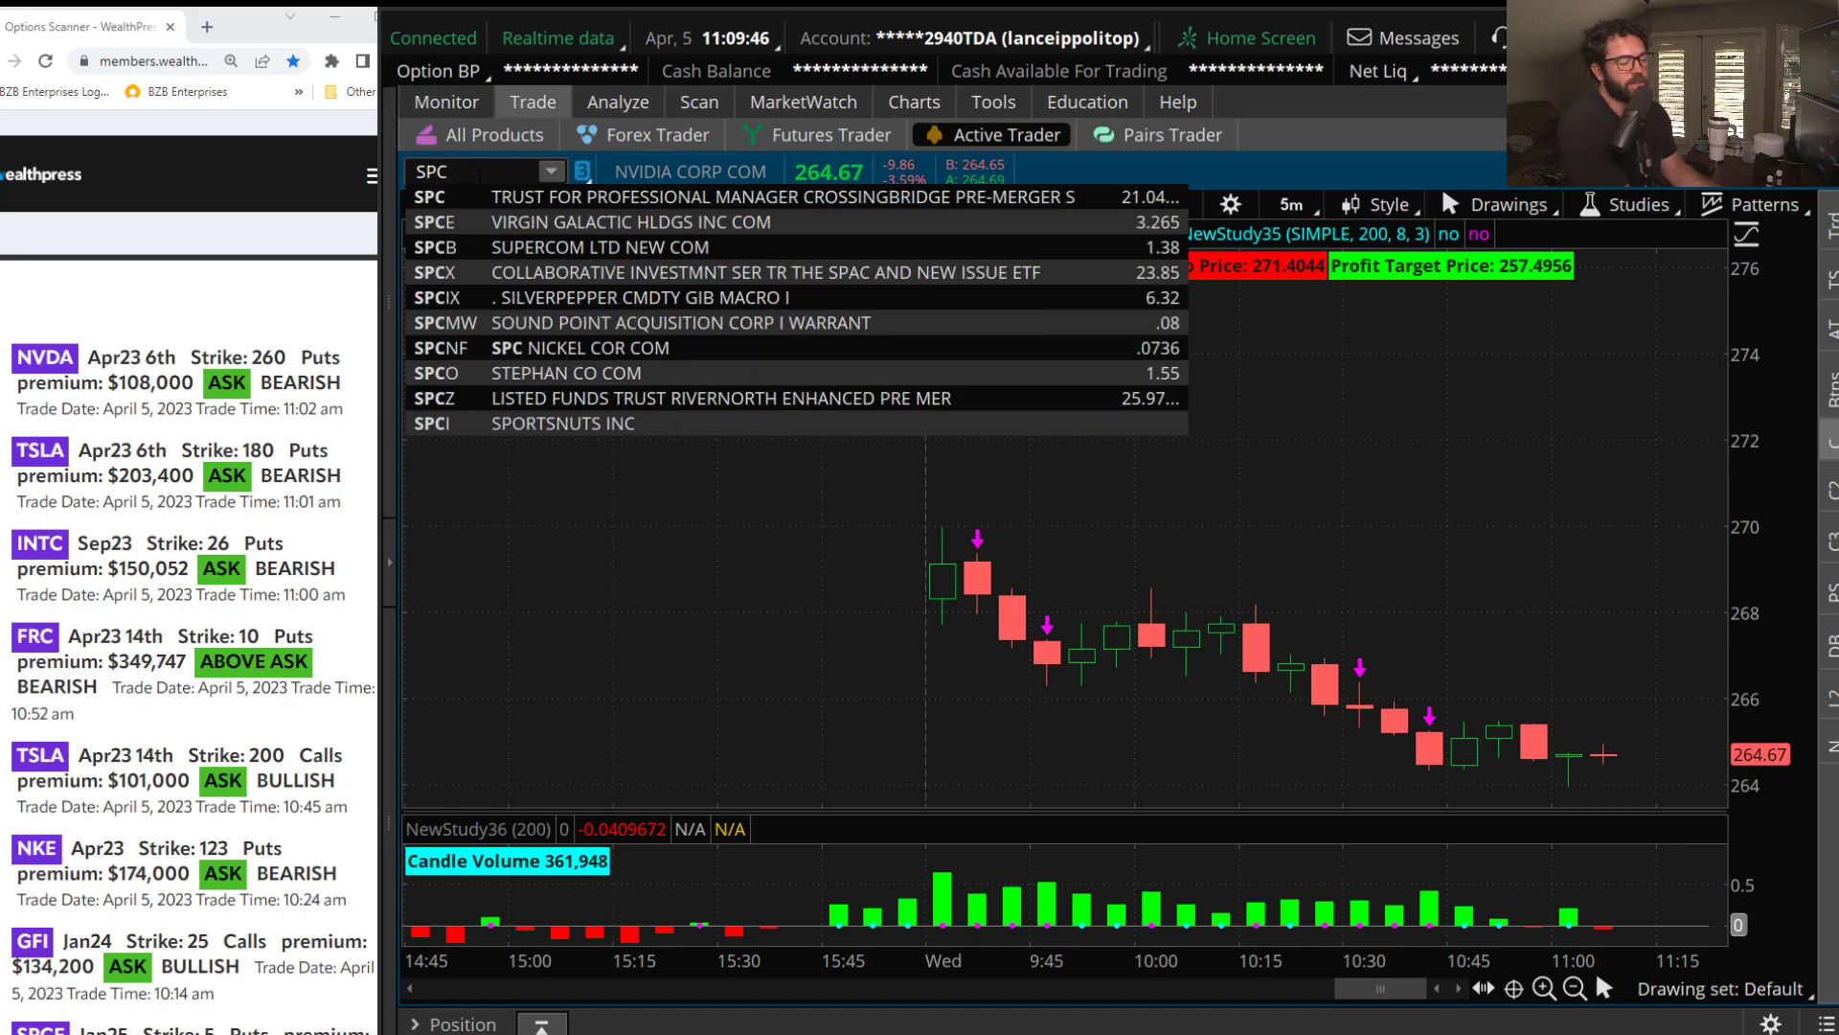
{"action": "type", "text": "E"}
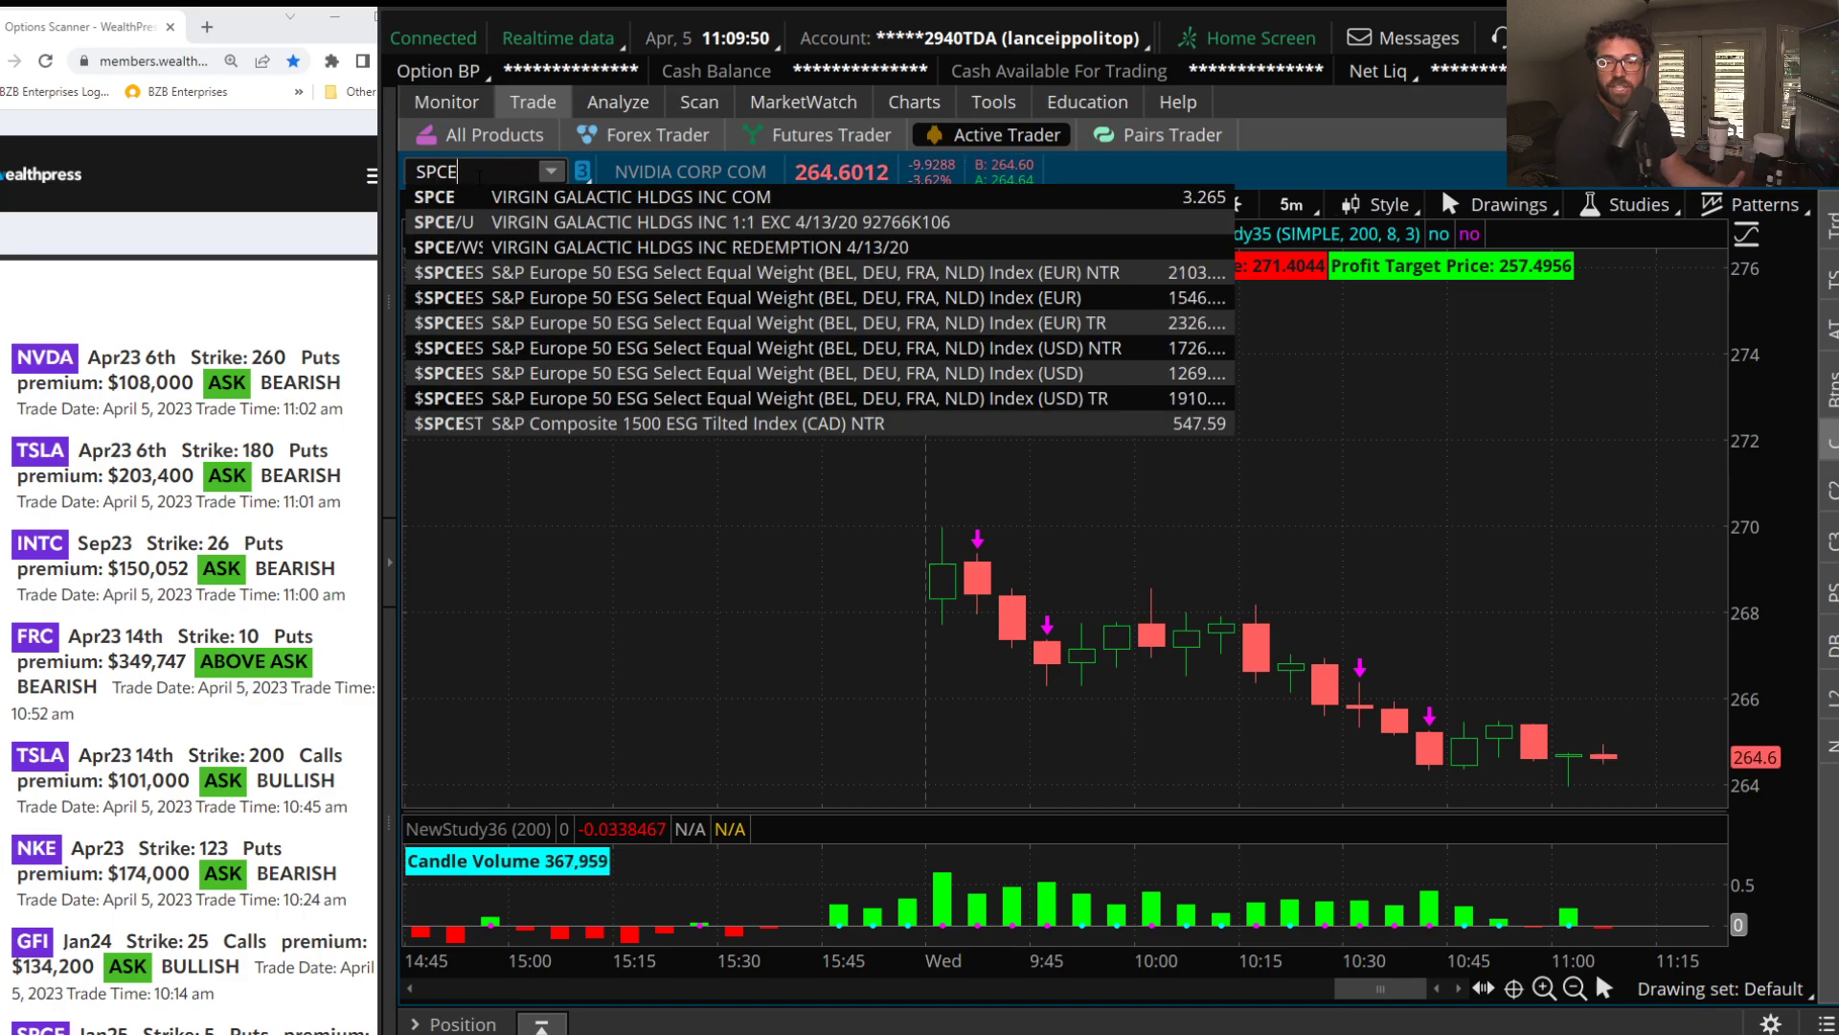
Load SPCE on 1 Y : 1D bars and zoom out to show the full year.
{"action": "key", "text": "Return"}
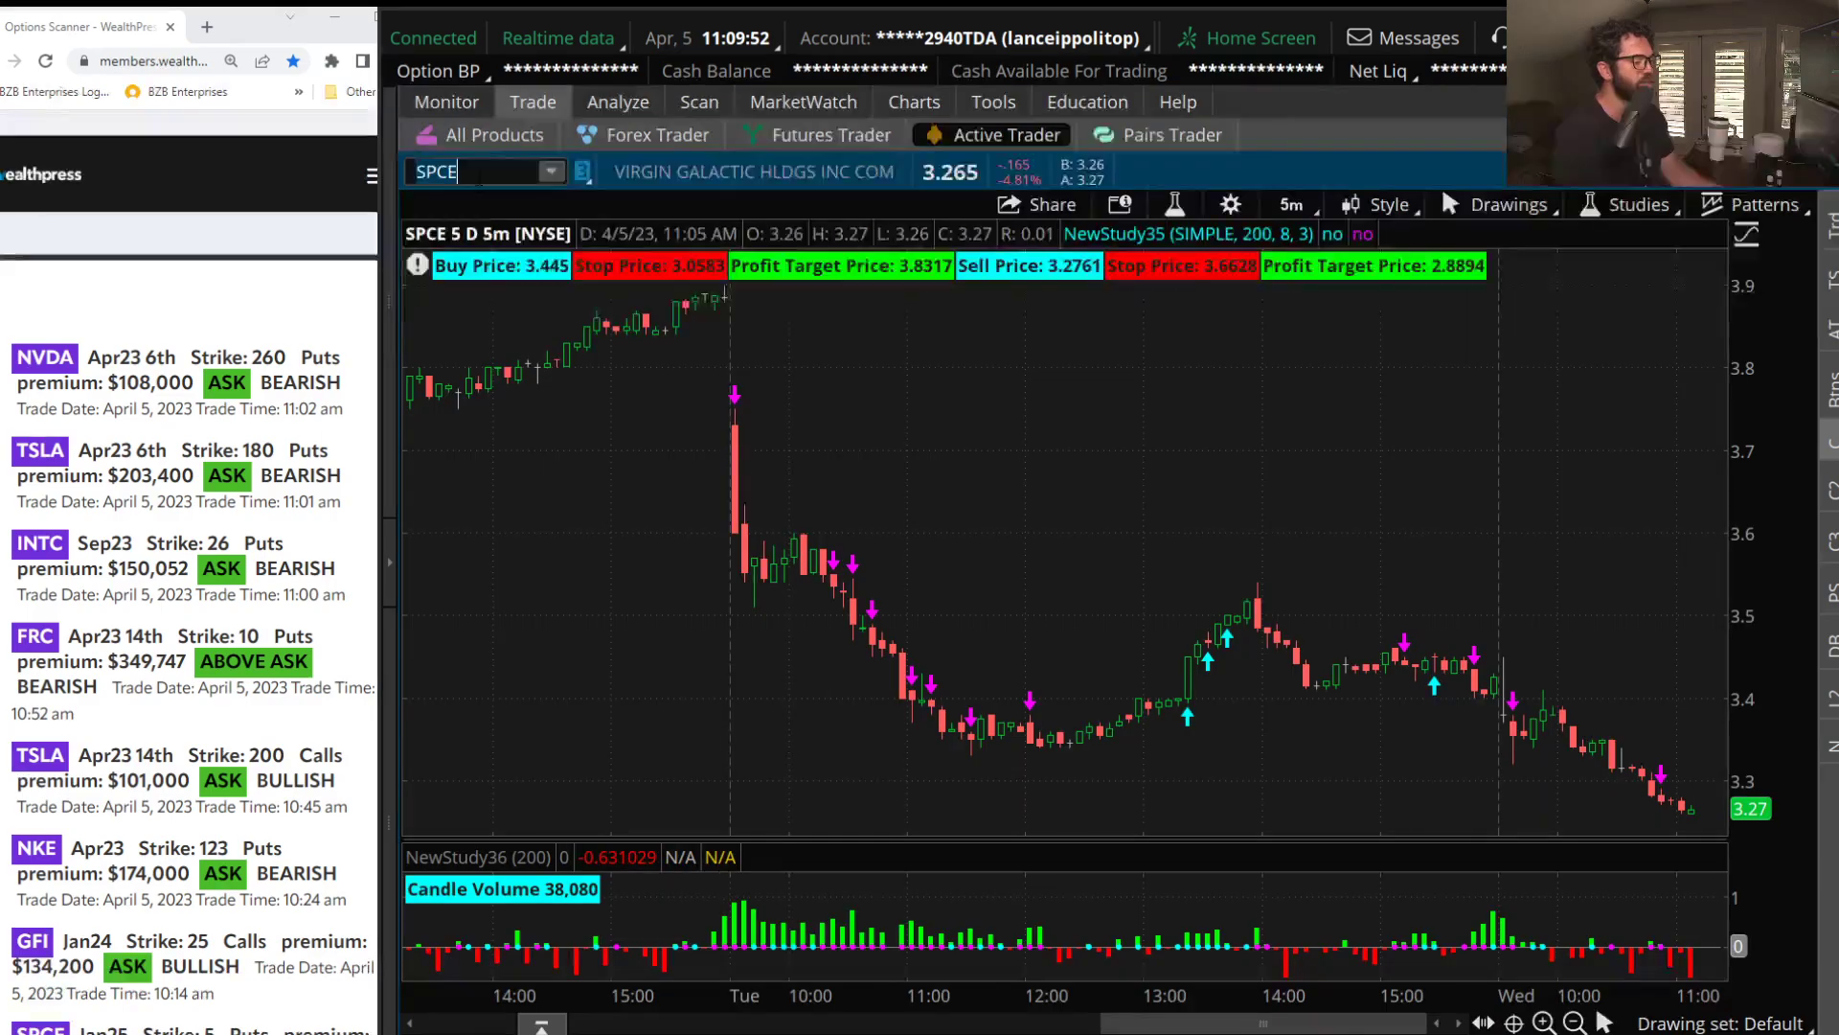
{"action": "left_click", "coordinate": [1292, 204]}
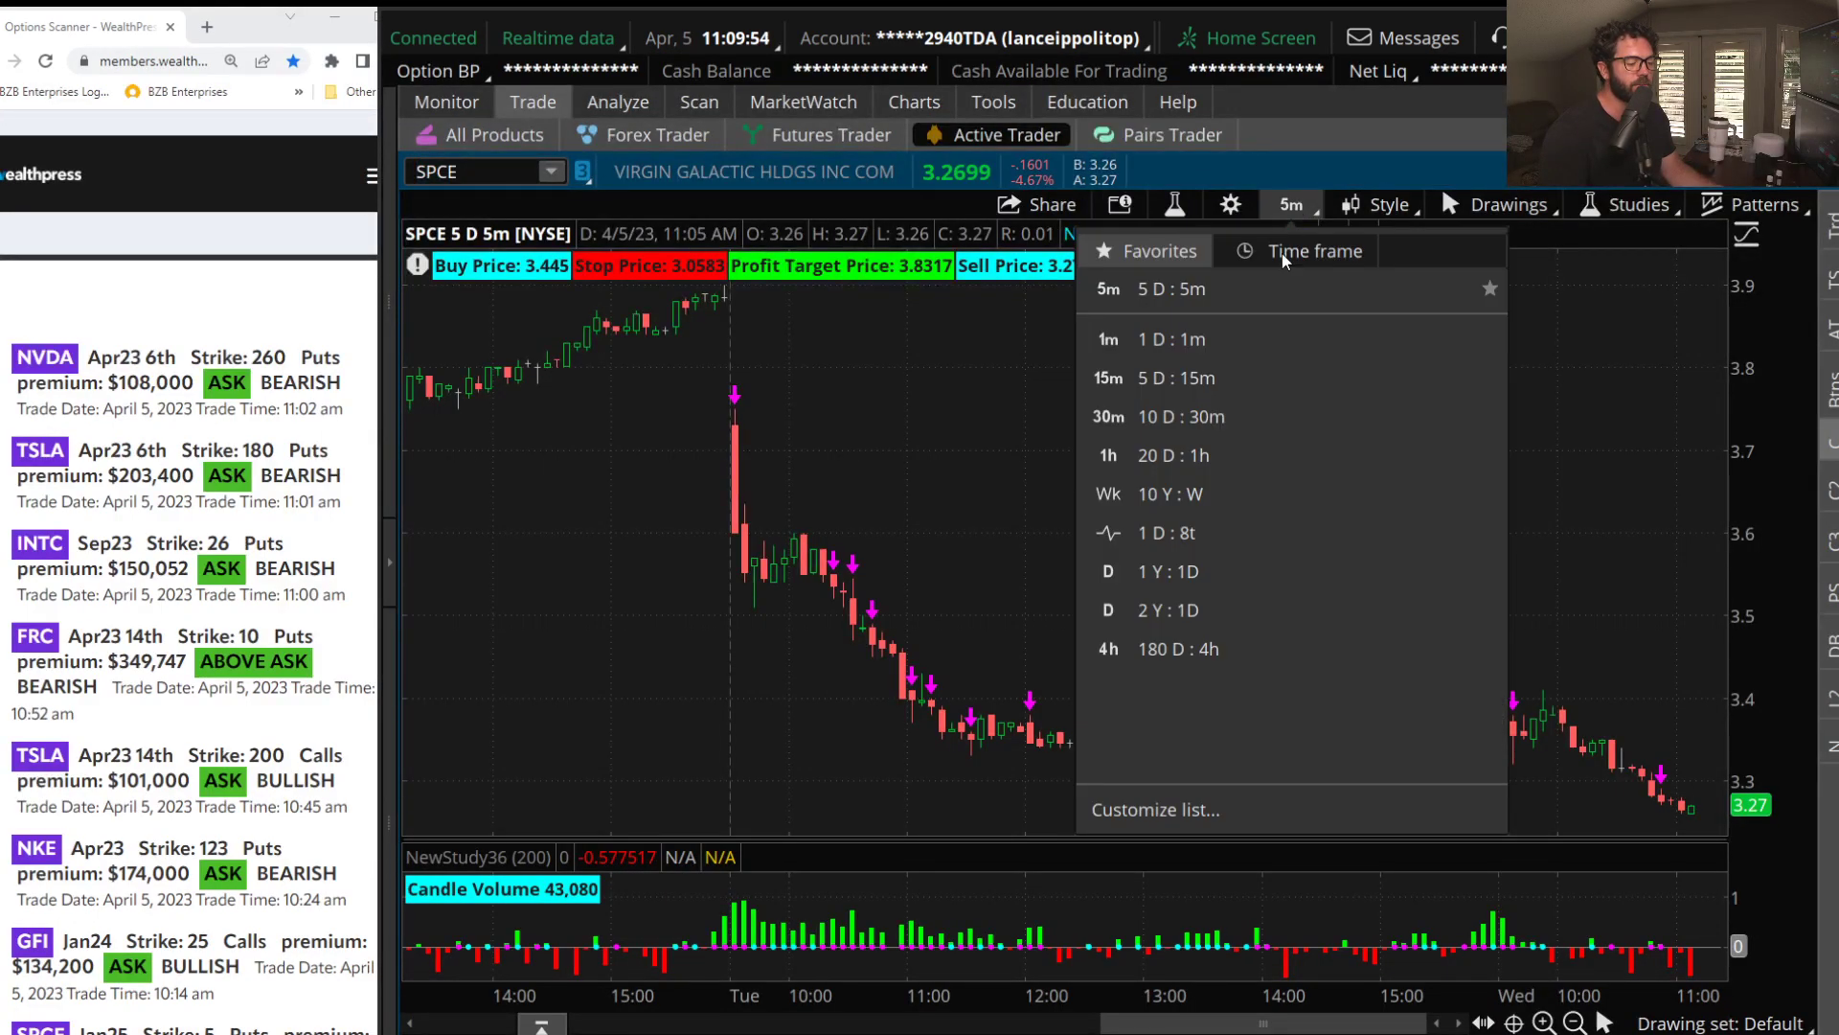
{"action": "left_click", "coordinate": [1224, 460]}
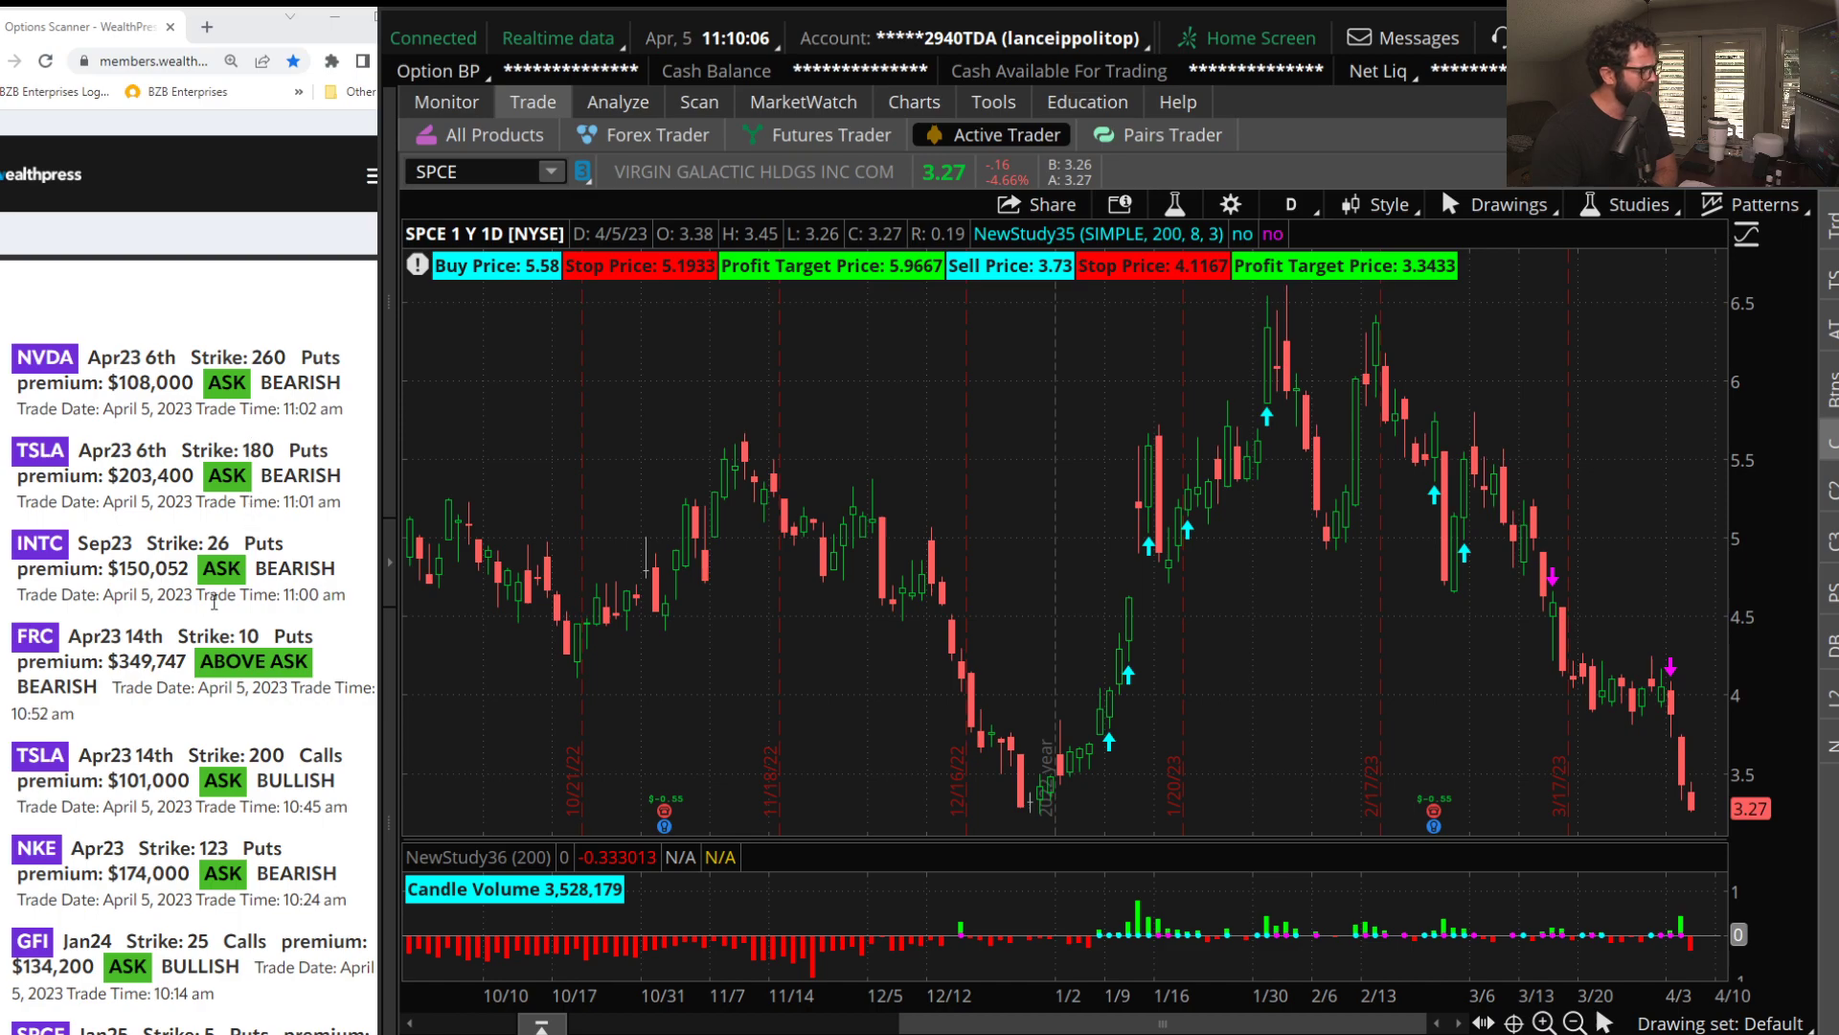
{"action": "left_click", "coordinate": [165, 632]}
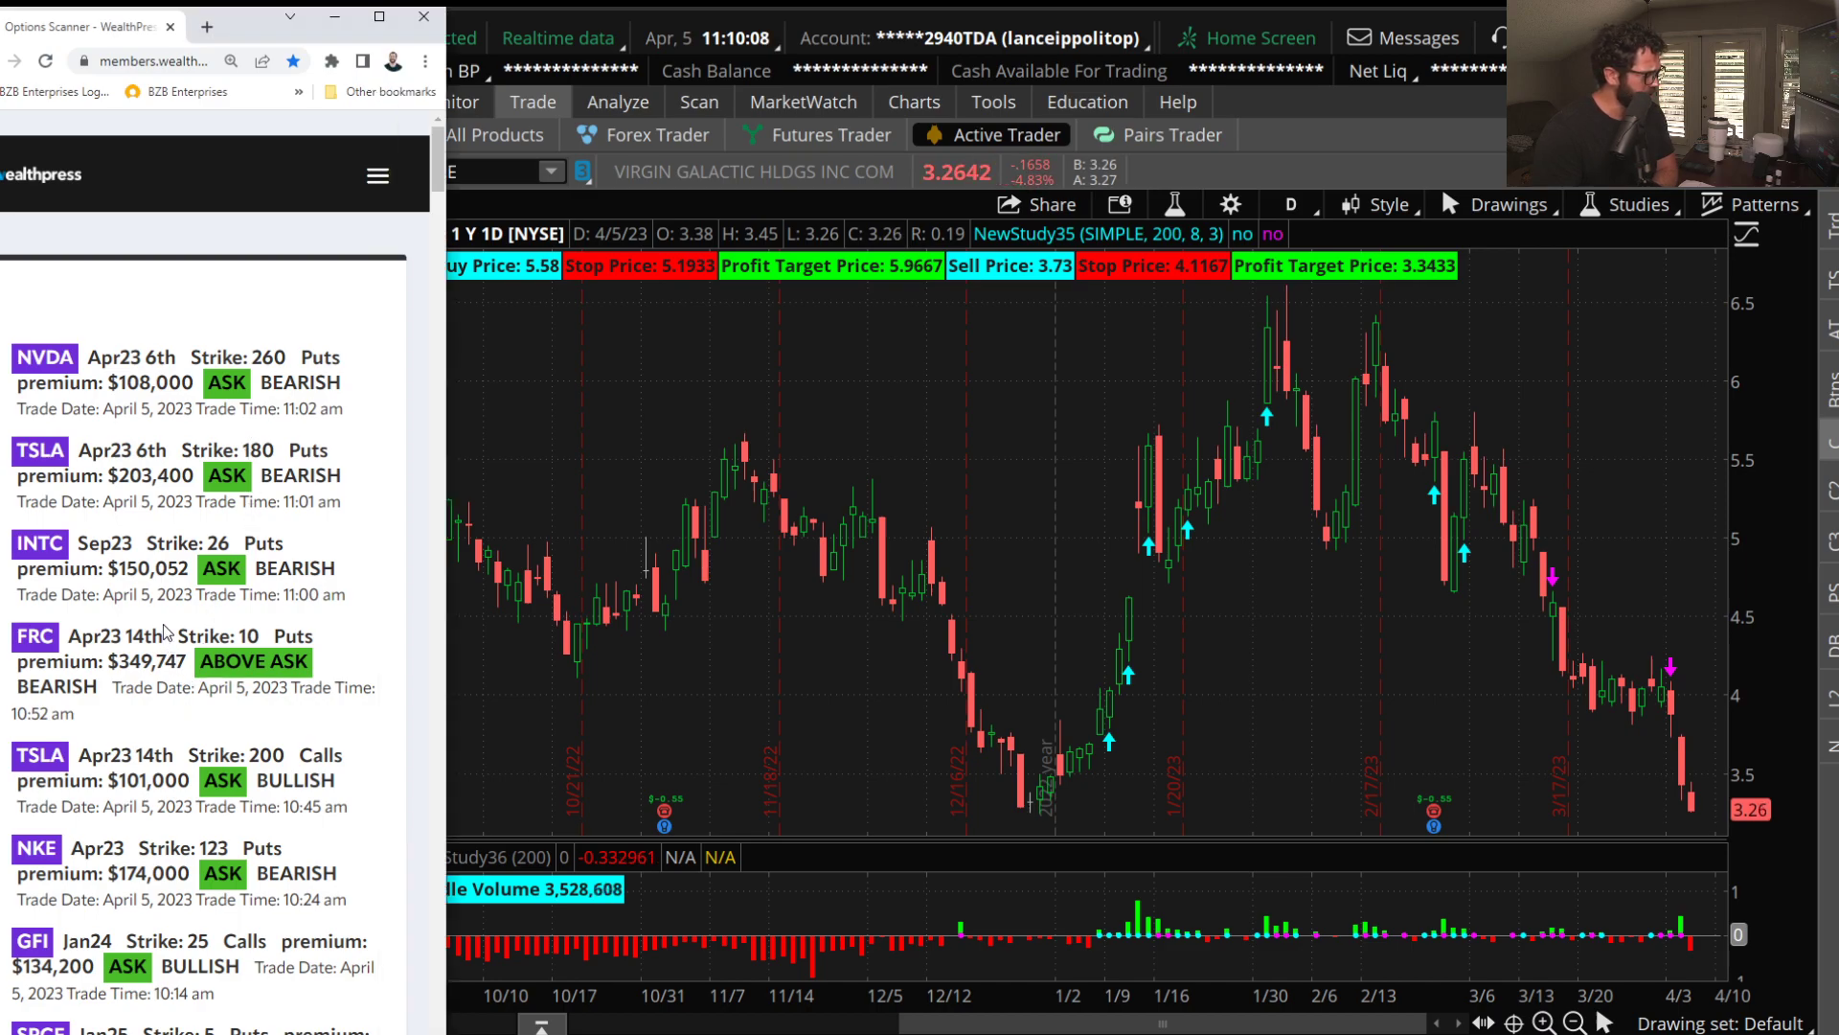
{"action": "scroll", "coordinate": [165, 632], "scroll_direction": "down", "scroll_amount": 4}
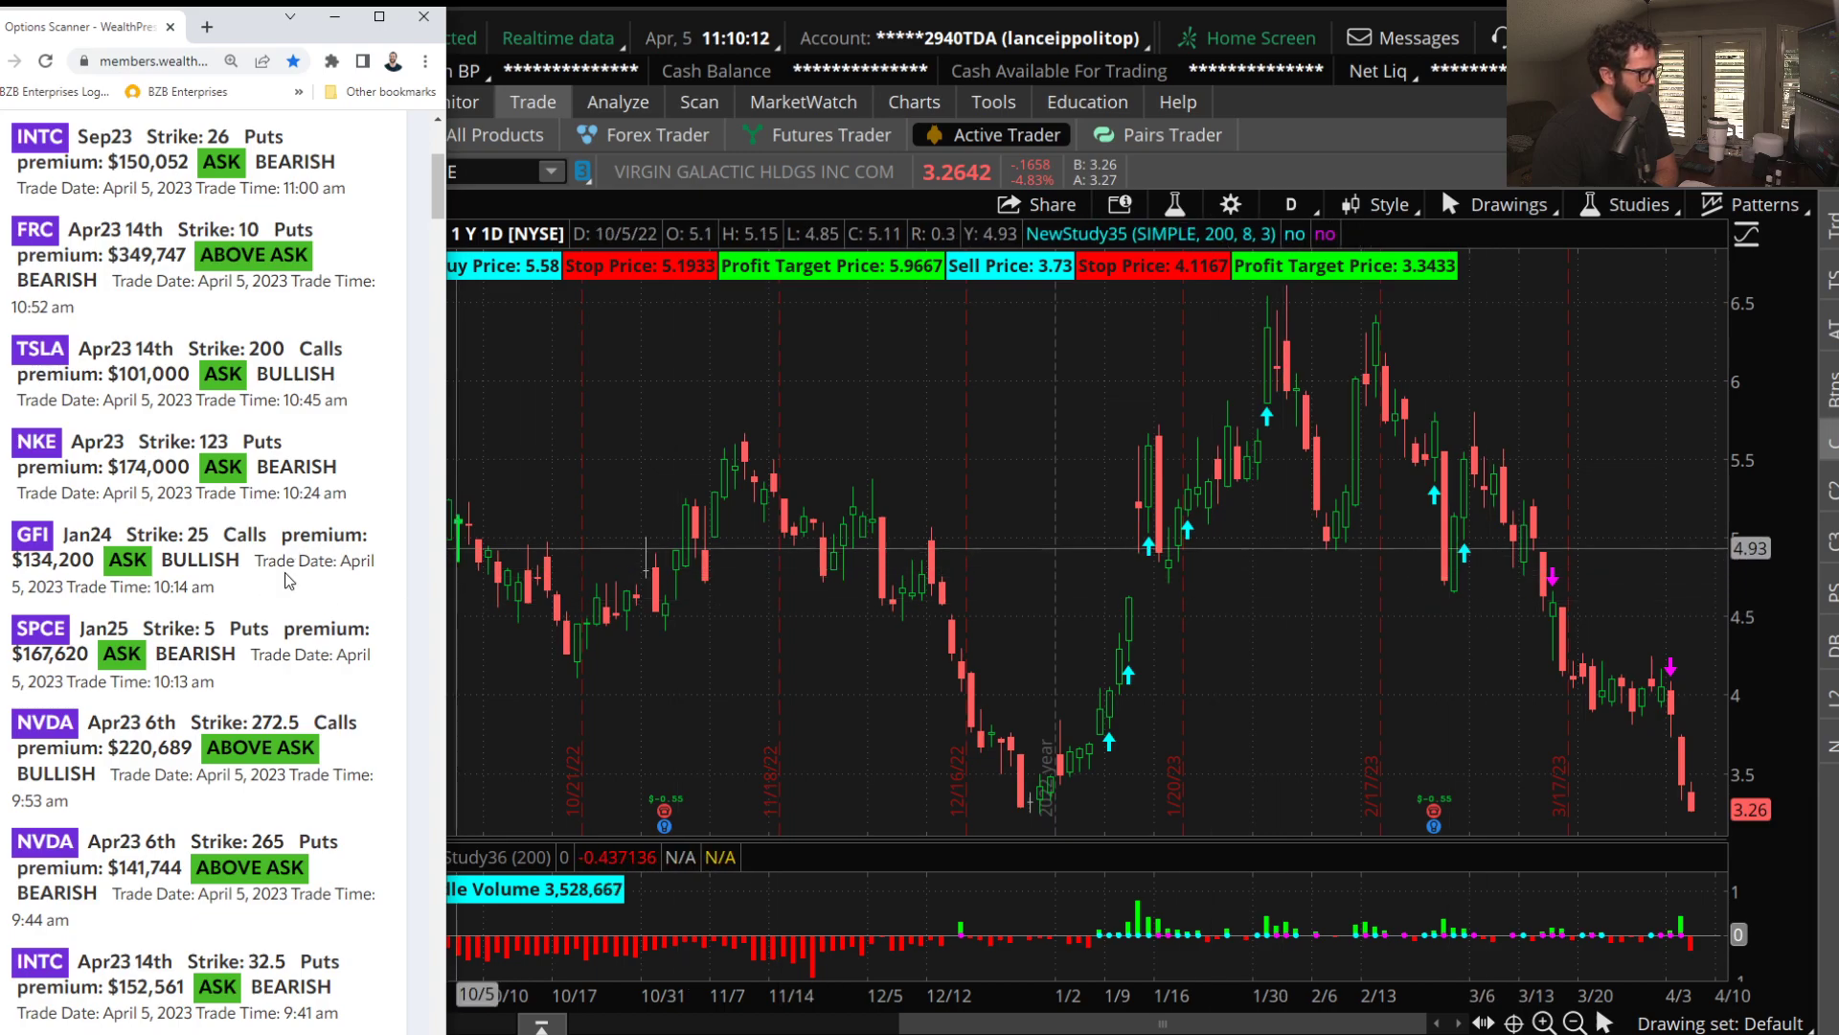
{"action": "scroll", "coordinate": [246, 635], "scroll_direction": "up", "scroll_amount": 5}
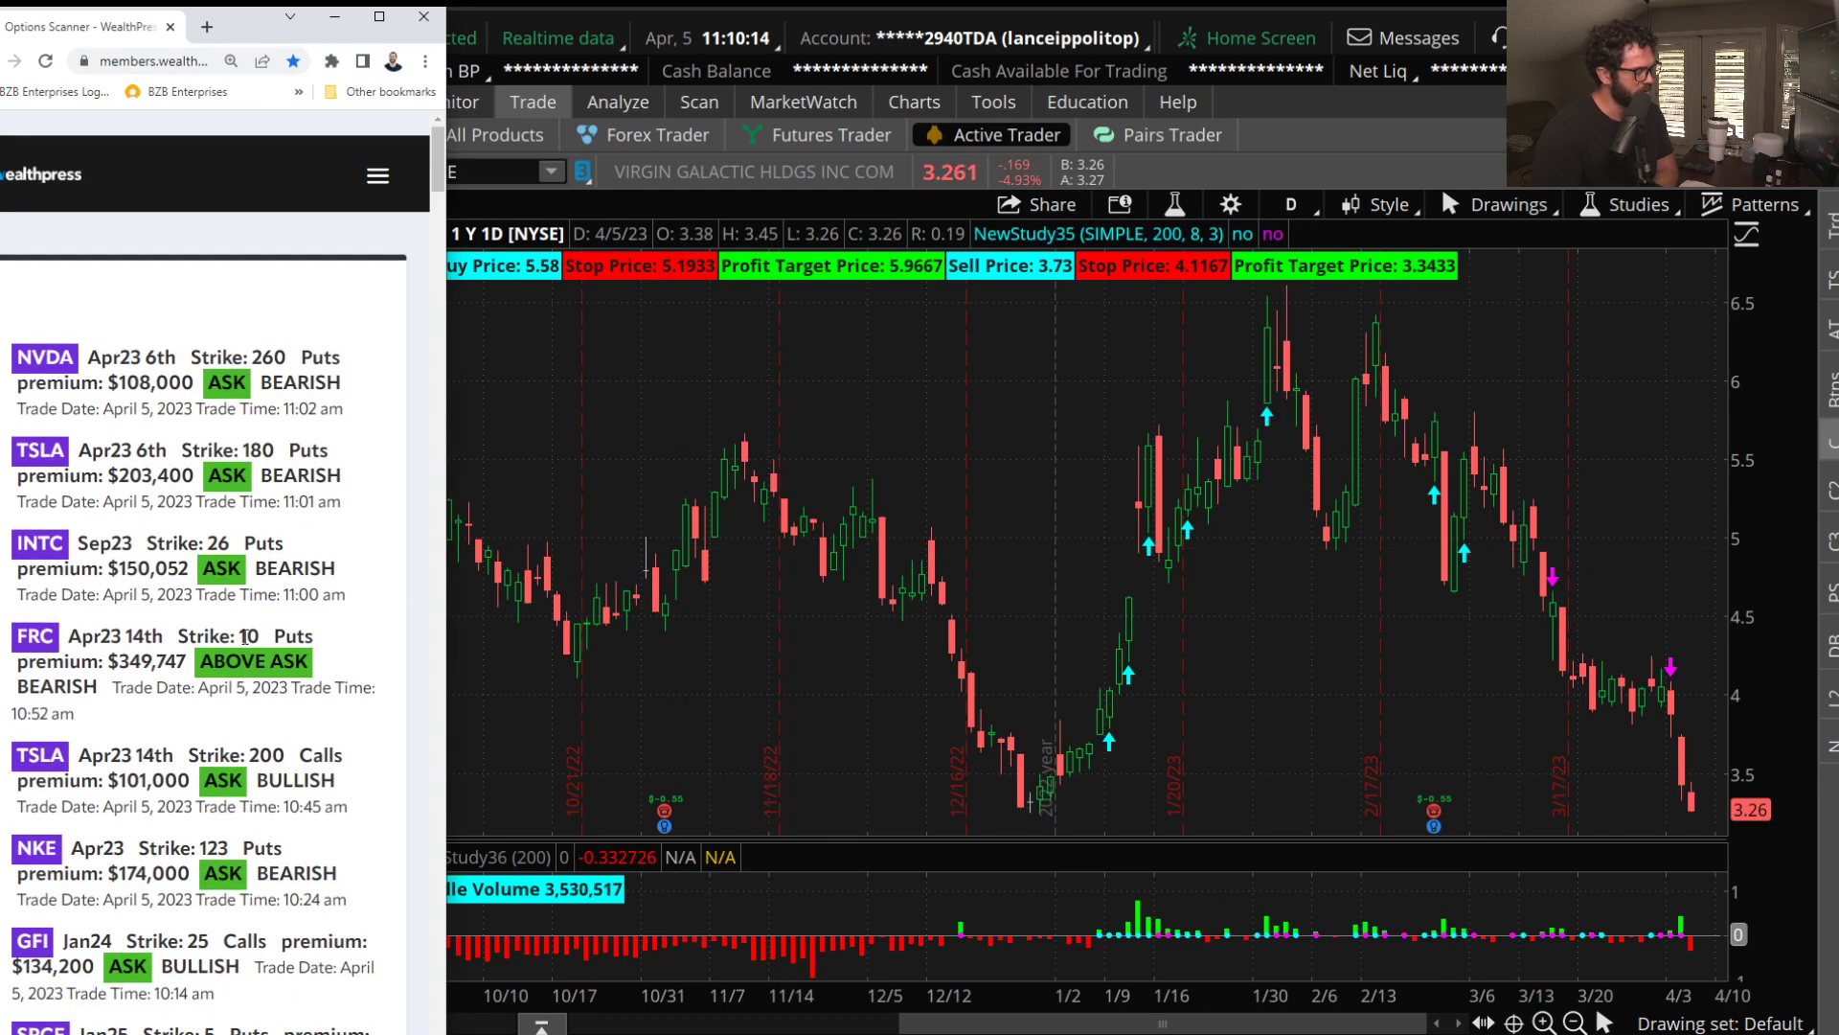
{"action": "scroll", "coordinate": [247, 636], "scroll_direction": "down", "scroll_amount": 4}
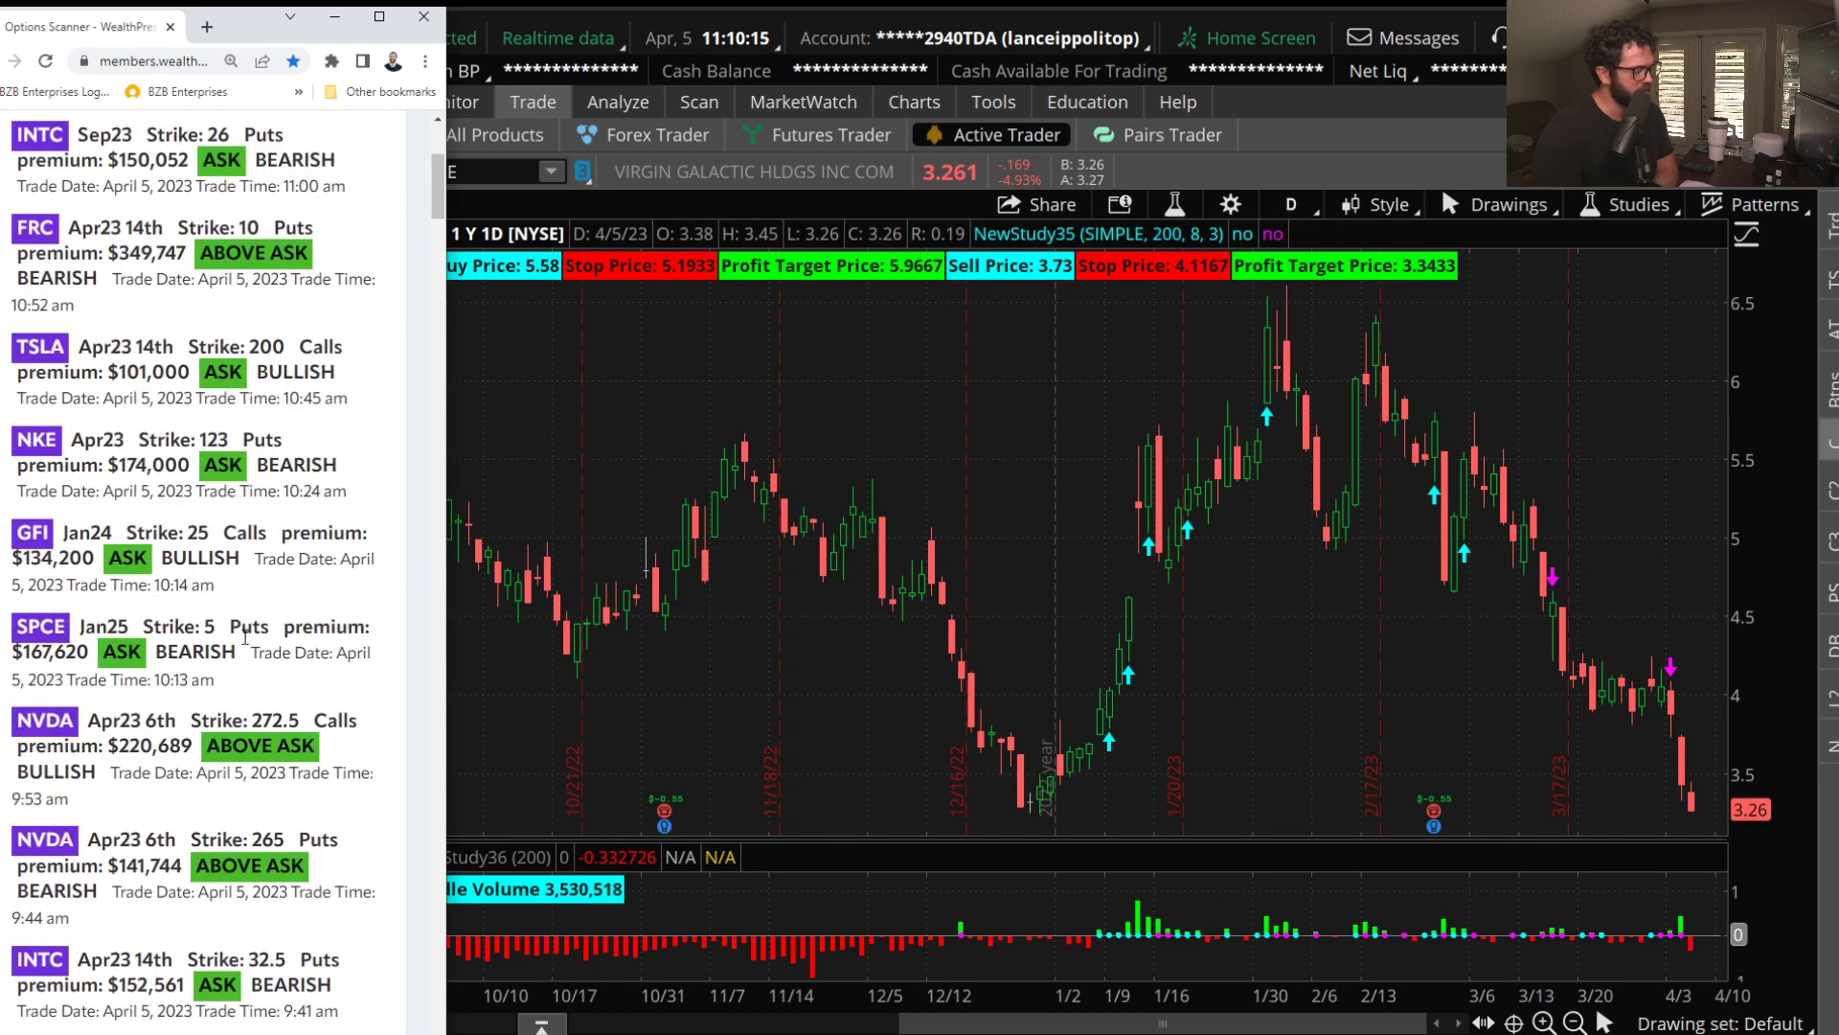
{"action": "left_click", "coordinate": [1586, 1023]}
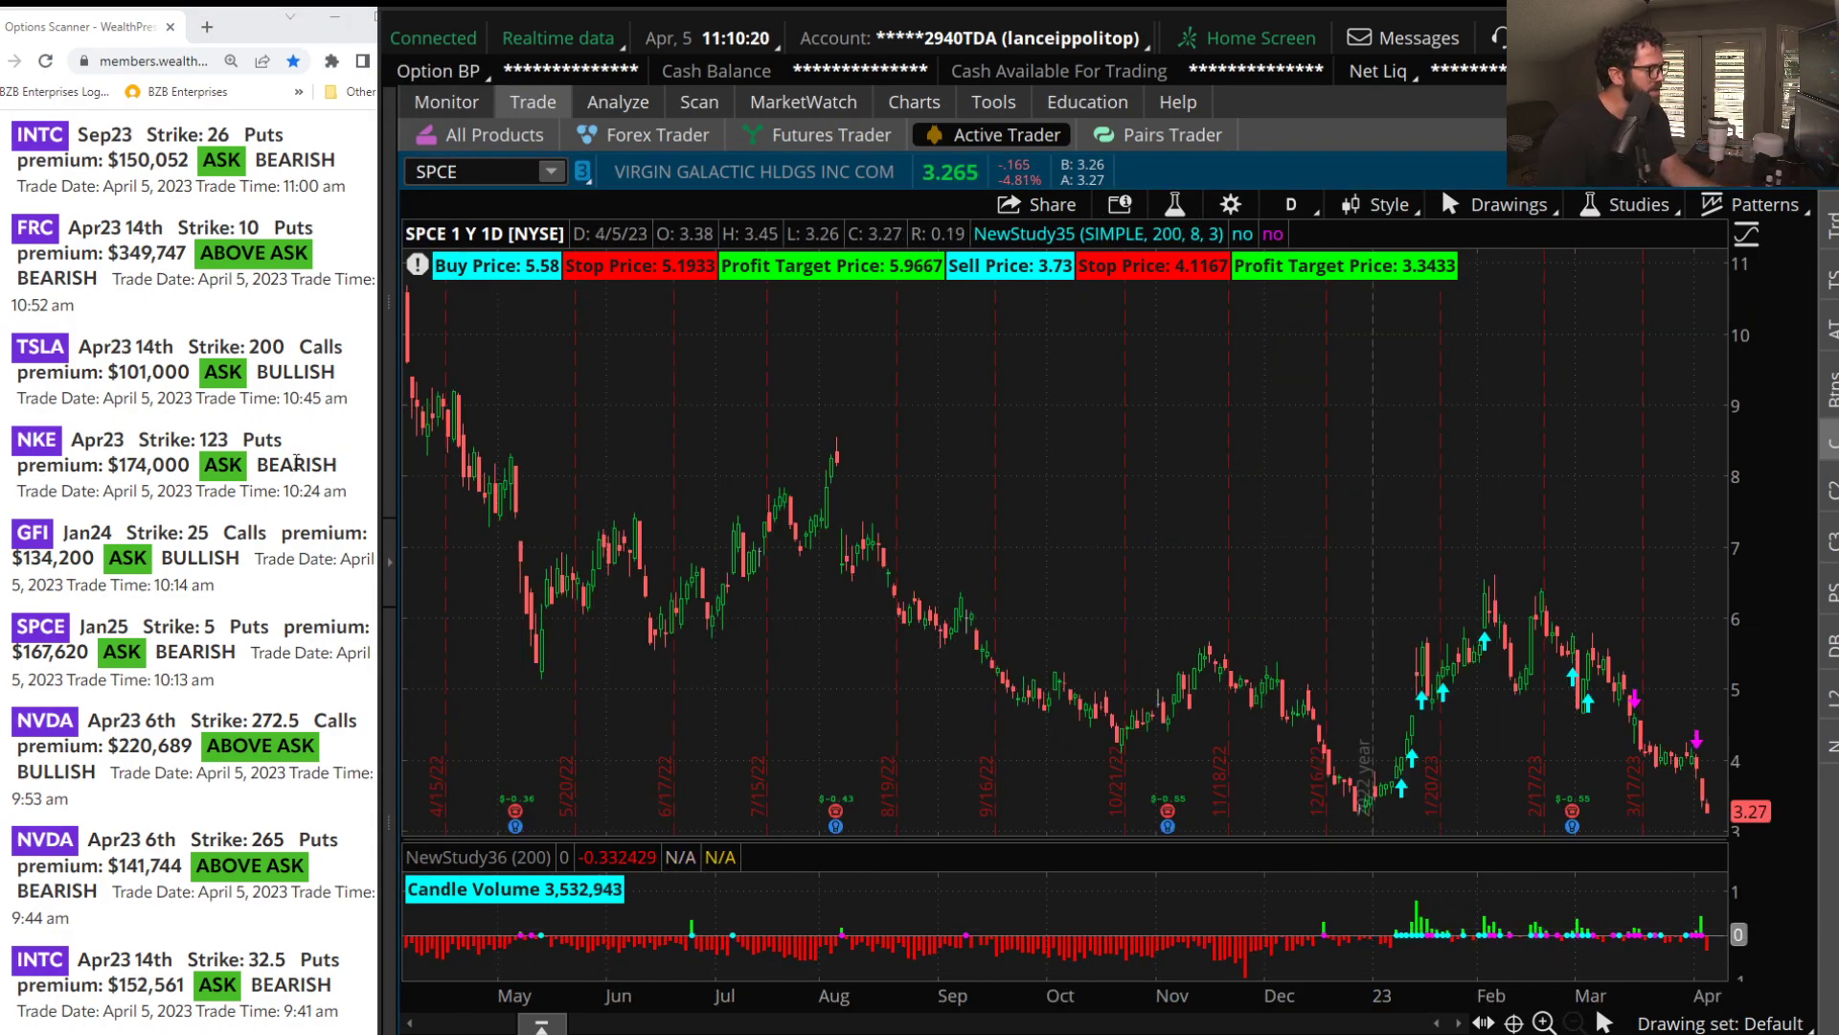
Chart GFI on the 1-year daily view, then replace it with AU.
{"action": "type", "text": "GFI"}
{"action": "key", "text": "Return"}
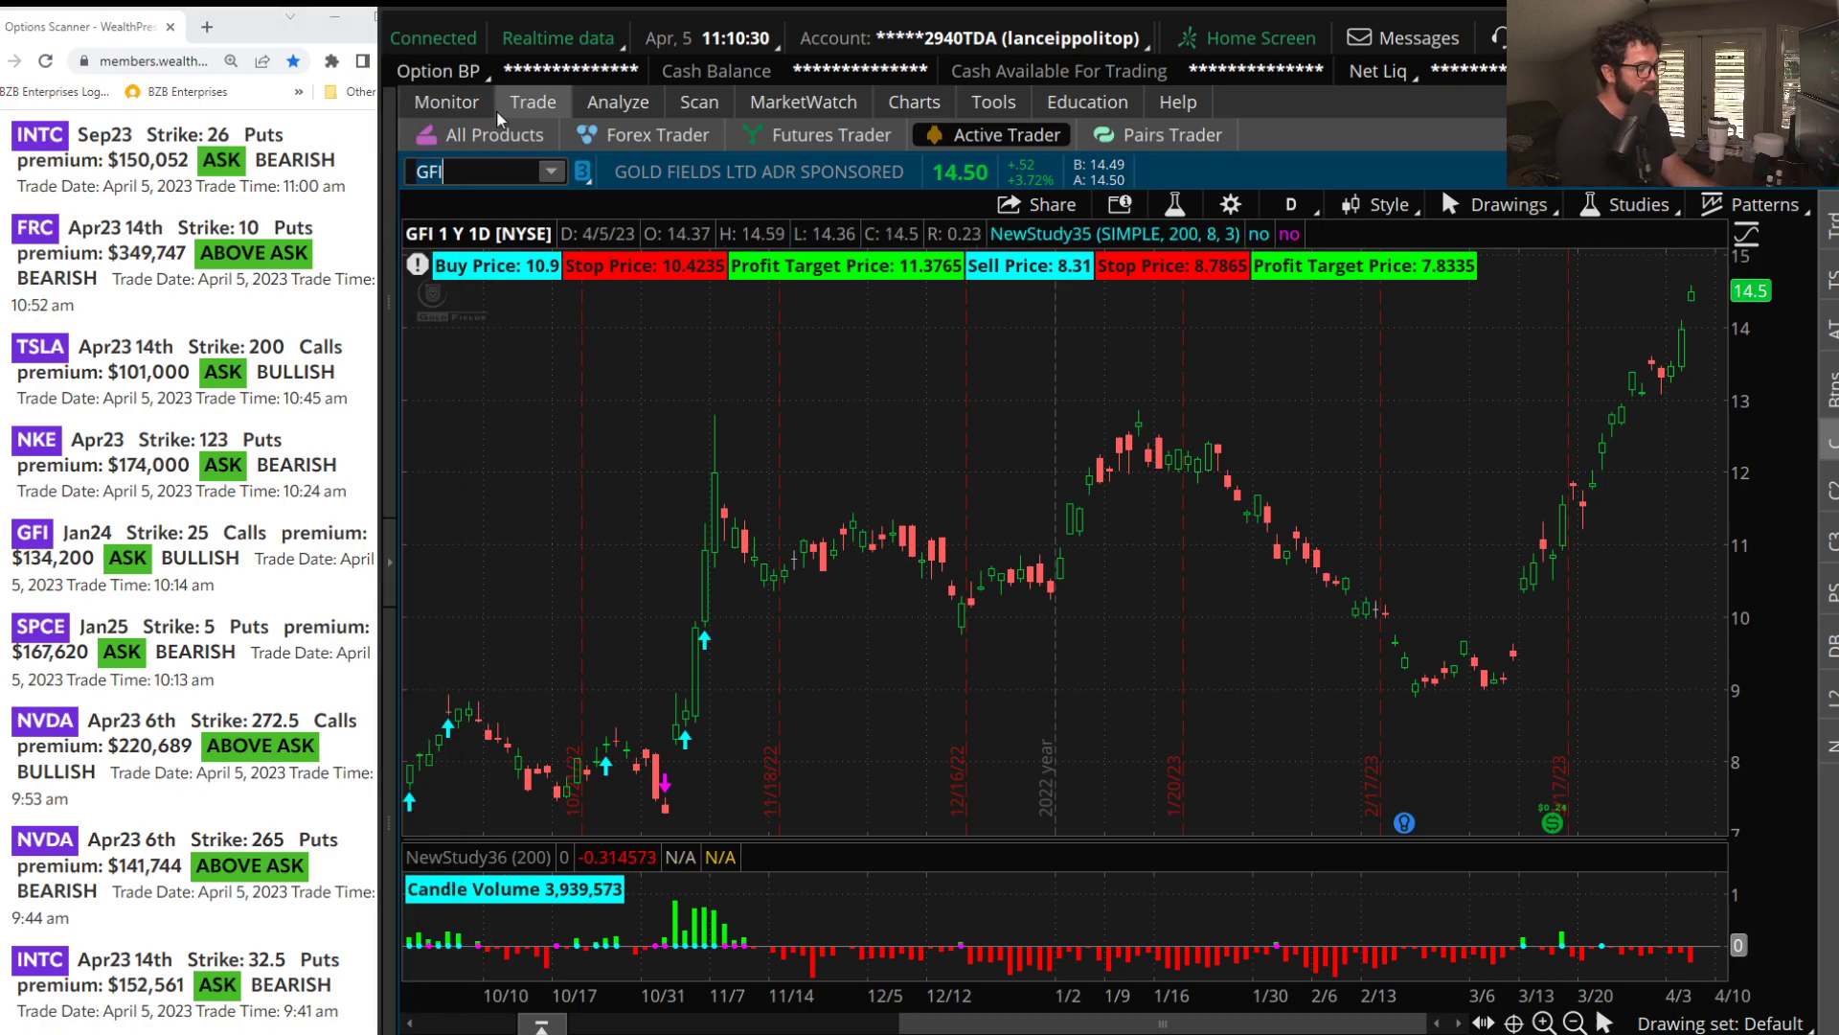
{"action": "key", "text": "BackSpace"}
{"action": "key", "text": "BackSpace"}
{"action": "key", "text": "BackSpace"}
{"action": "type", "text": "AU"}
{"action": "key", "text": "Return"}
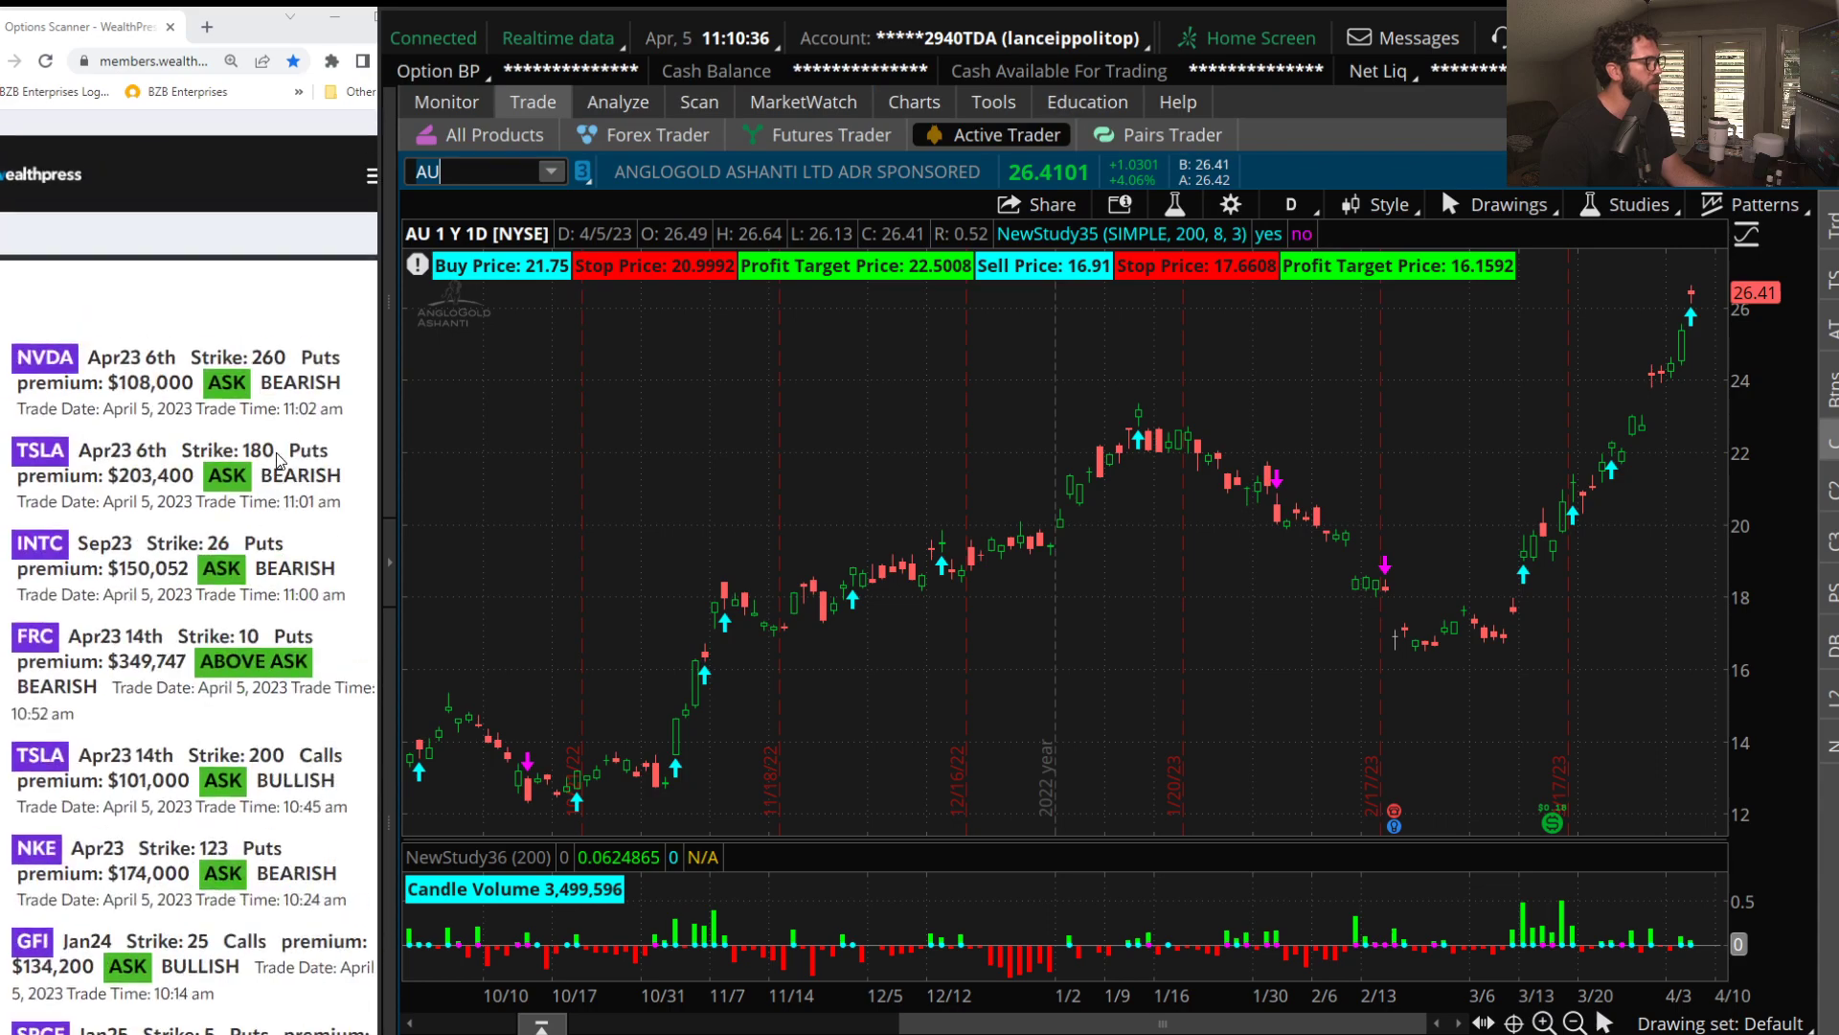
{"action": "scroll", "coordinate": [277, 459], "scroll_direction": "down", "scroll_amount": 8}
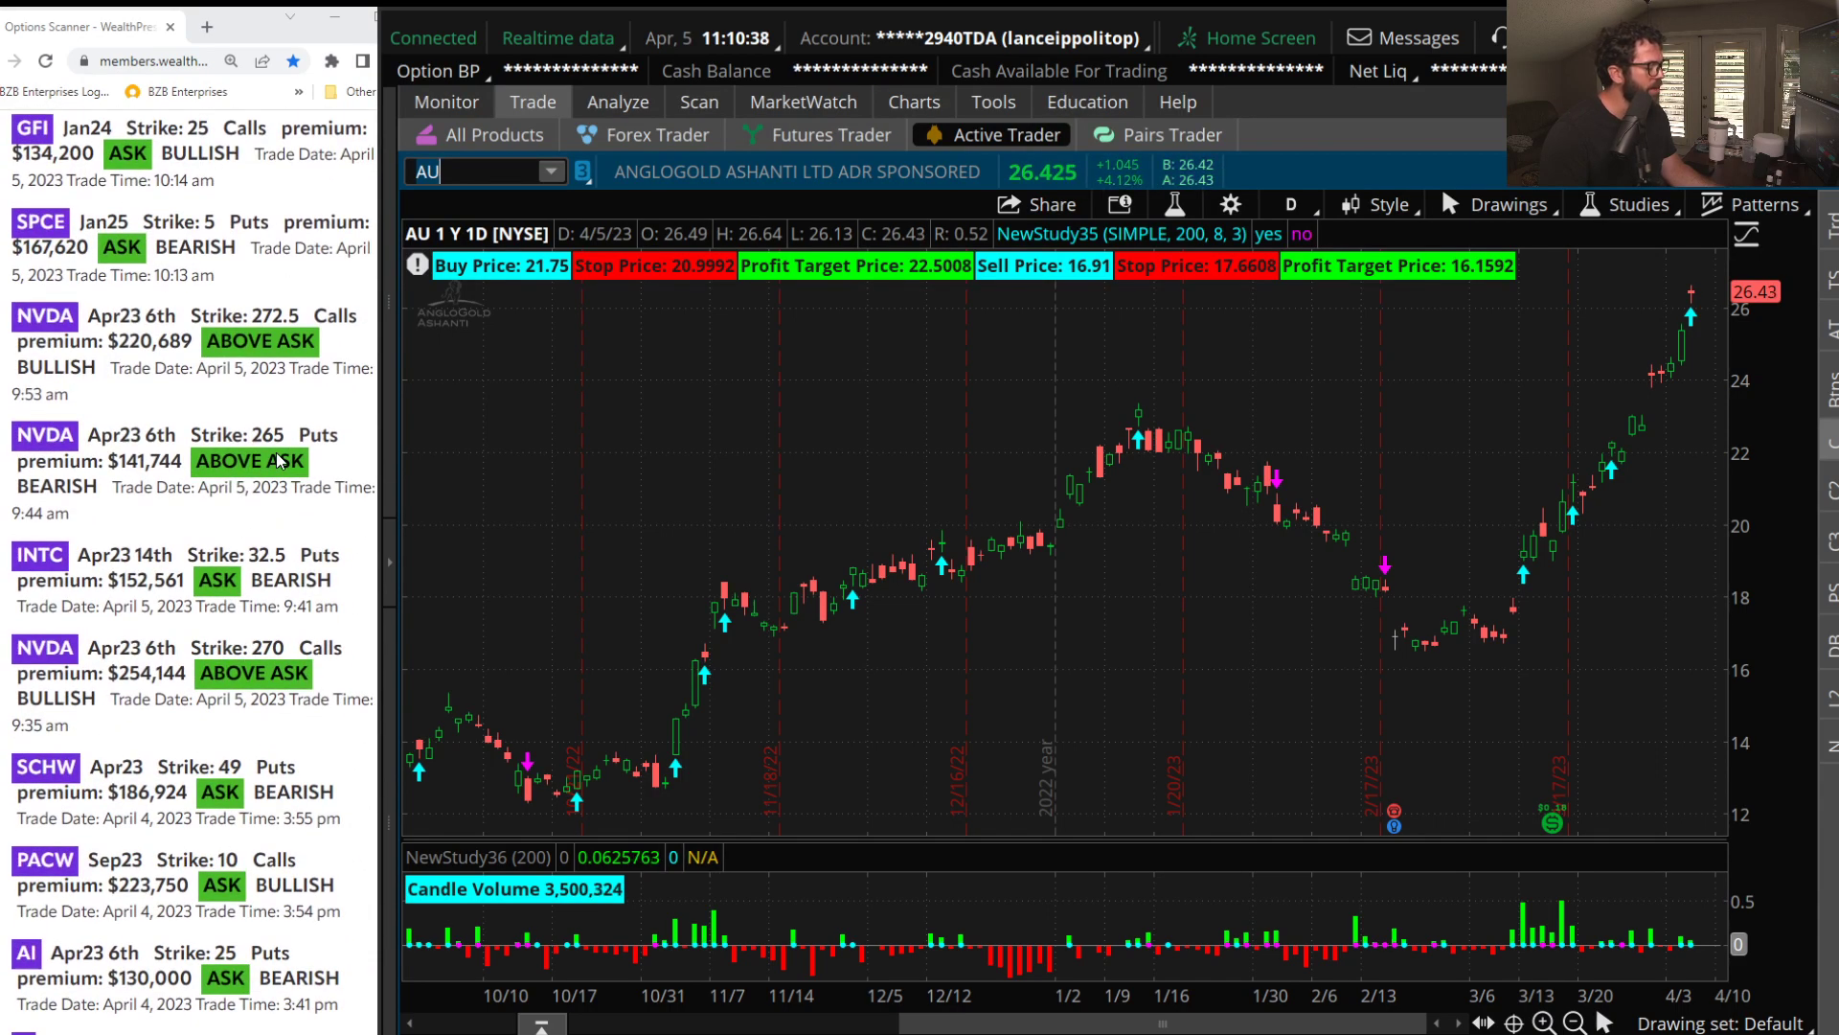
Load C3.AI (AI) on the chart and check it against the options scanner list.
{"action": "left_click", "coordinate": [503, 172]}
{"action": "type", "text": "A"}
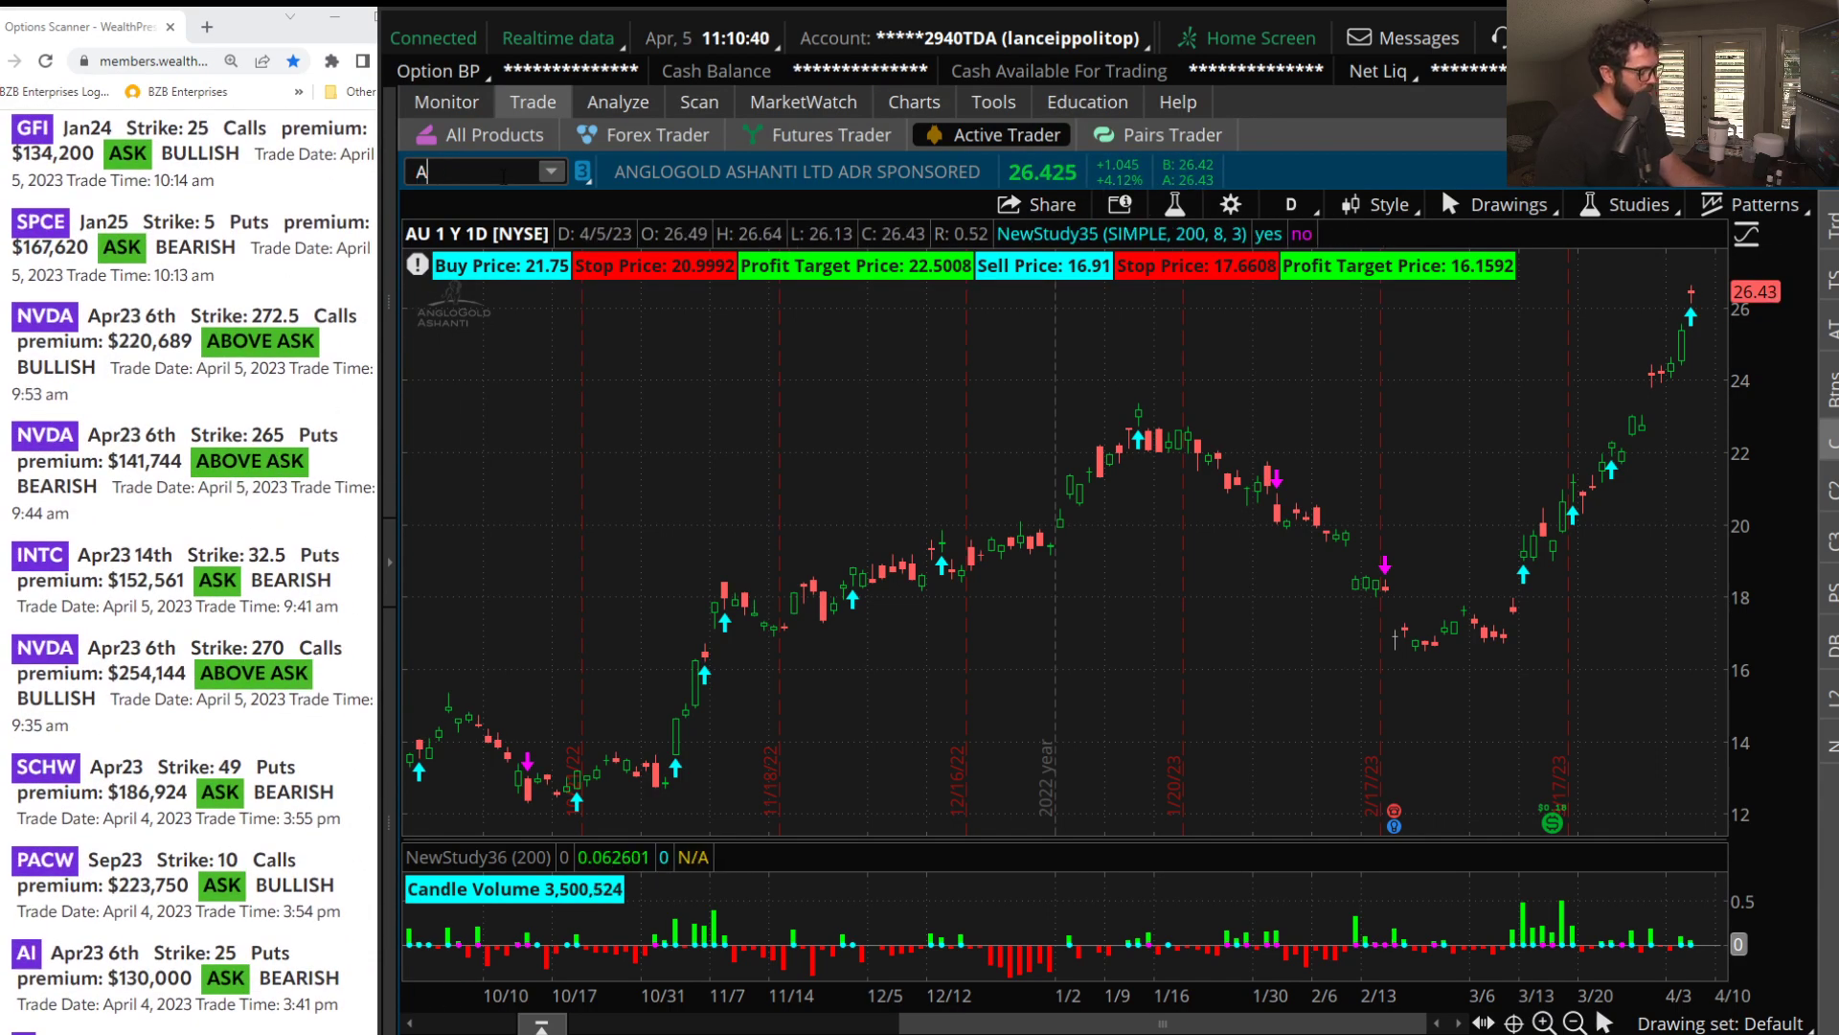
{"action": "type", "text": "I"}
{"action": "key", "text": "Return"}
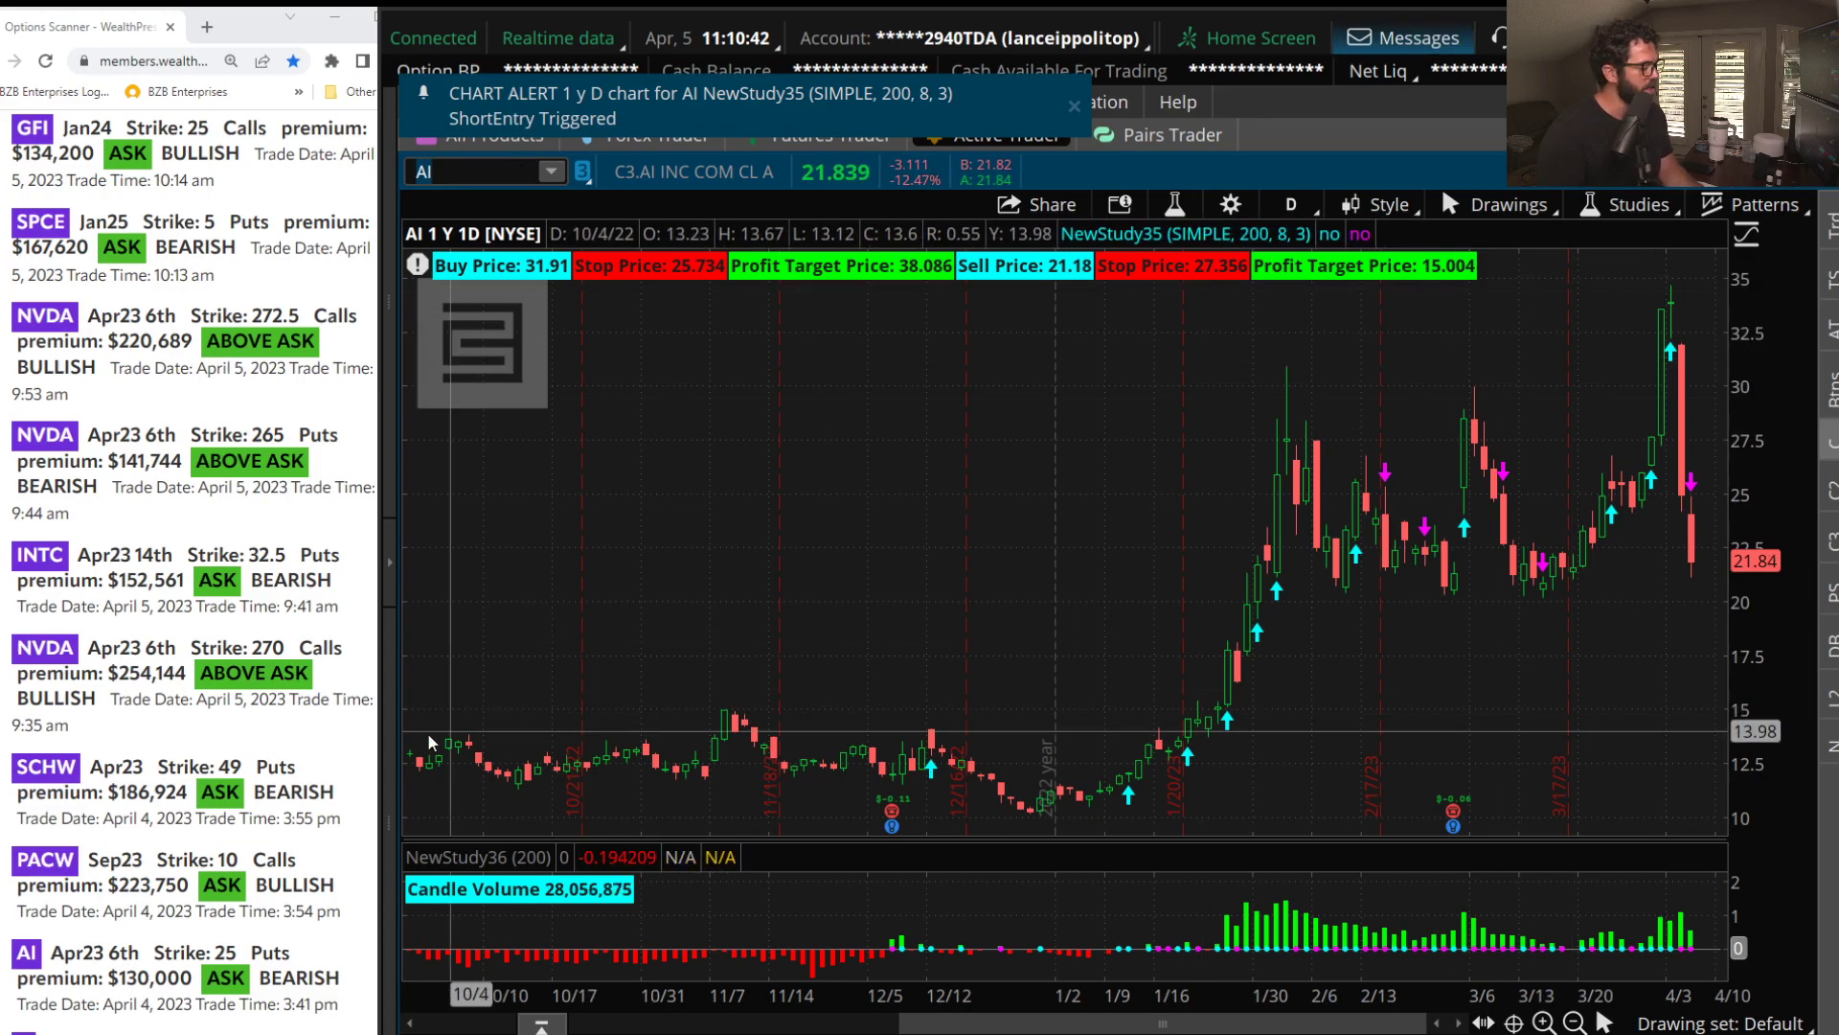
{"action": "left_click", "coordinate": [105, 920]}
{"action": "scroll", "coordinate": [102, 944], "scroll_direction": "down", "scroll_amount": 4}
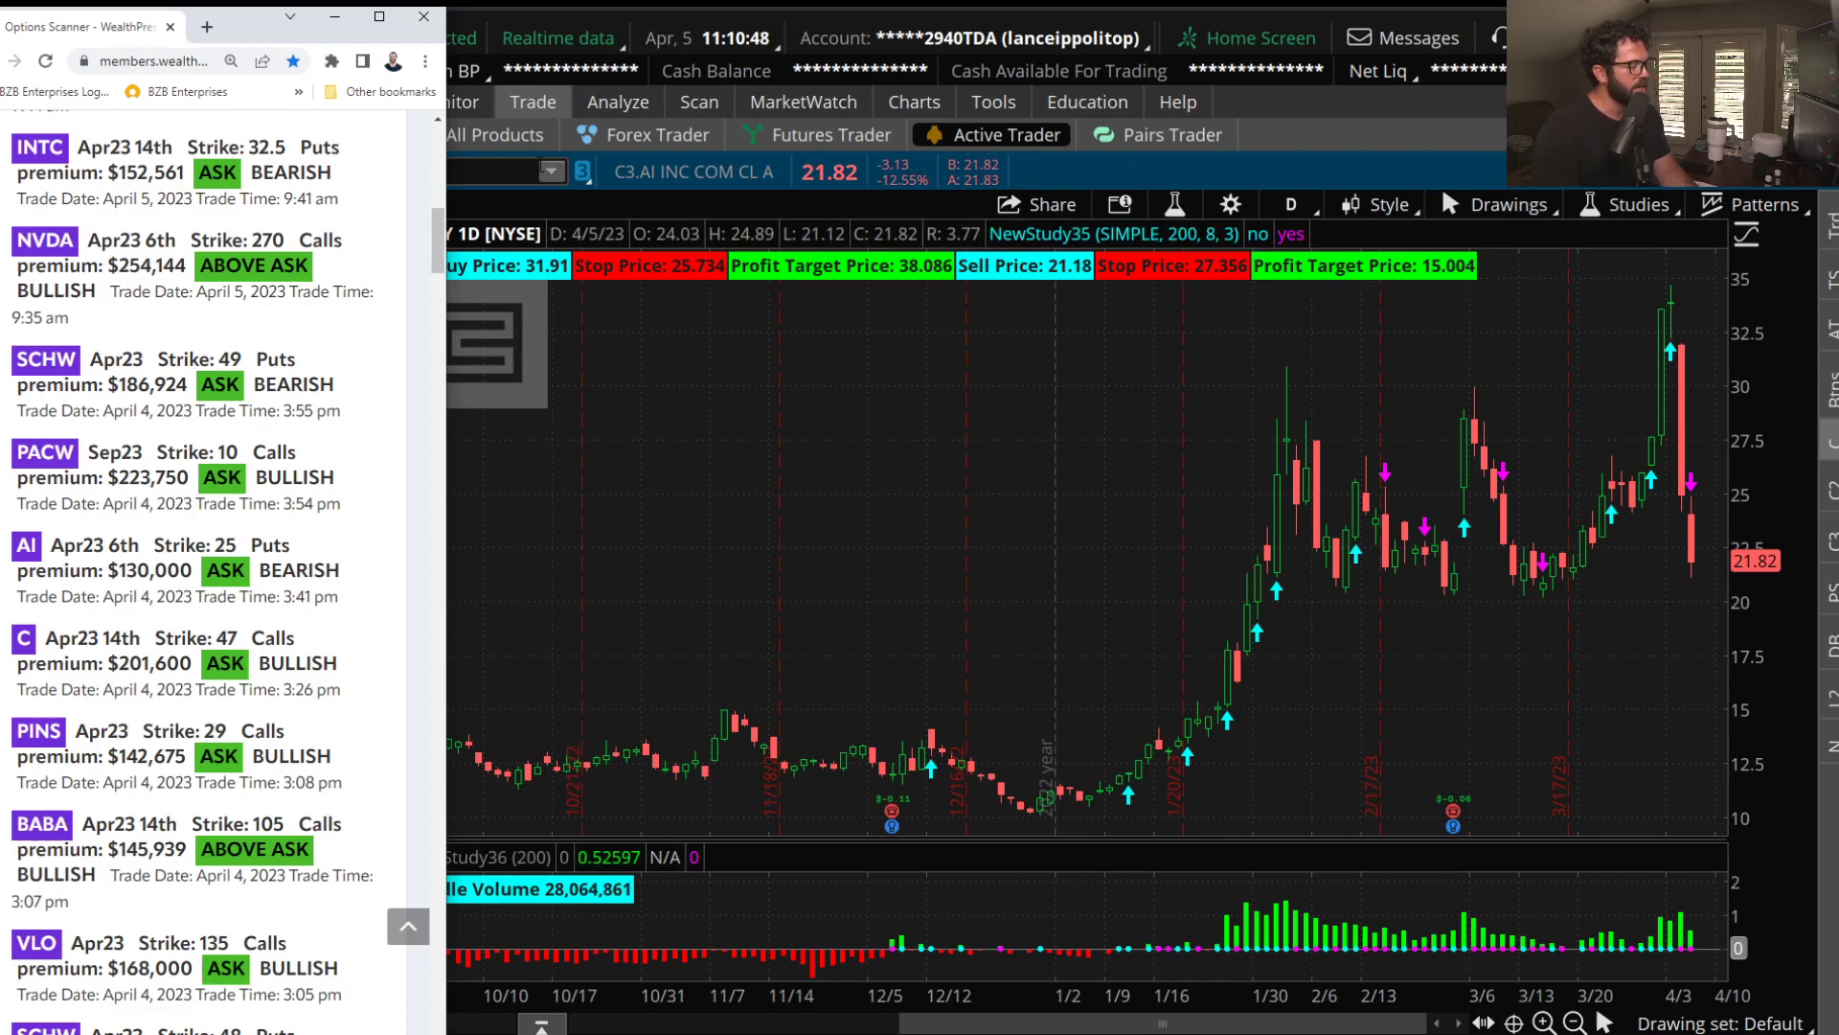
Review AI's option chain strikes for the 6 APR 23 expiry, then return to Active Trader.
{"action": "left_click", "coordinate": [522, 135]}
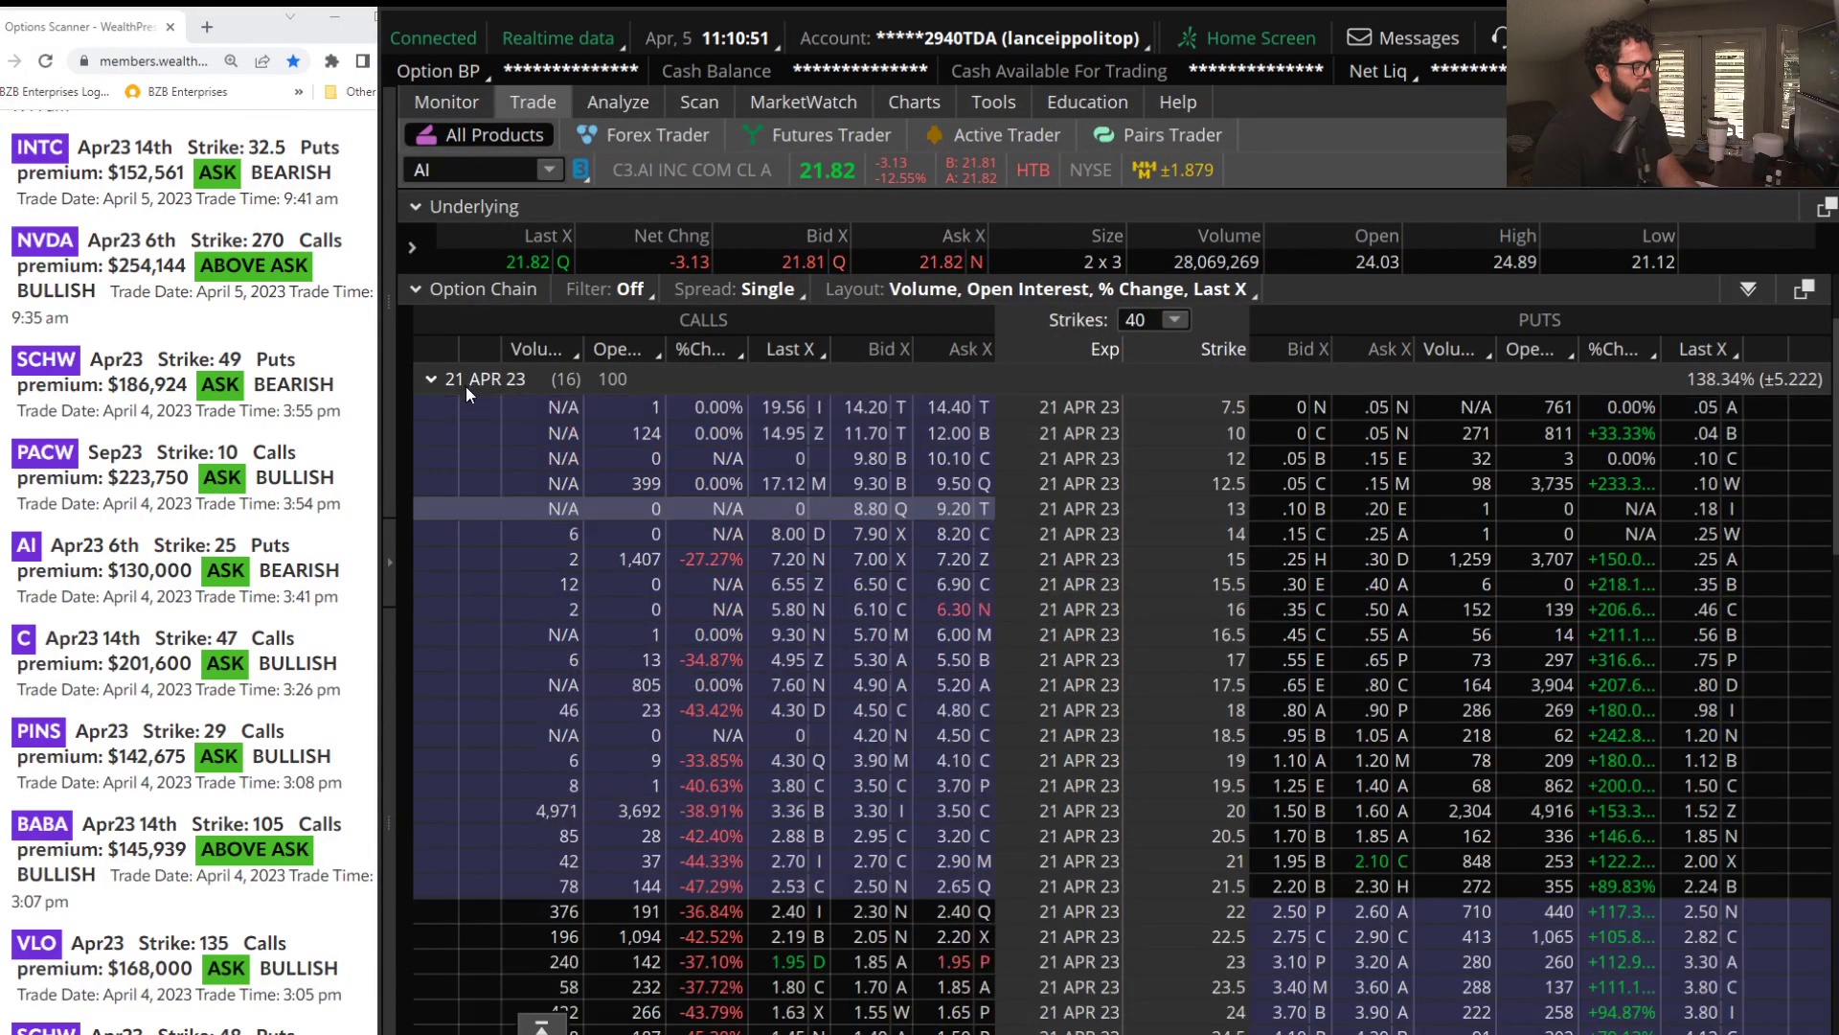
{"action": "scroll", "coordinate": [467, 385], "scroll_direction": "up", "scroll_amount": 3}
{"action": "left_click", "coordinate": [473, 386]}
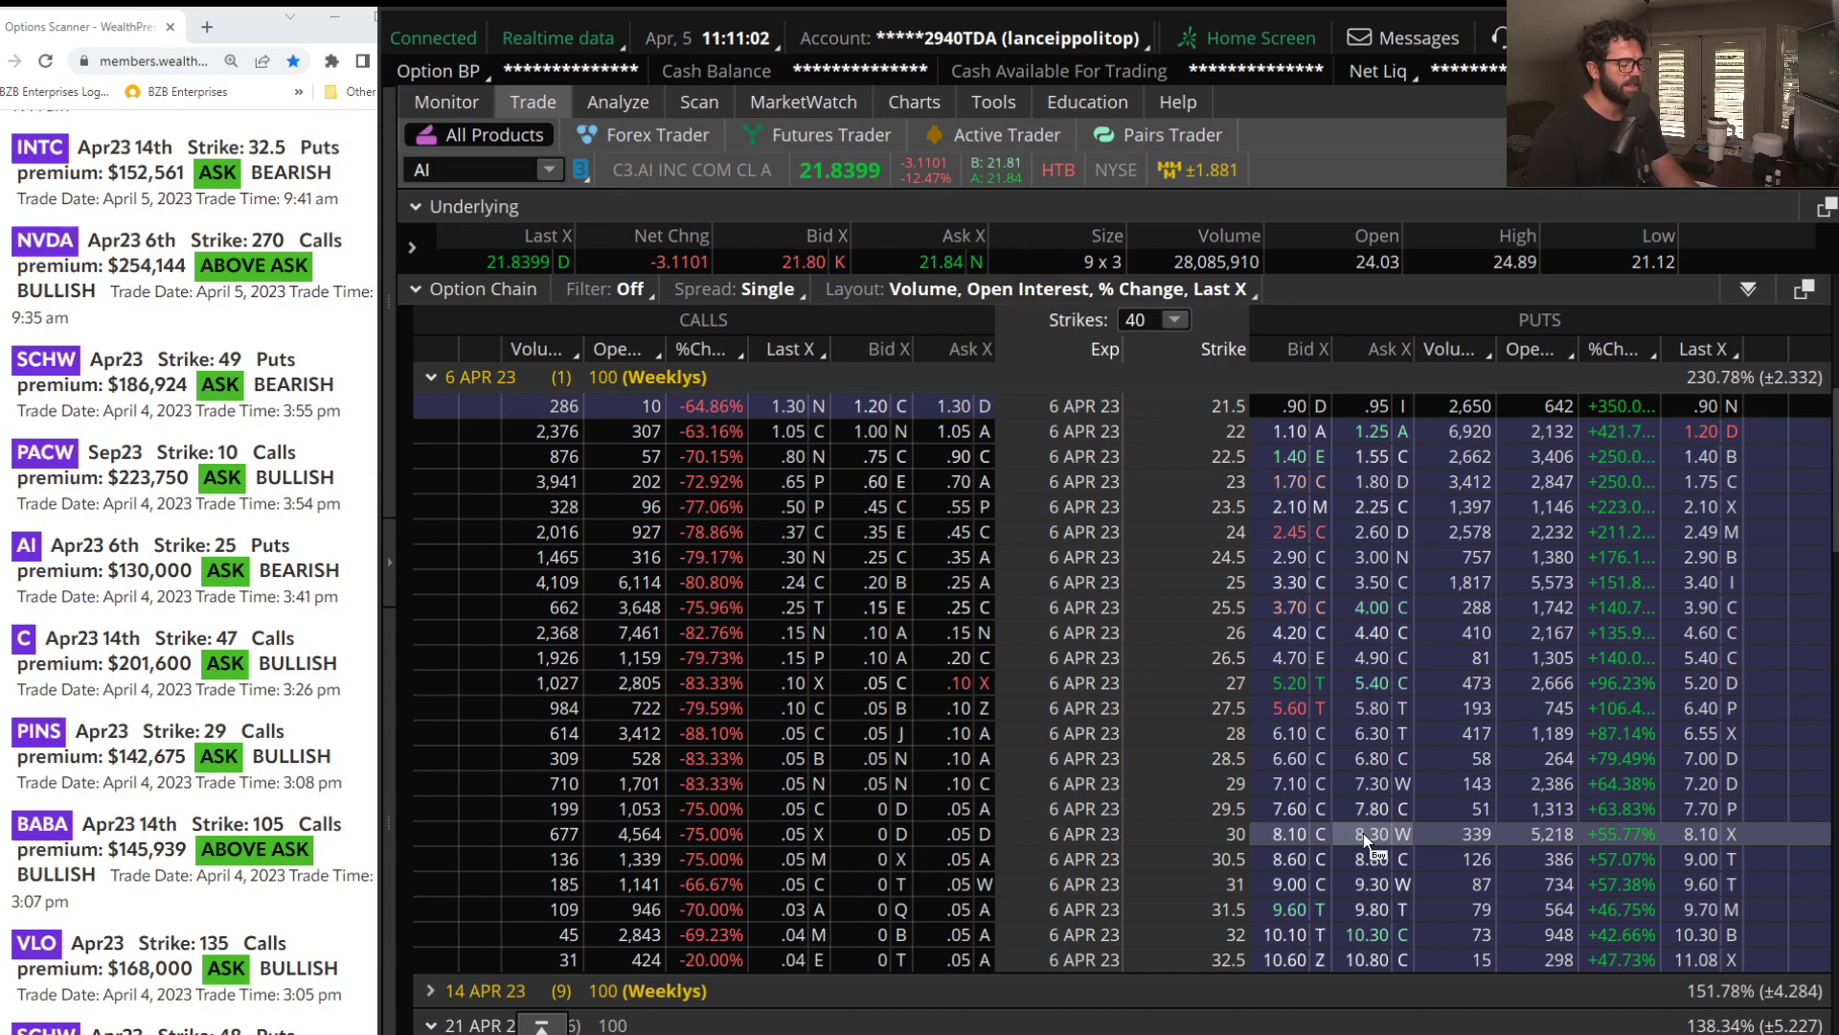
{"action": "left_click", "coordinate": [952, 135]}
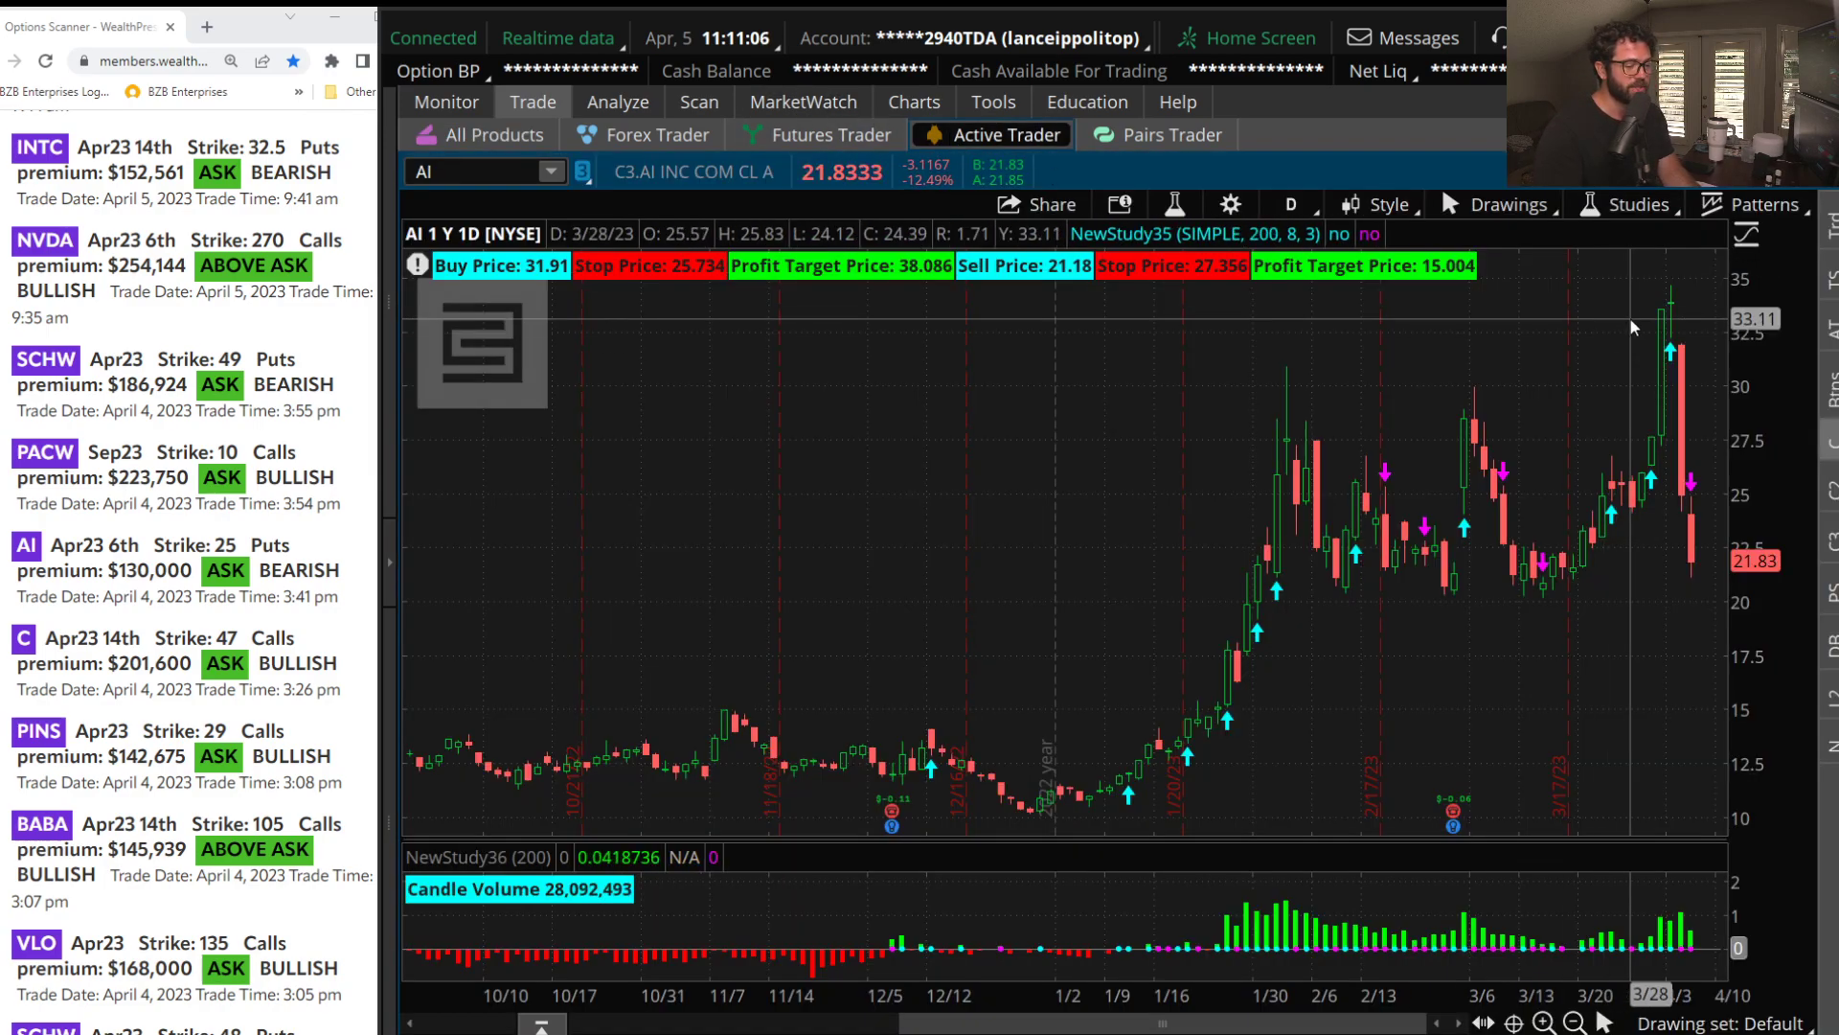
Show IWM on the Charts page and narrow the scanner browser so thinkorswim widens.
{"action": "left_click", "coordinate": [937, 113]}
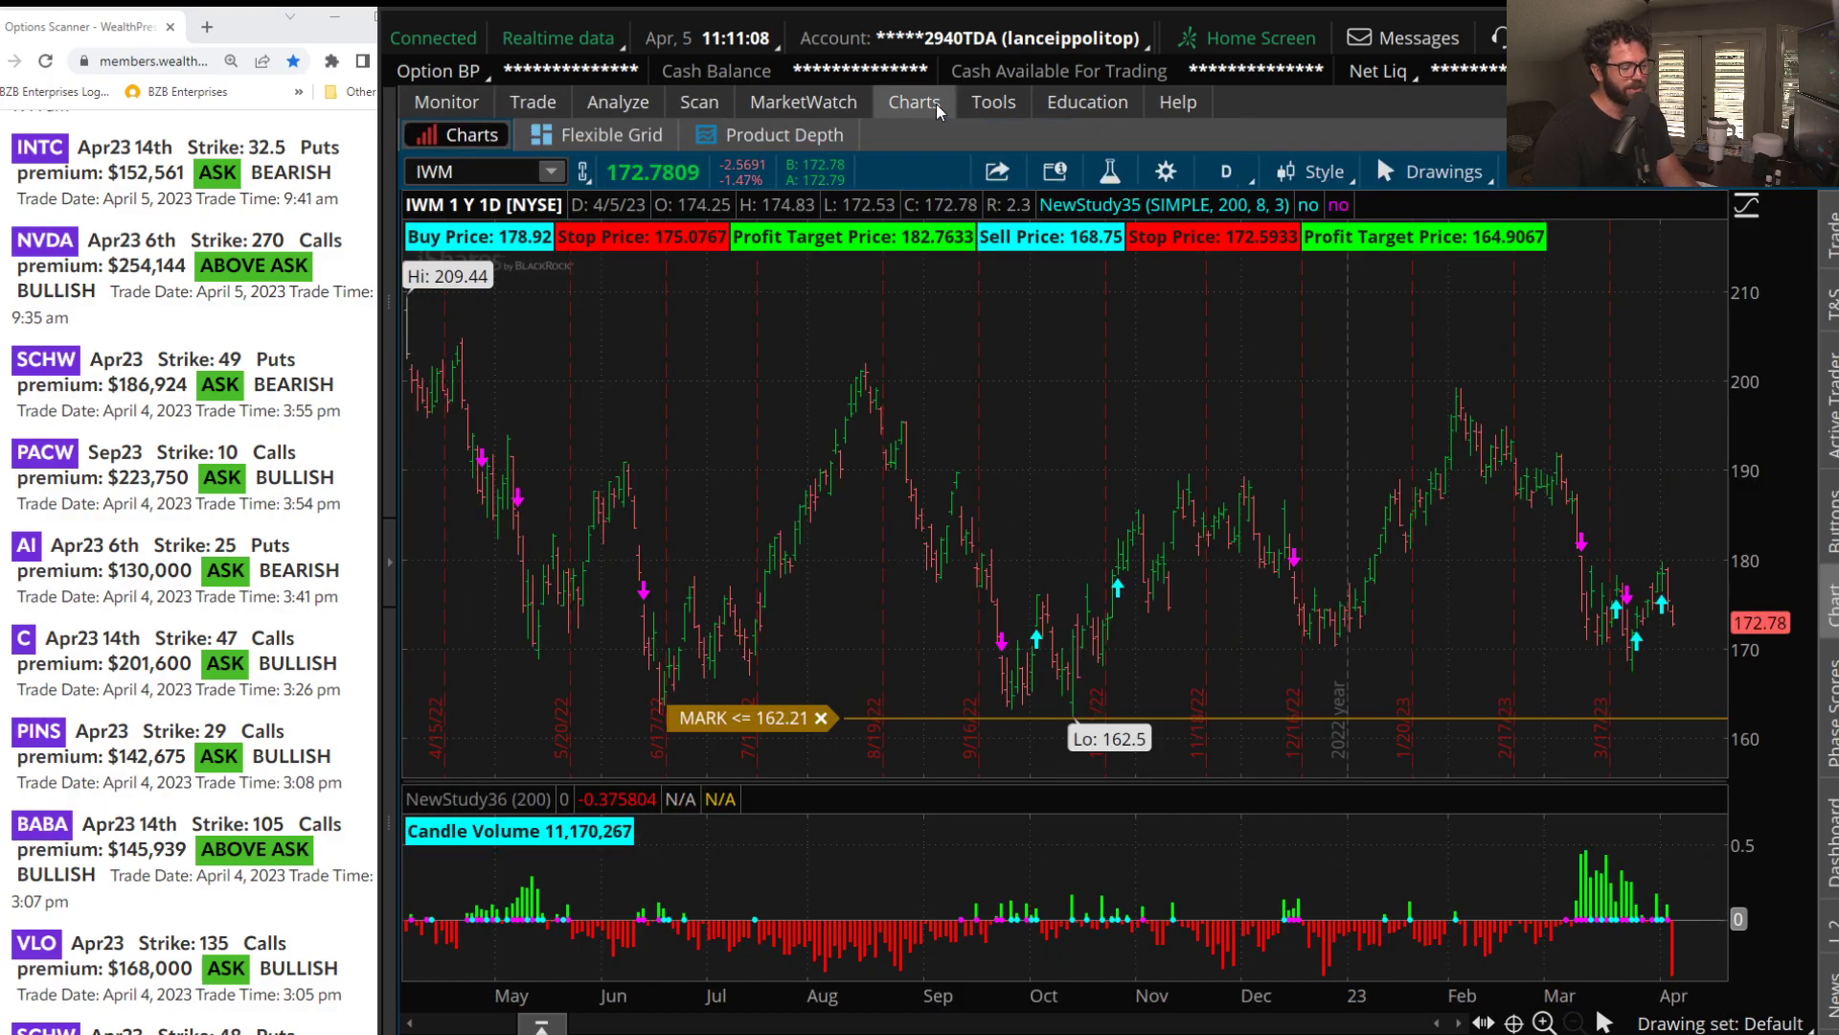
{"action": "scroll", "coordinate": [100, 537], "scroll_direction": "up", "scroll_amount": 10}
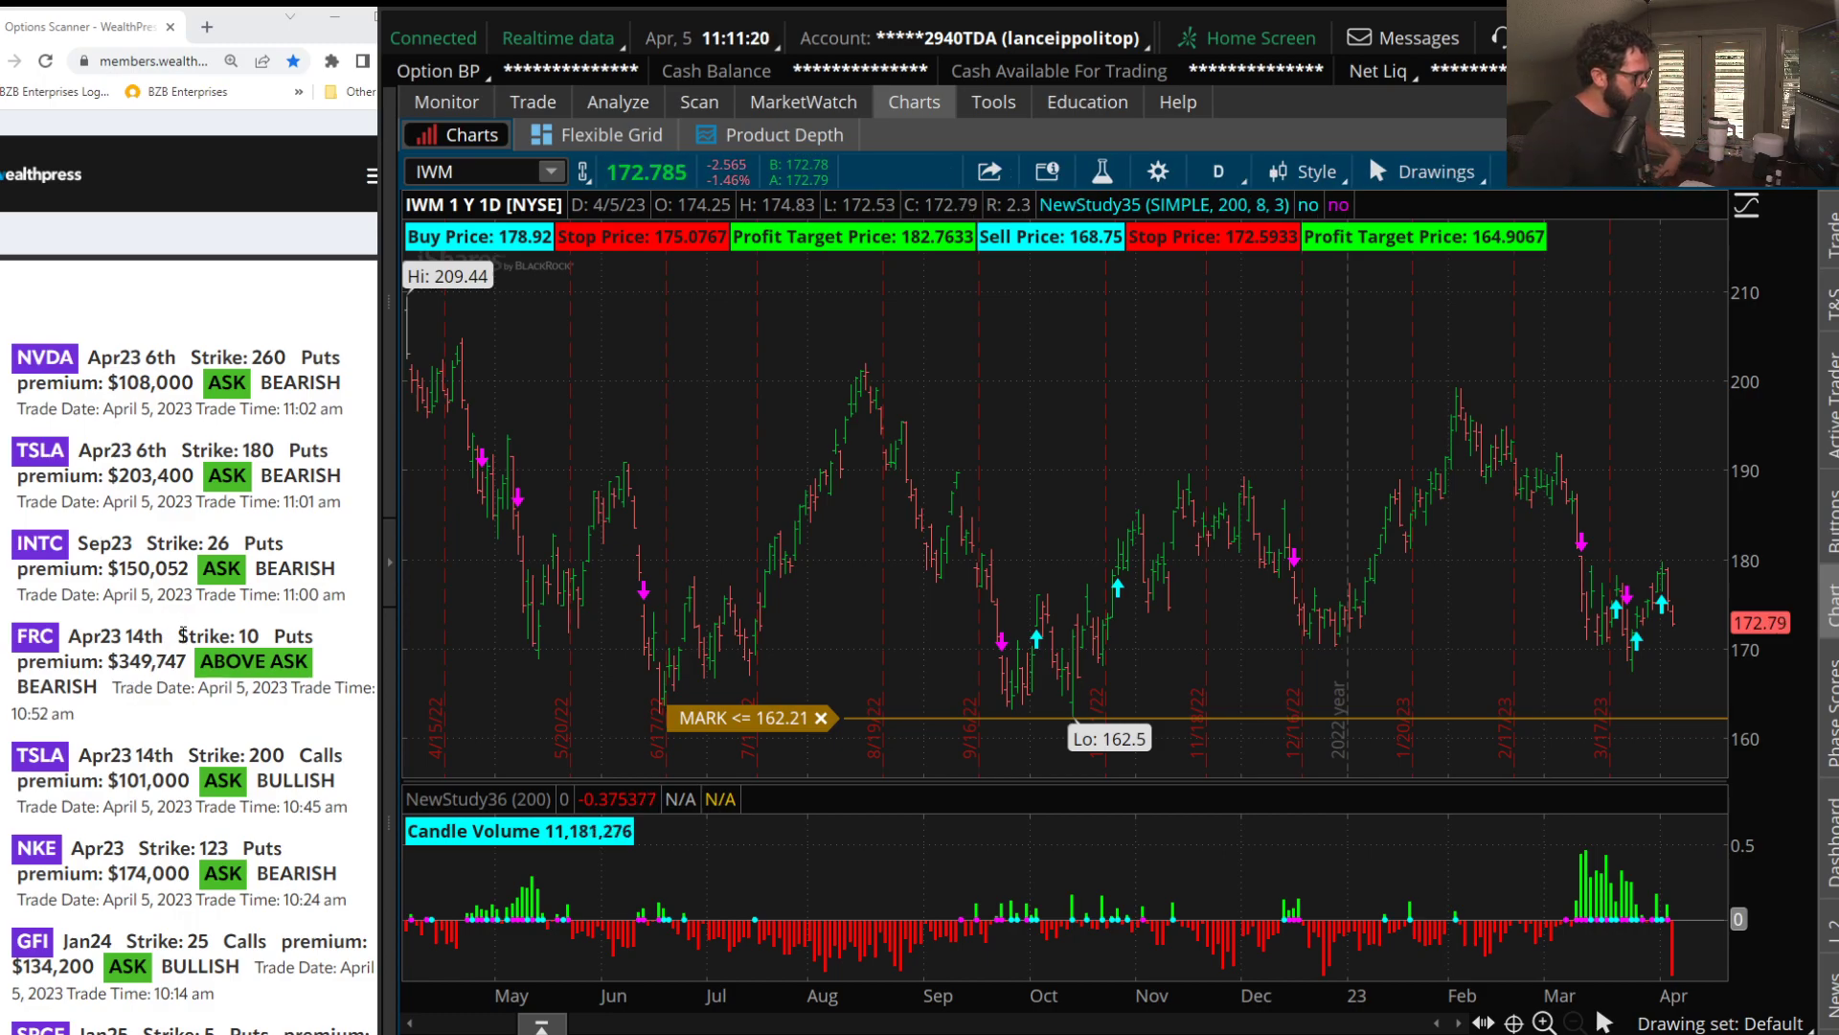
{"action": "left_click", "coordinate": [182, 766]}
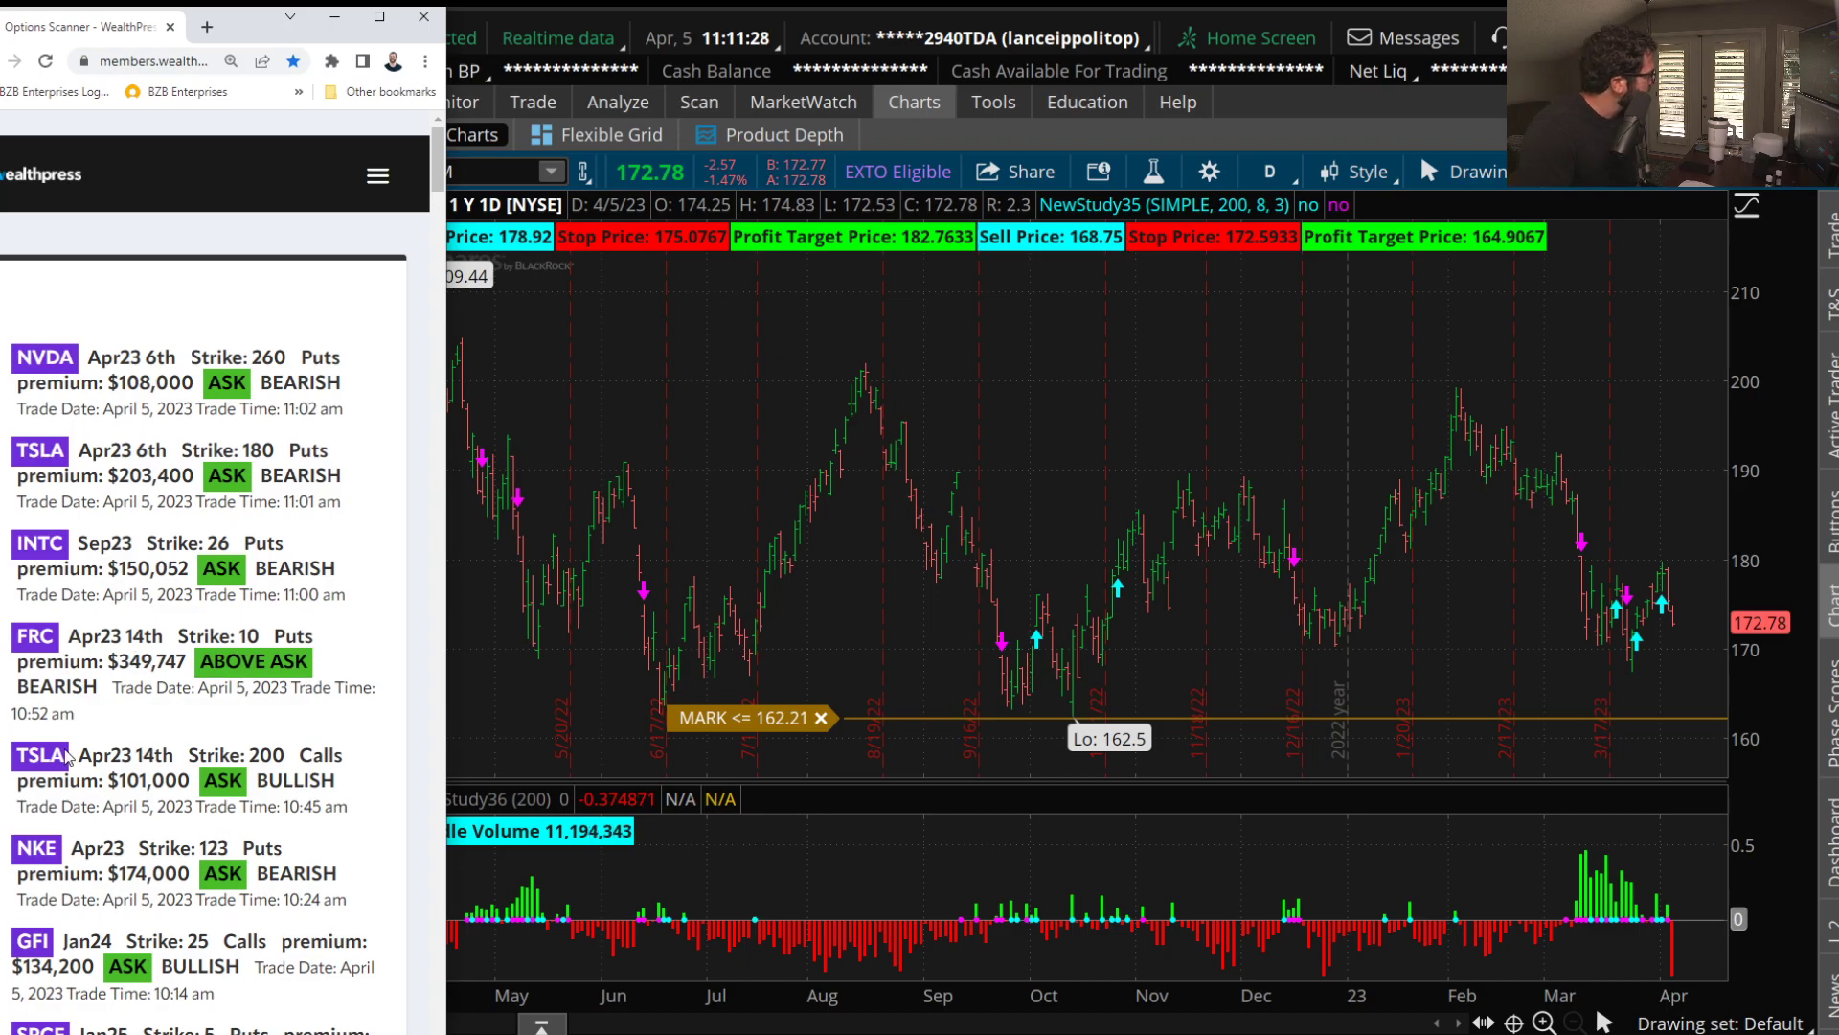
{"action": "scroll", "coordinate": [142, 723], "scroll_direction": "down", "scroll_amount": 3}
{"action": "scroll", "coordinate": [142, 733], "scroll_direction": "up", "scroll_amount": 3}
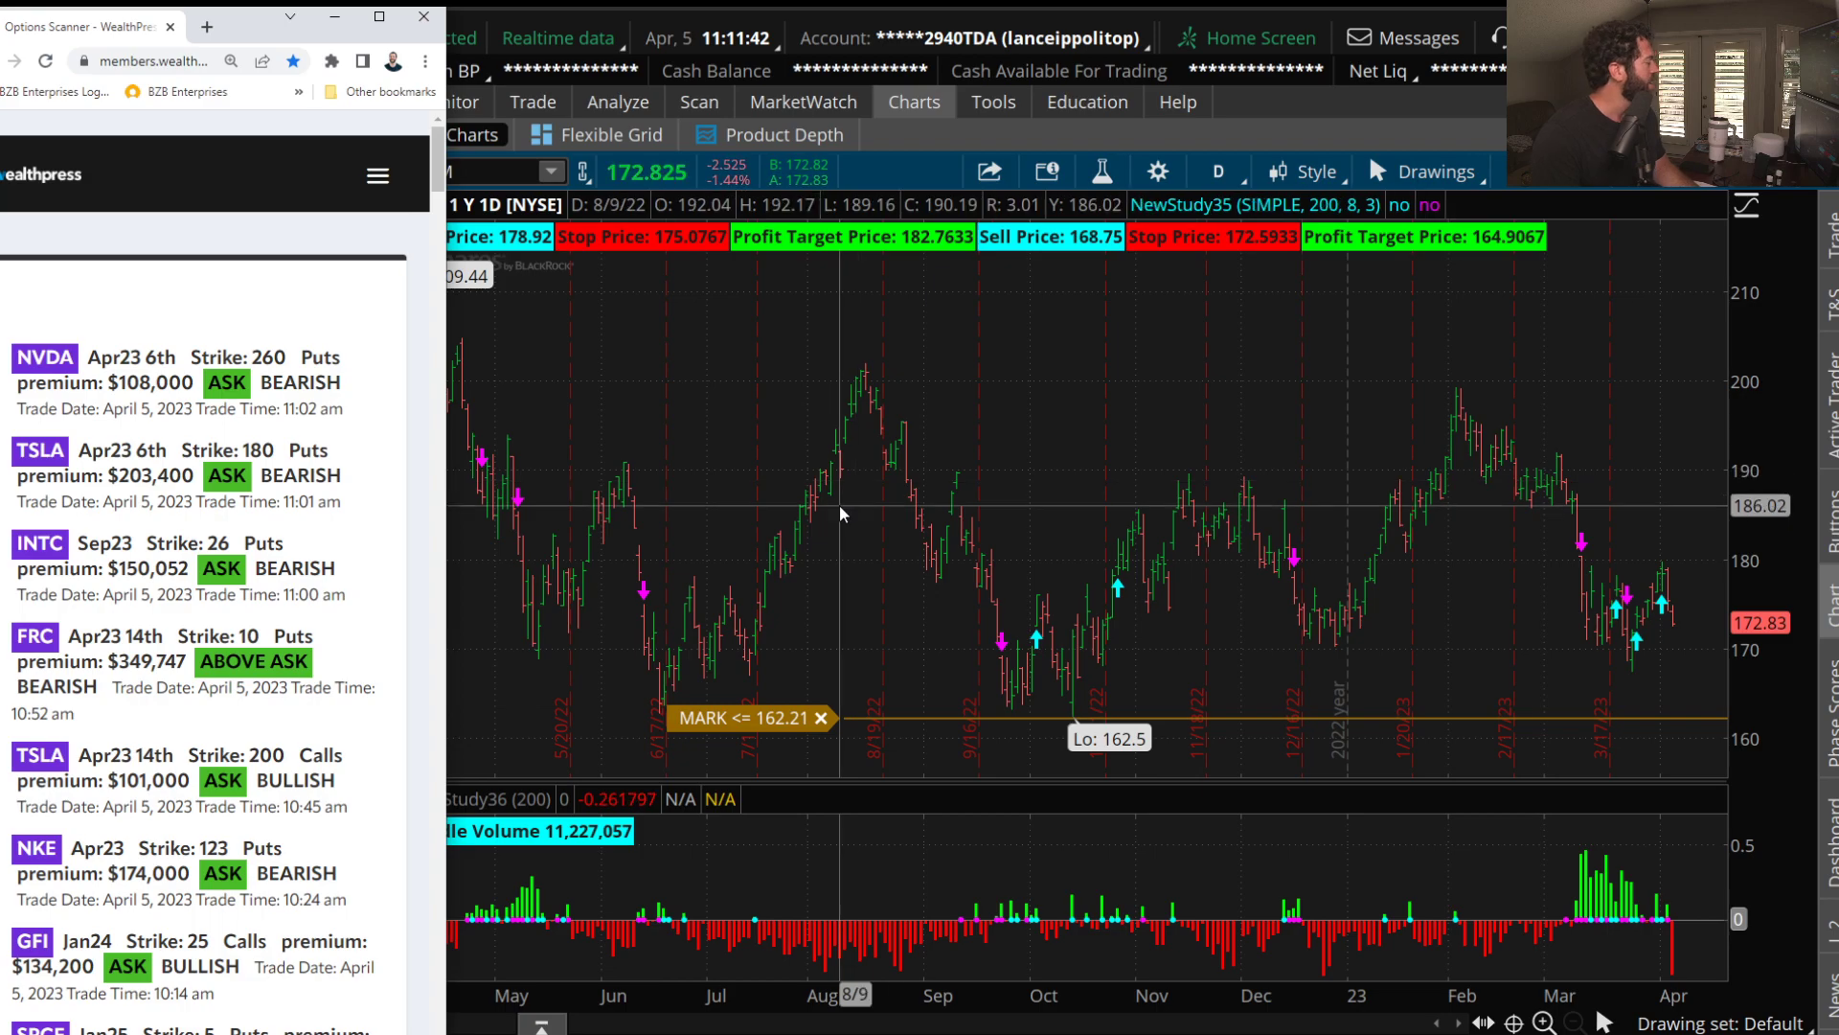
{"action": "left_click_drag", "start_coordinate": [446, 479], "coordinate": [380, 479]}
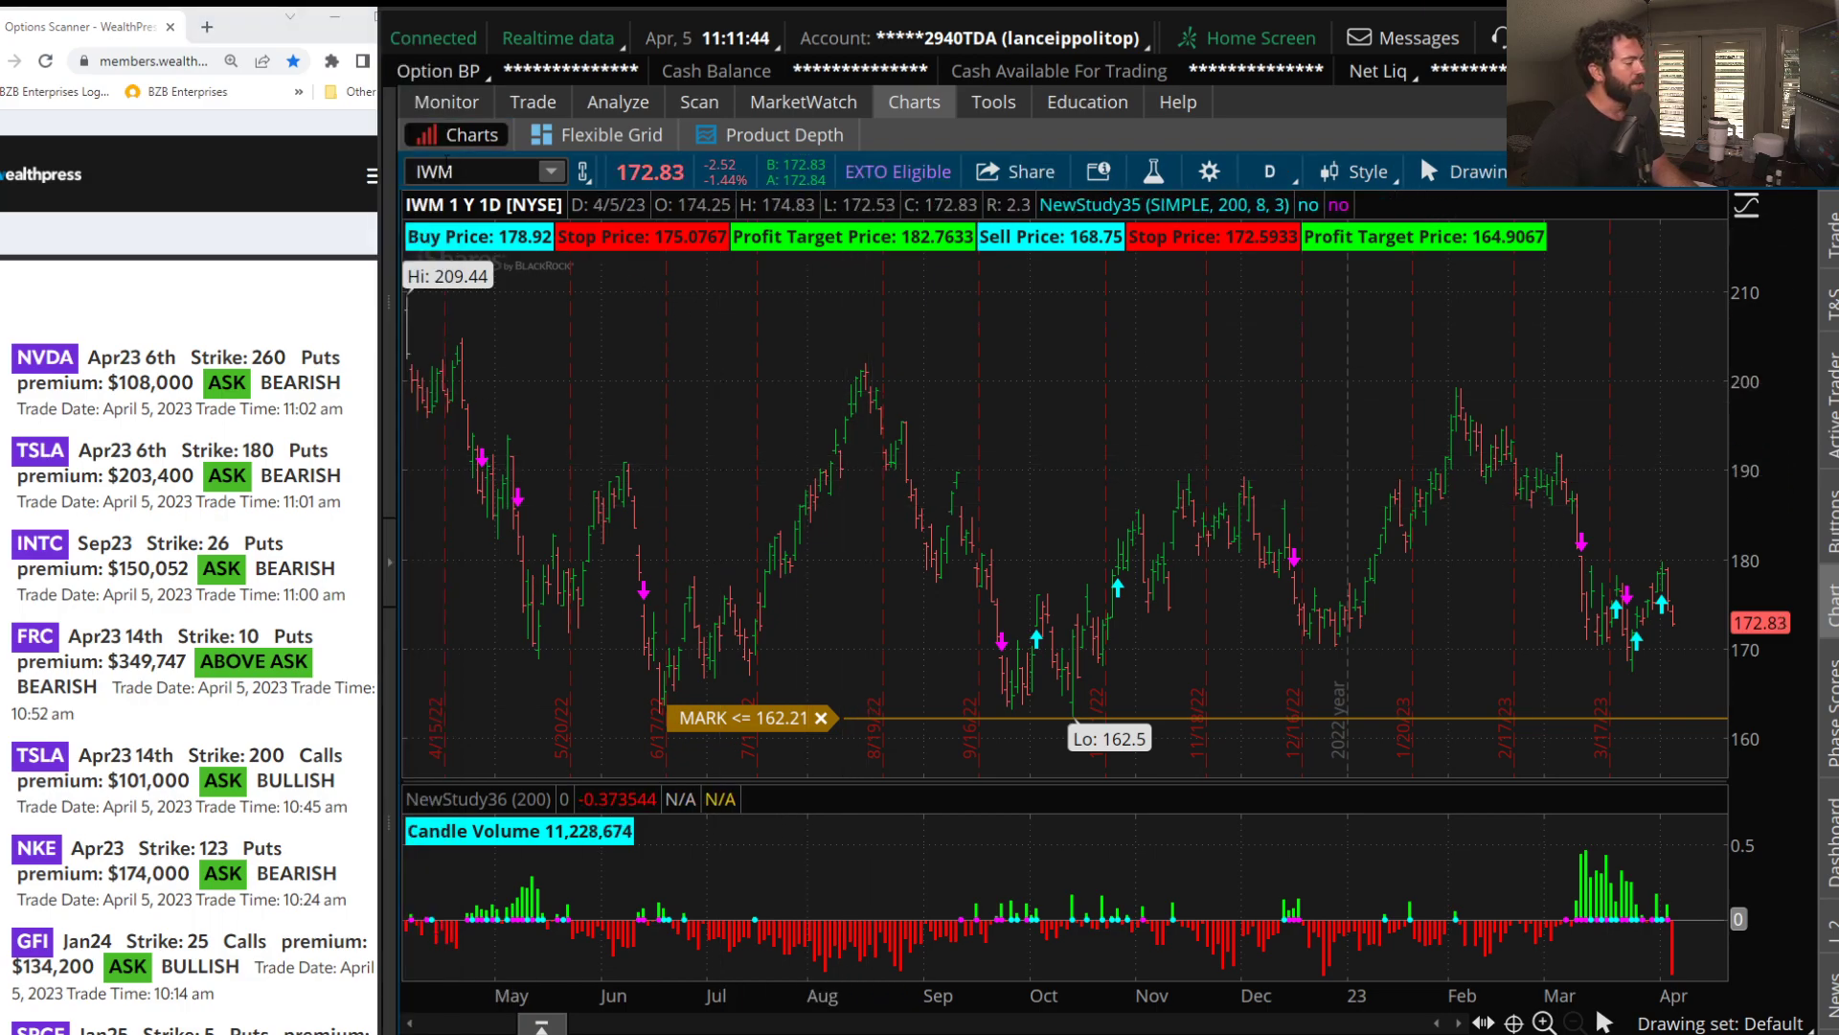
Load QQQ on 5 D : 15m bars and zoom in on today's session.
{"action": "type", "text": "QQQ"}
{"action": "key", "text": "Return"}
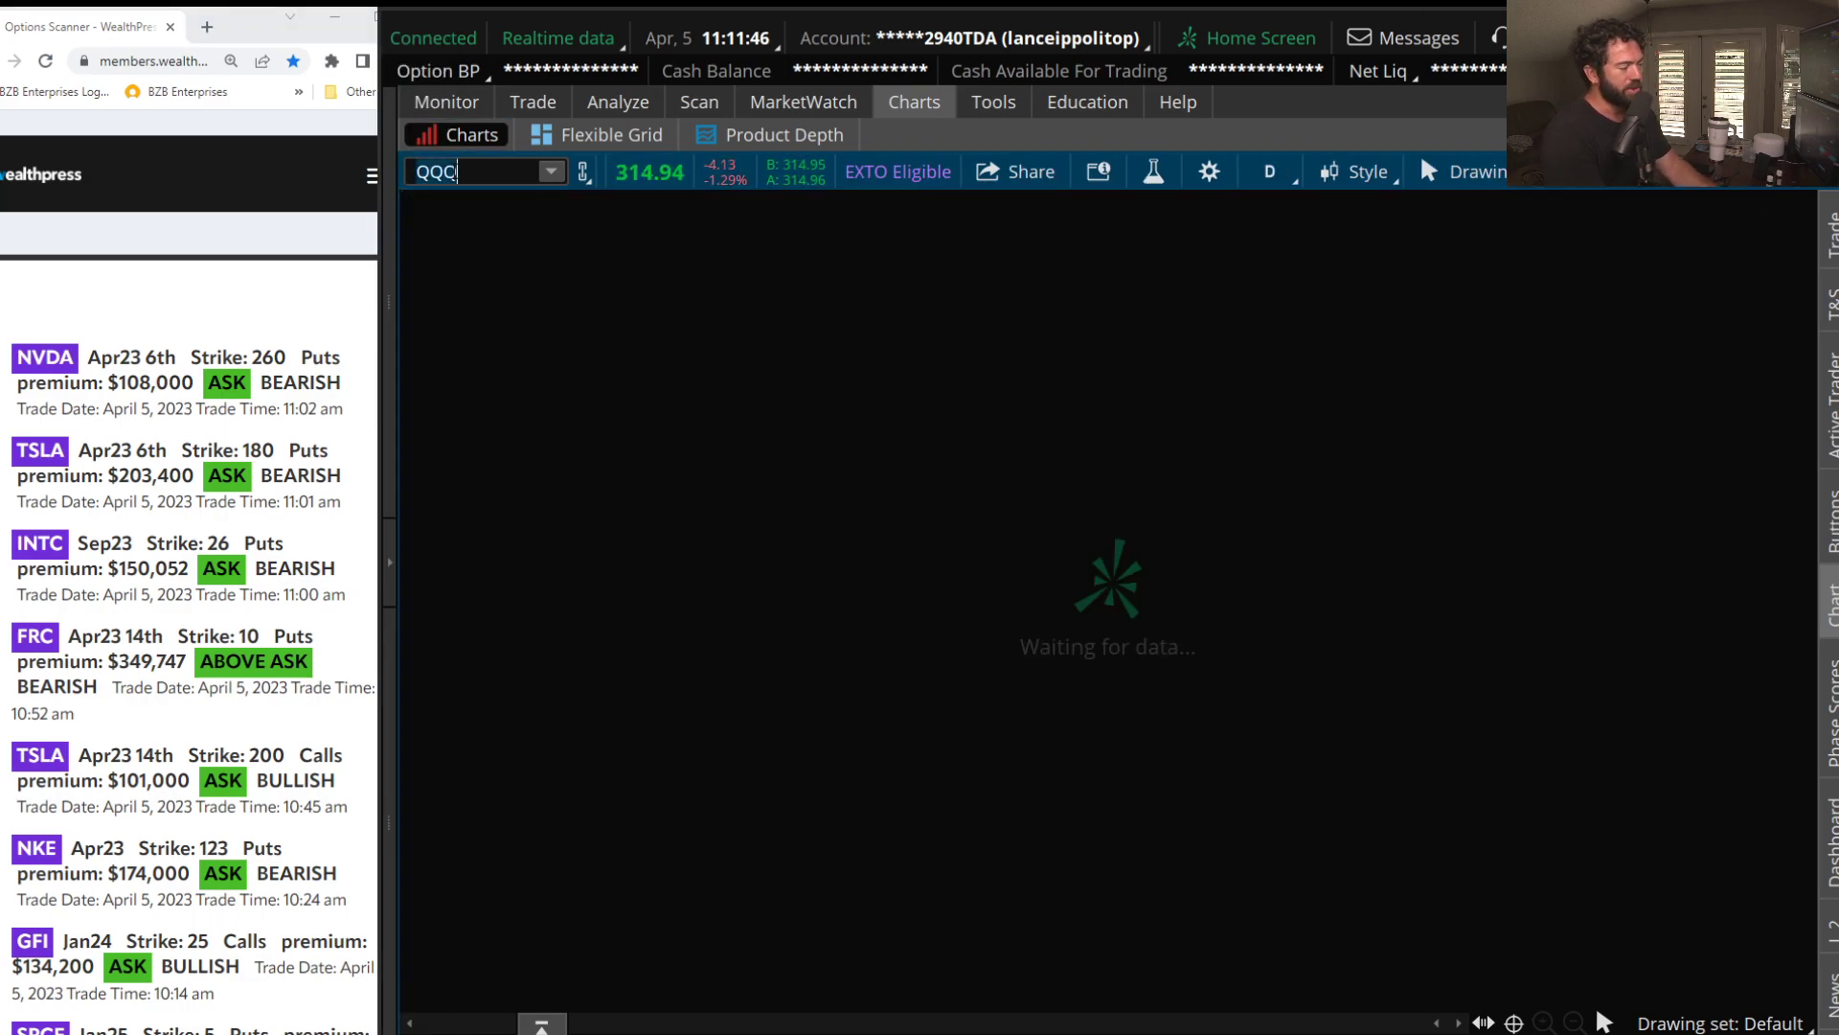
{"action": "left_click", "coordinate": [1269, 171]}
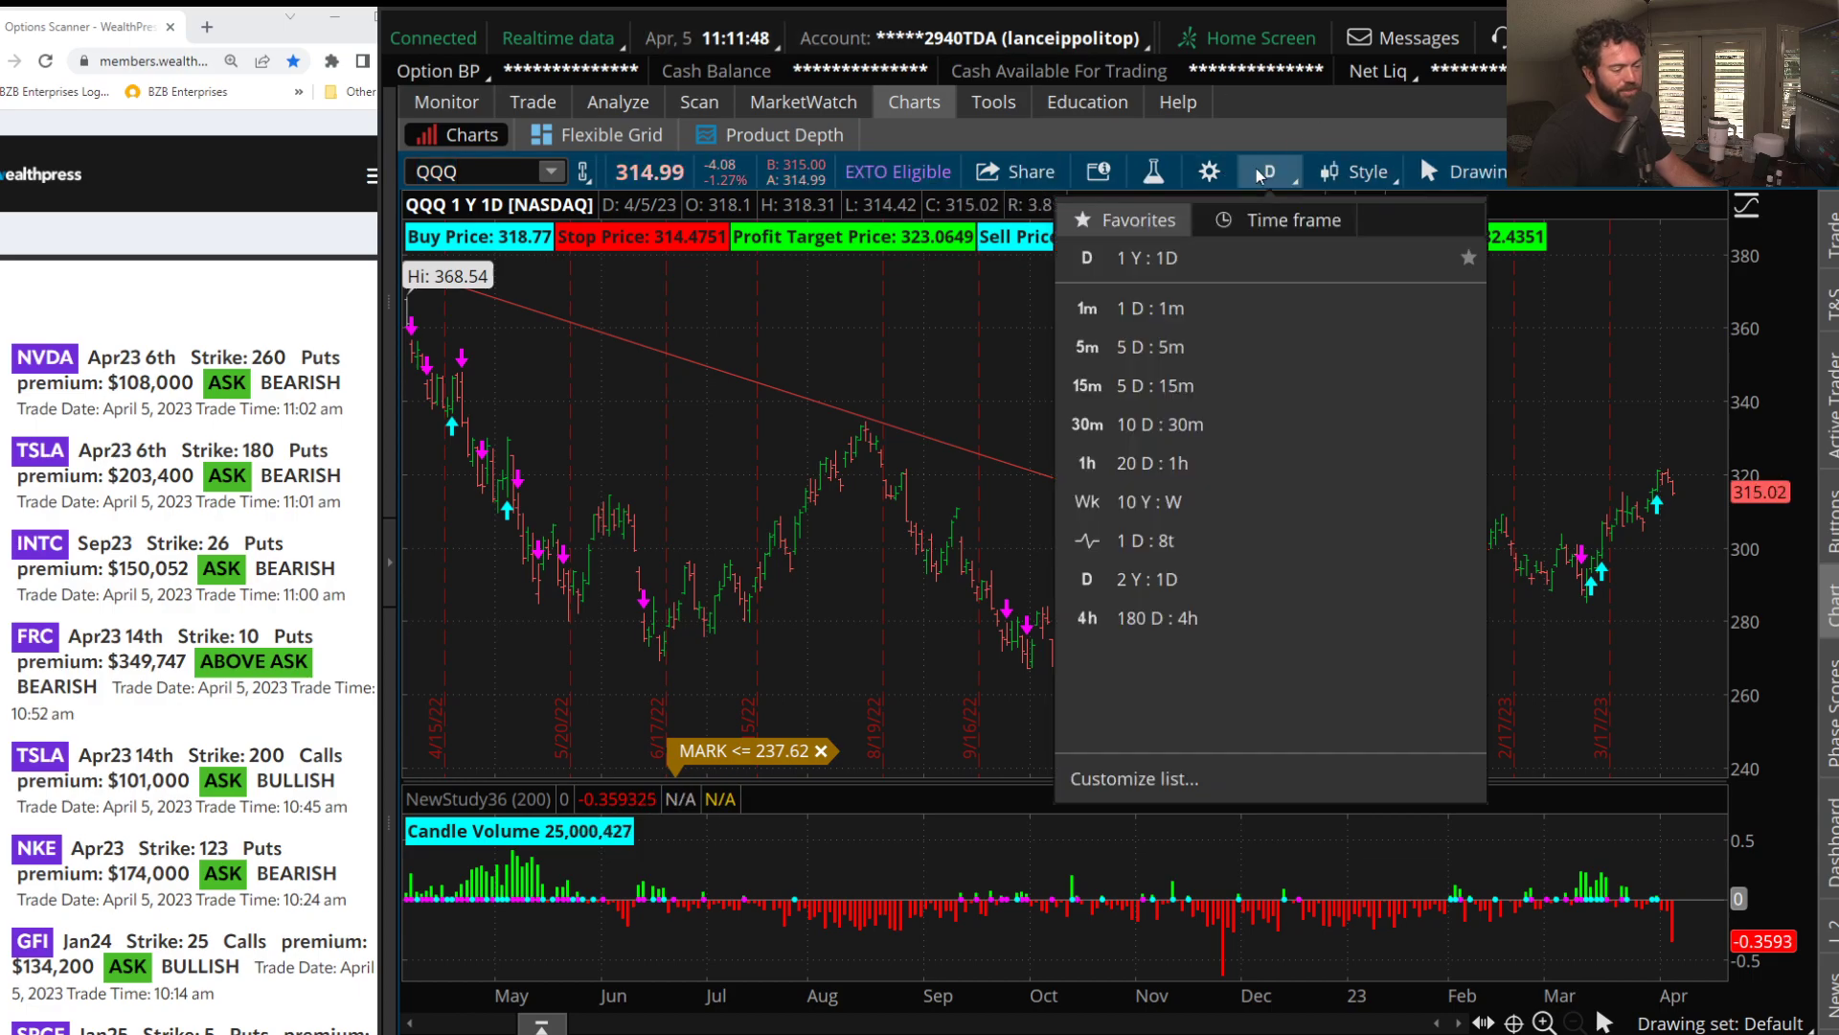
{"action": "left_click", "coordinate": [1159, 381]}
{"action": "left_click_drag", "start_coordinate": [1346, 517], "coordinate": [1720, 518]}
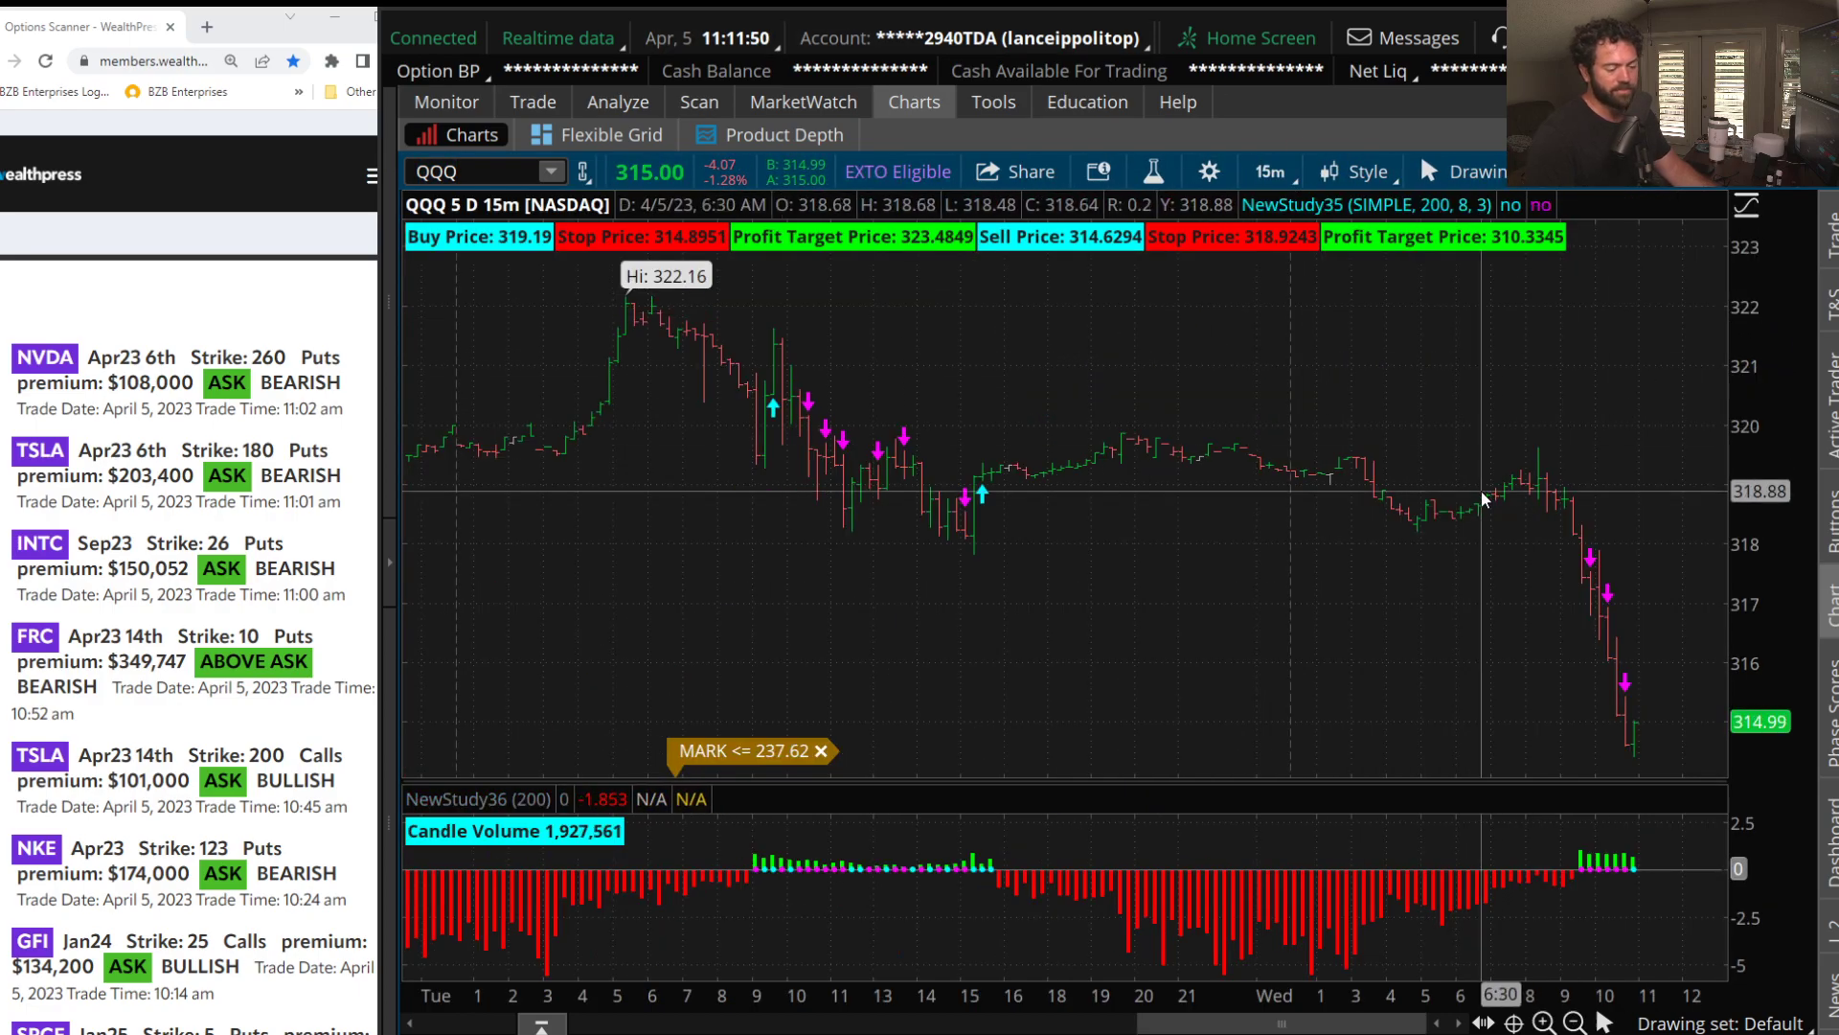